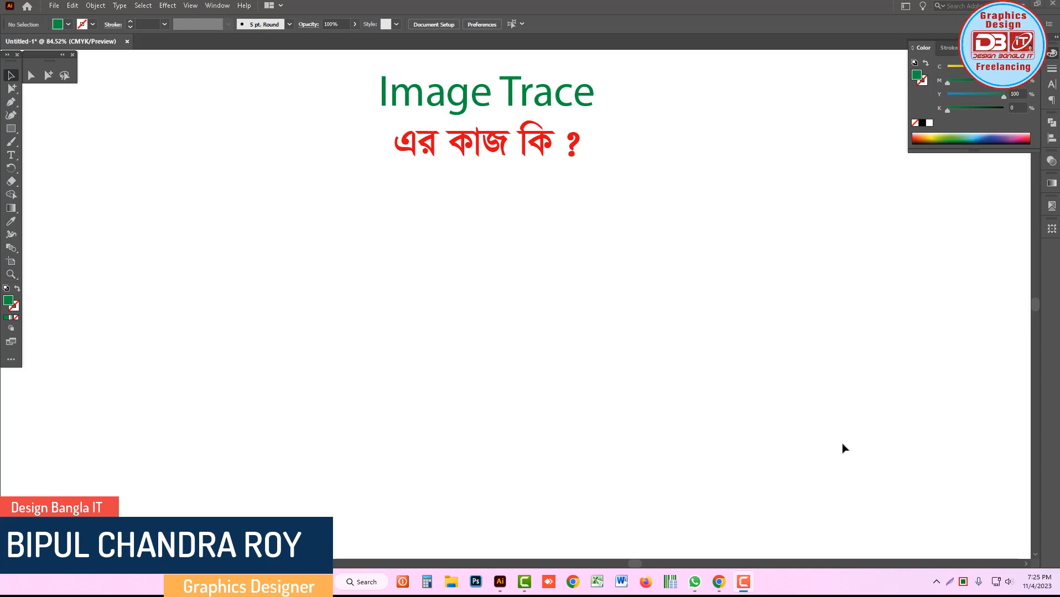
left_click_drag(273, 63, 681, 242)
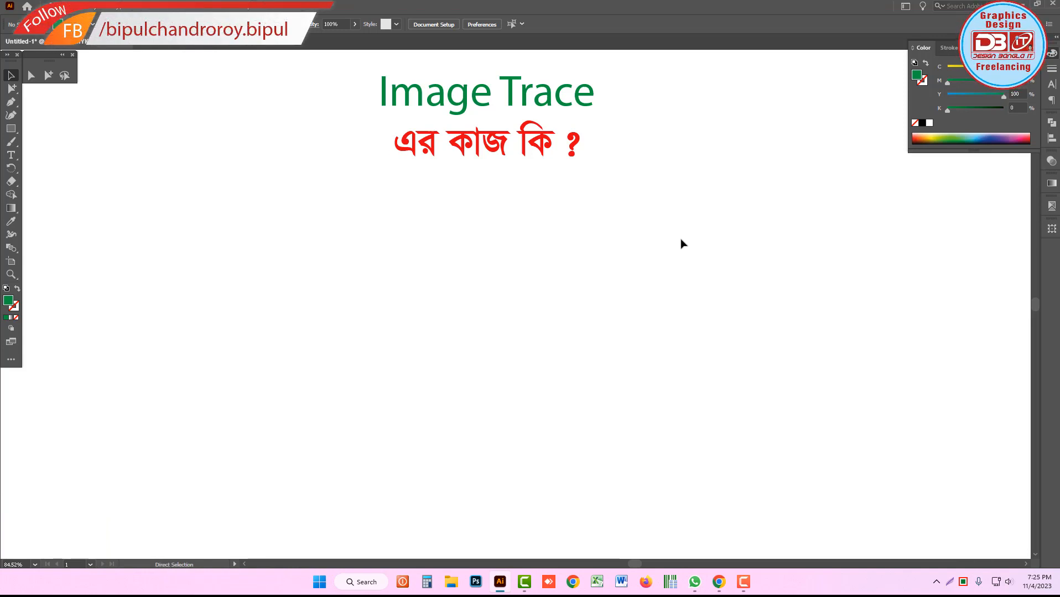
key("ctrl+a")
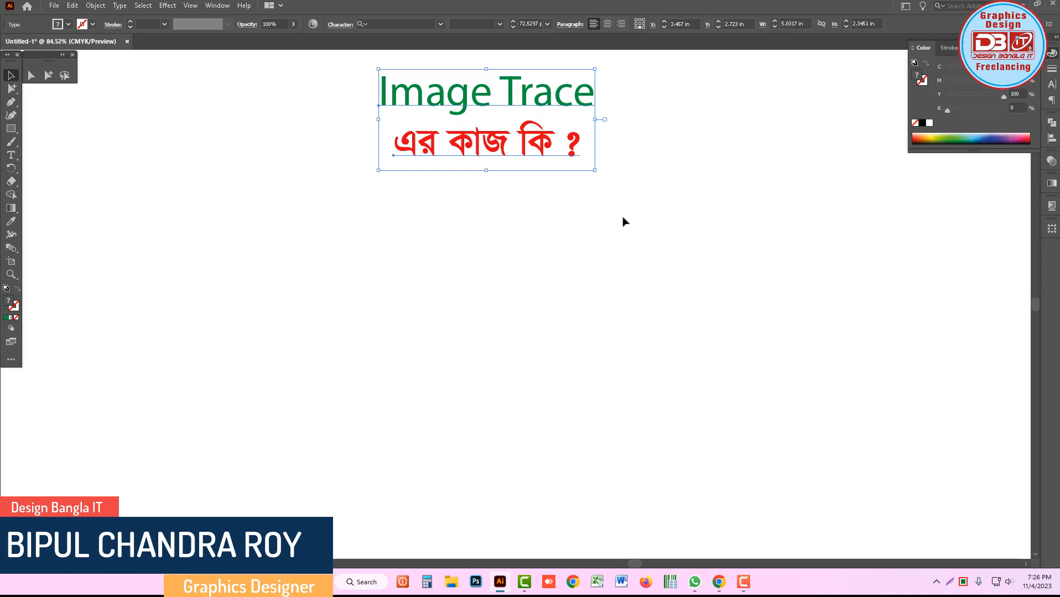
left_click(603, 264)
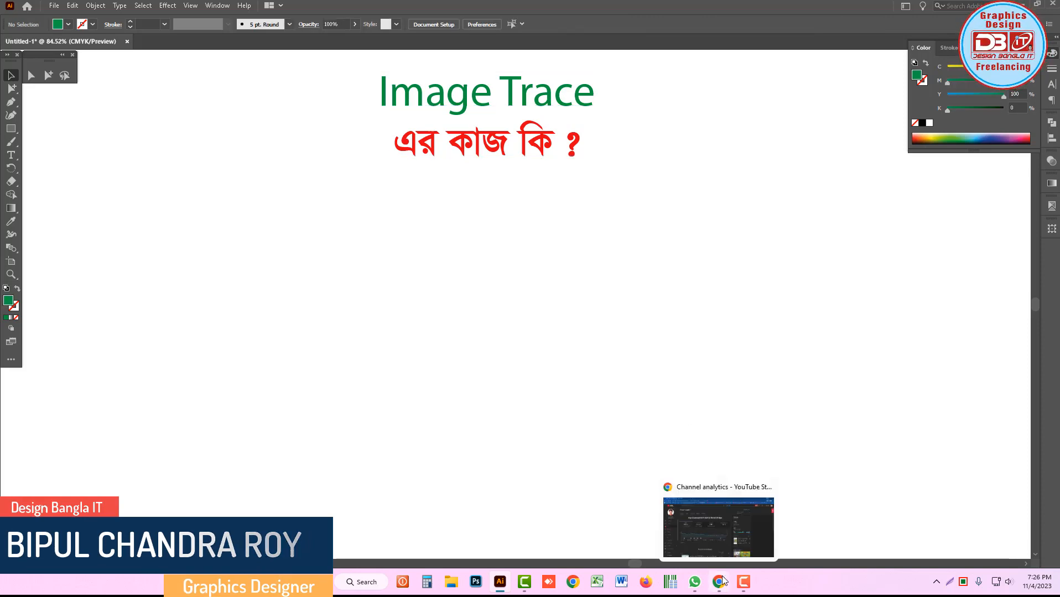
Switch to Chrome and get a new tab ready for a Google search.
left_click(686, 484)
left_click(281, 7)
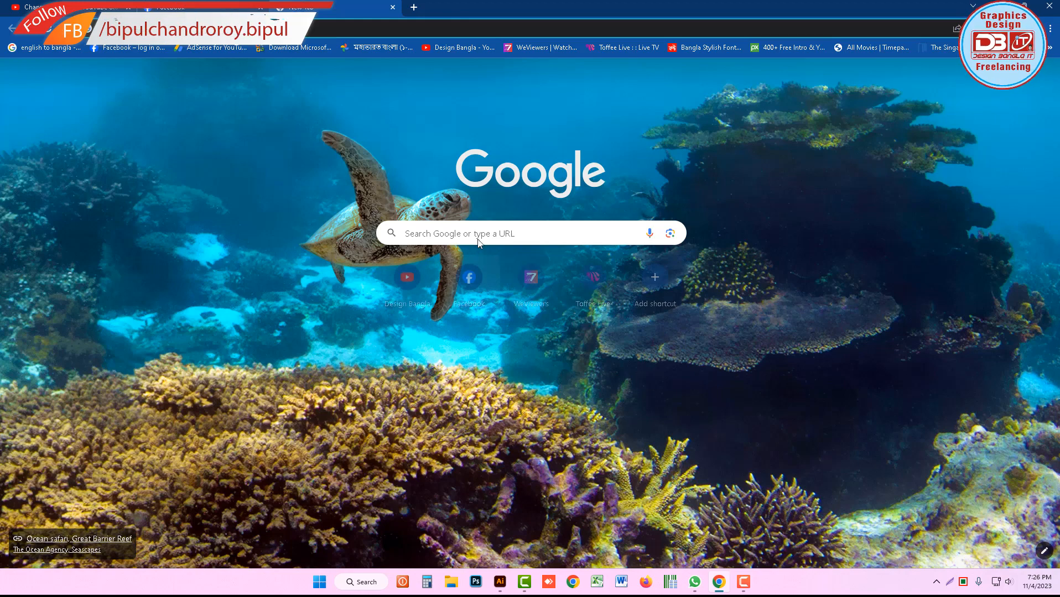
left_click(476, 233)
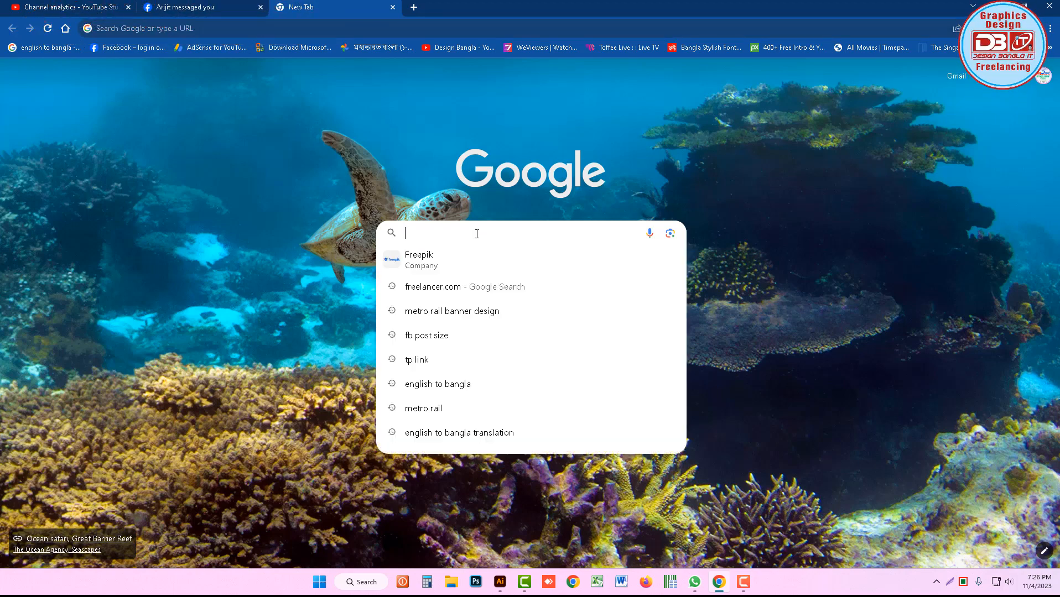
type("oeMmW ")
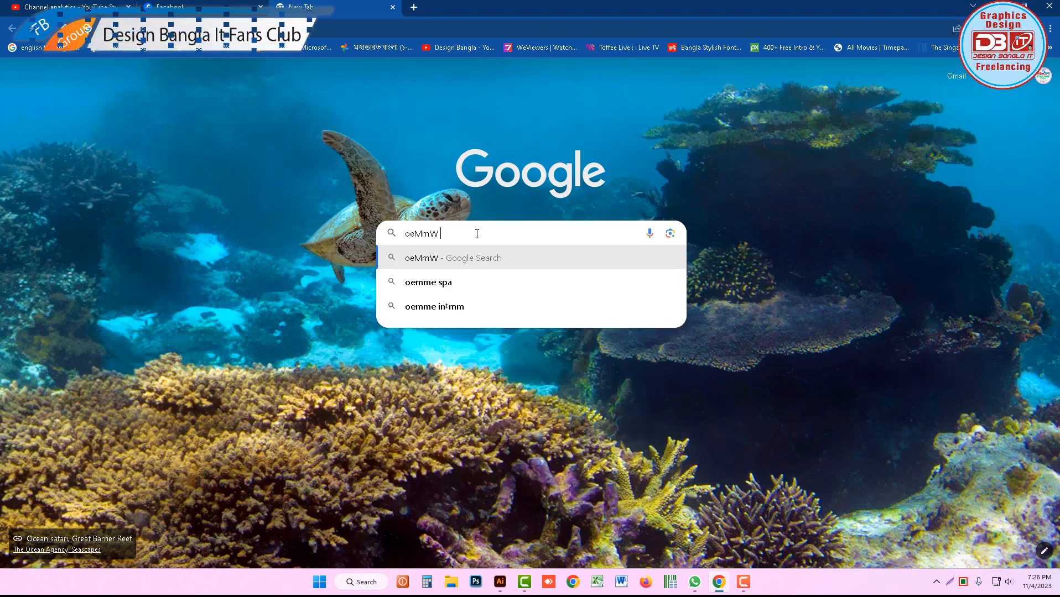
type("n‡Mm")
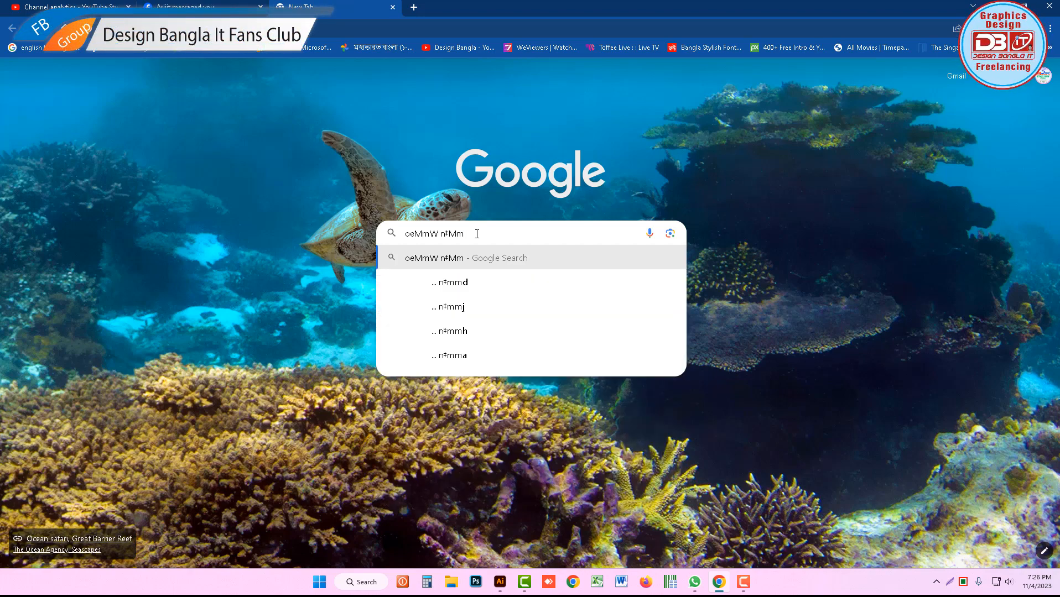
key("ctrl+a")
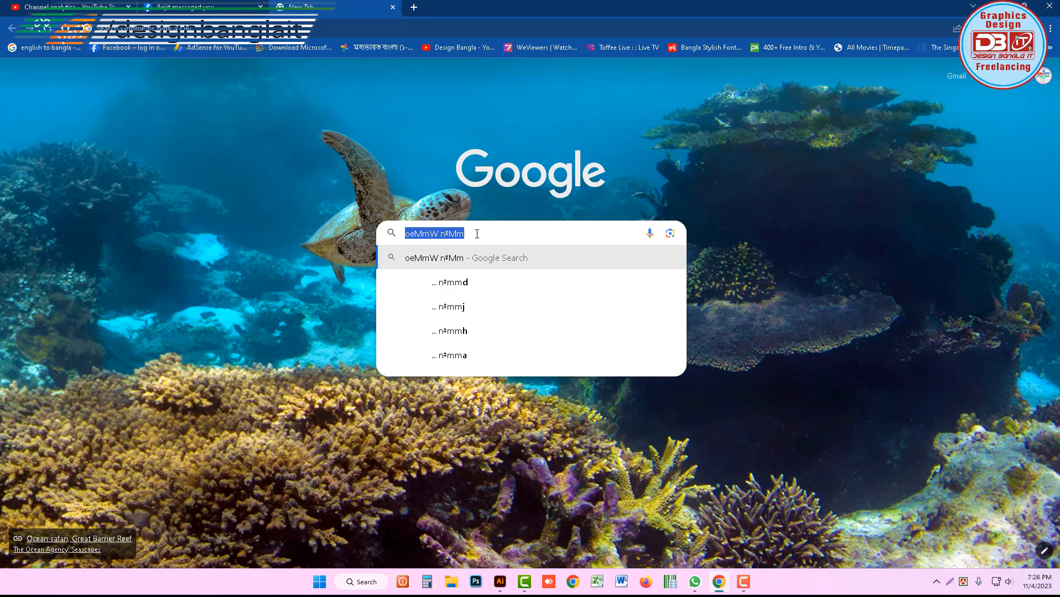
Search Google for "Phone Icon vector" and show the image results.
type("P")
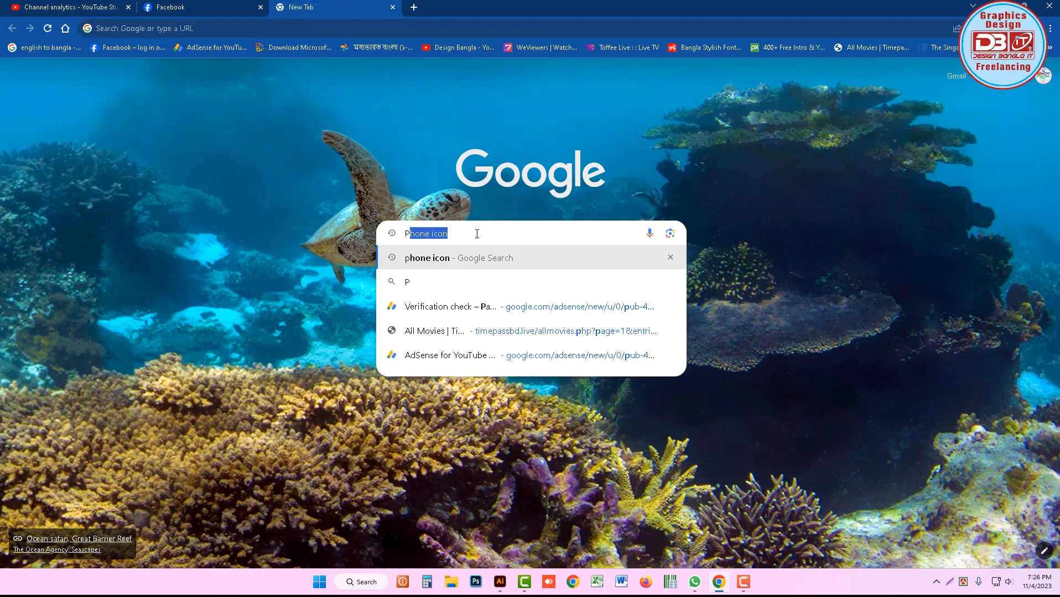
type("hone I")
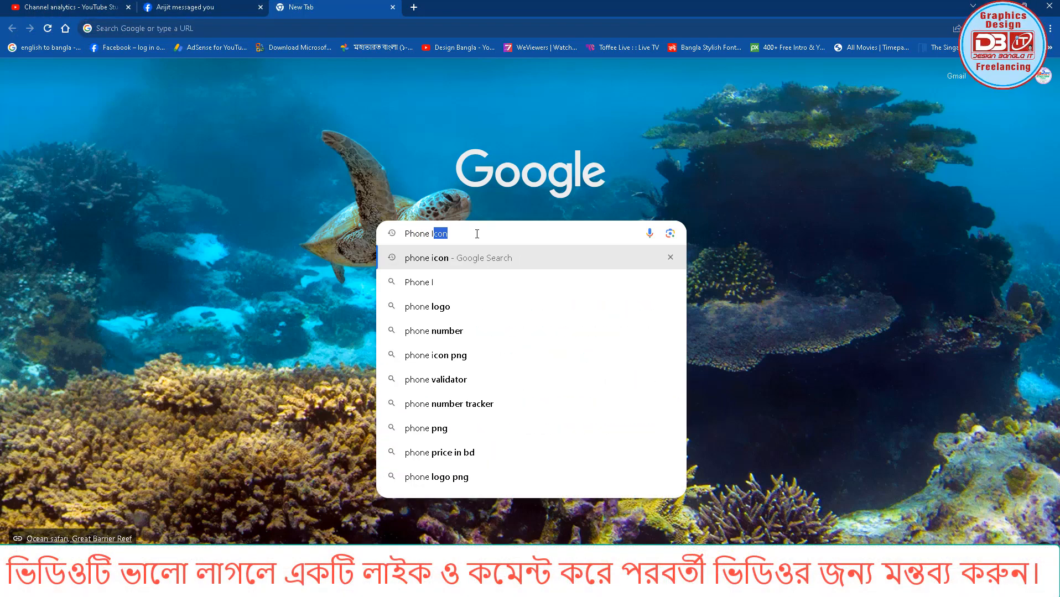
type("con")
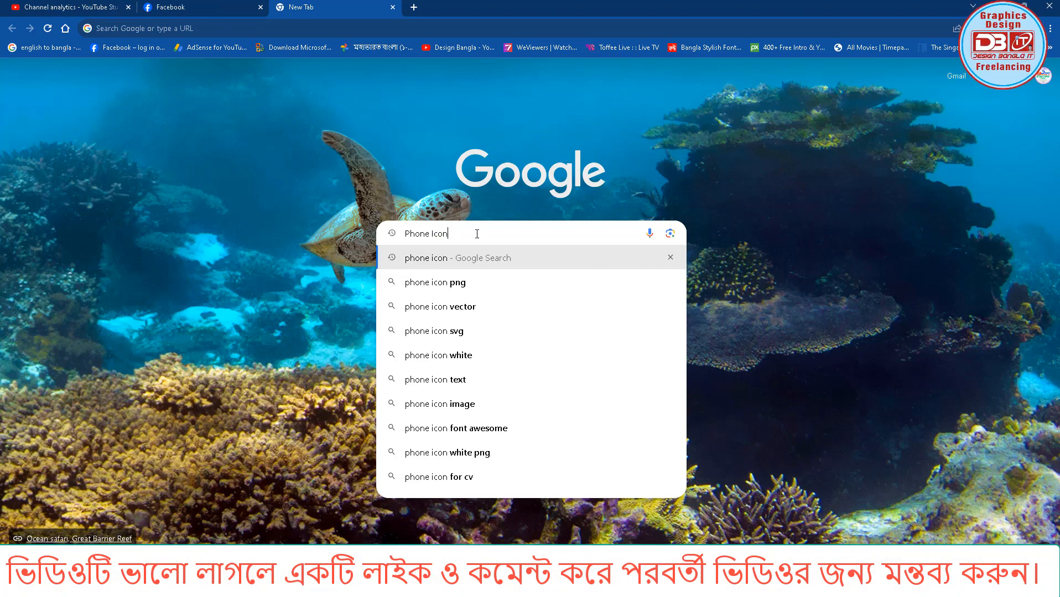
type(" ver")
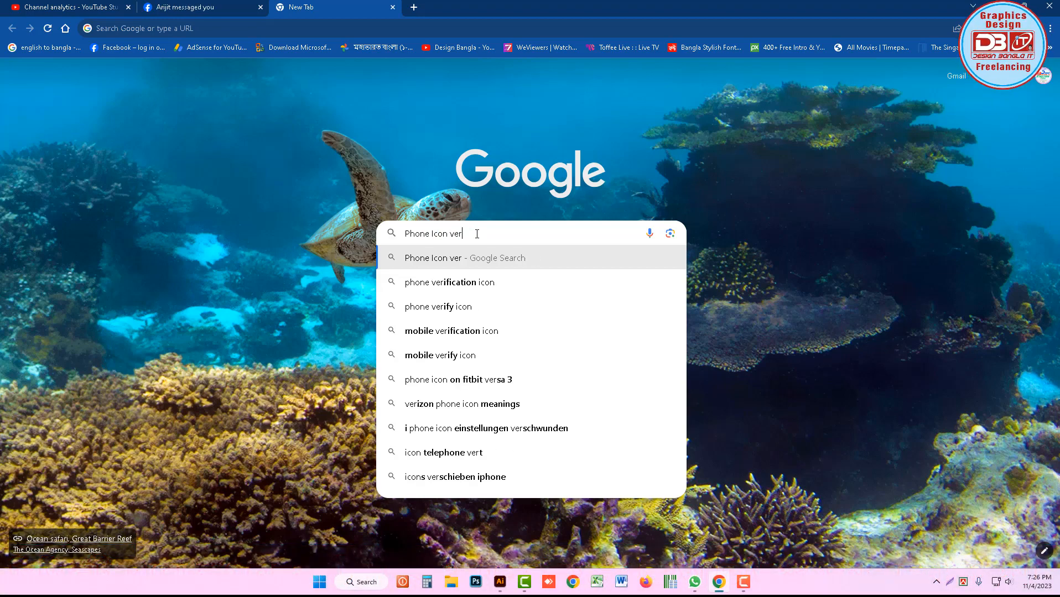
key("BackSpace")
type("c")
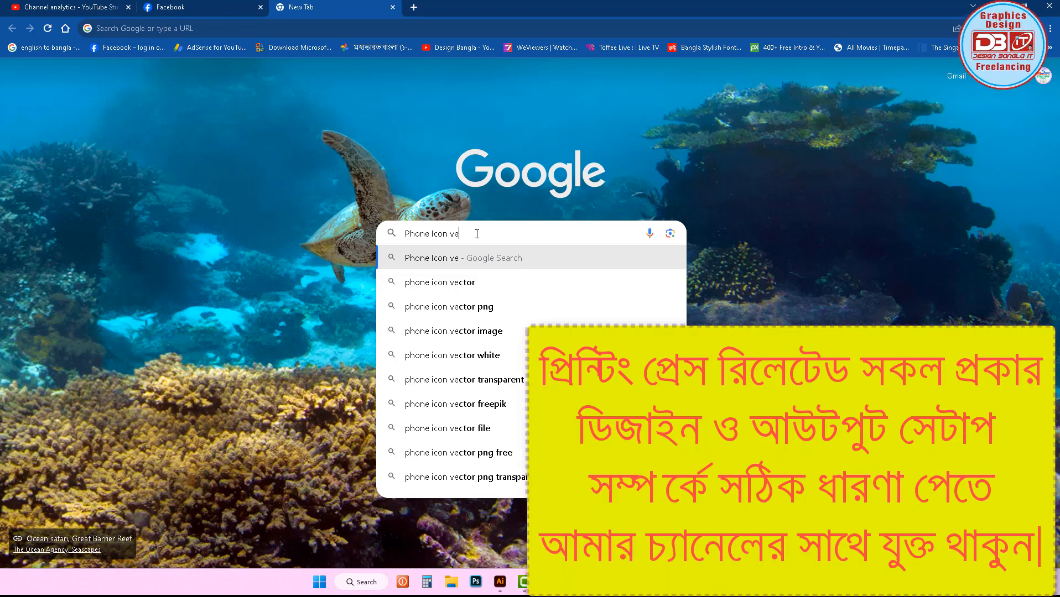
type("tor")
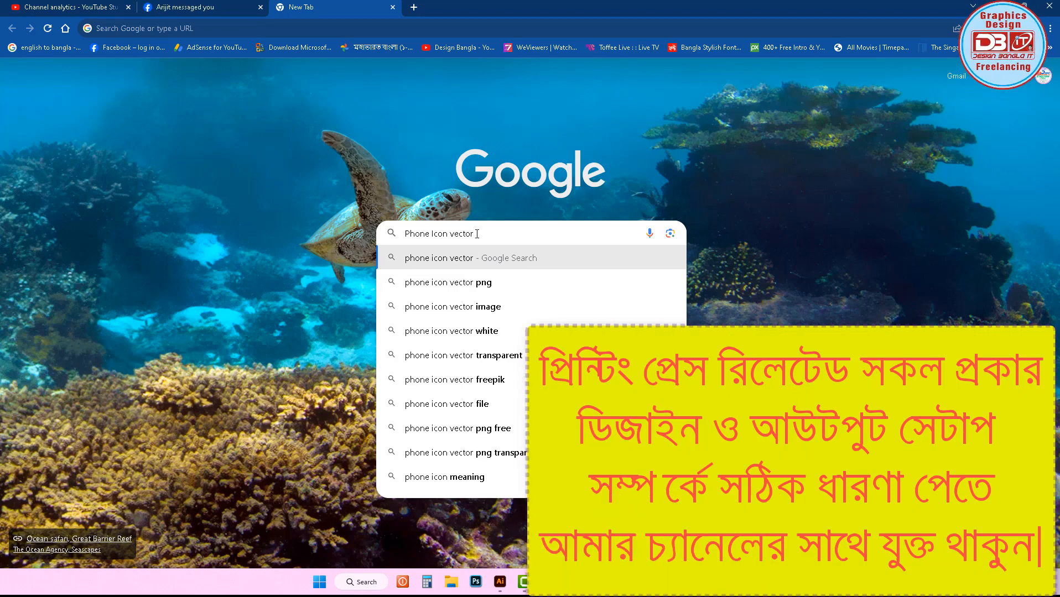
key("Return")
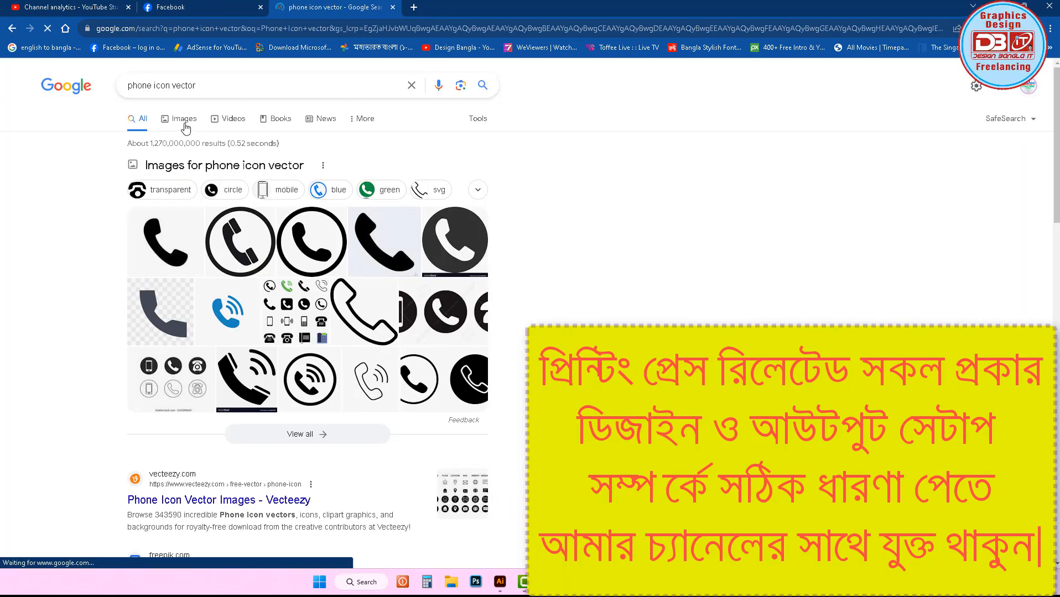
left_click(185, 122)
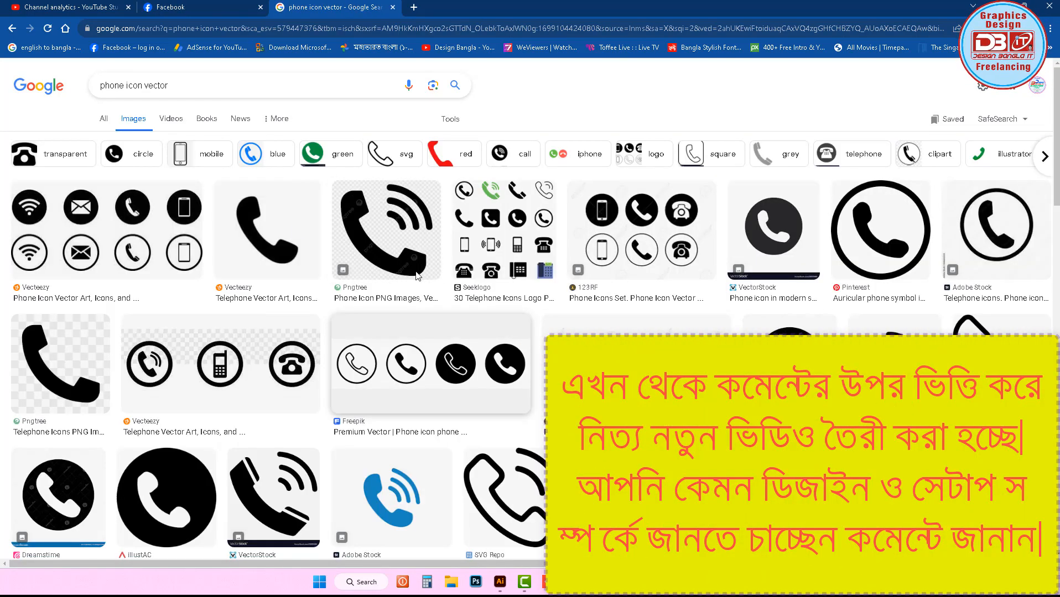
Copy the Vecteezy image of eight round contact icons and paste it into the Illustrator document below the heading.
left_click(144, 226)
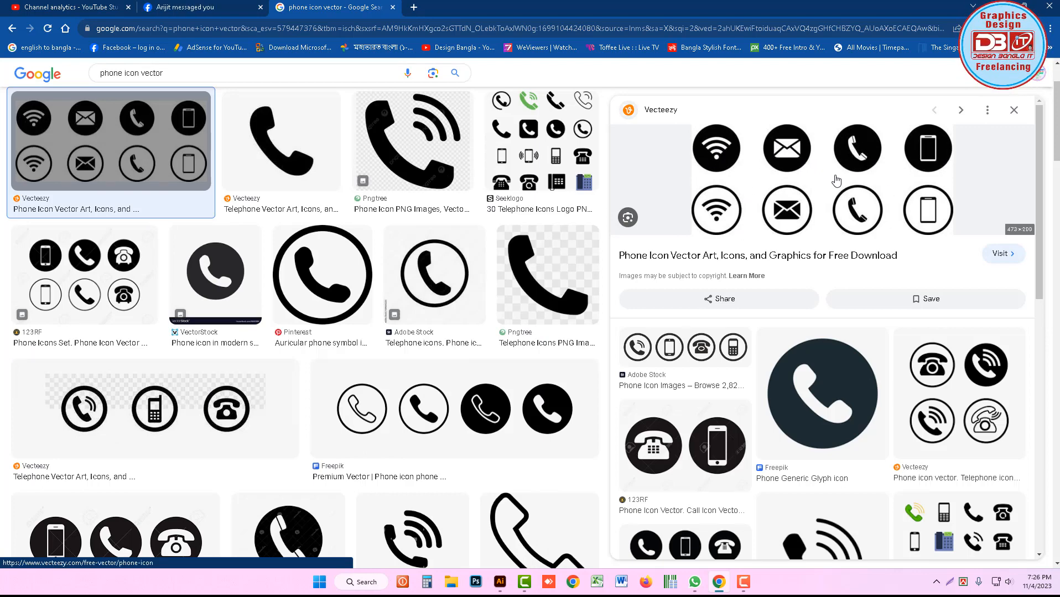
right_click(862, 174)
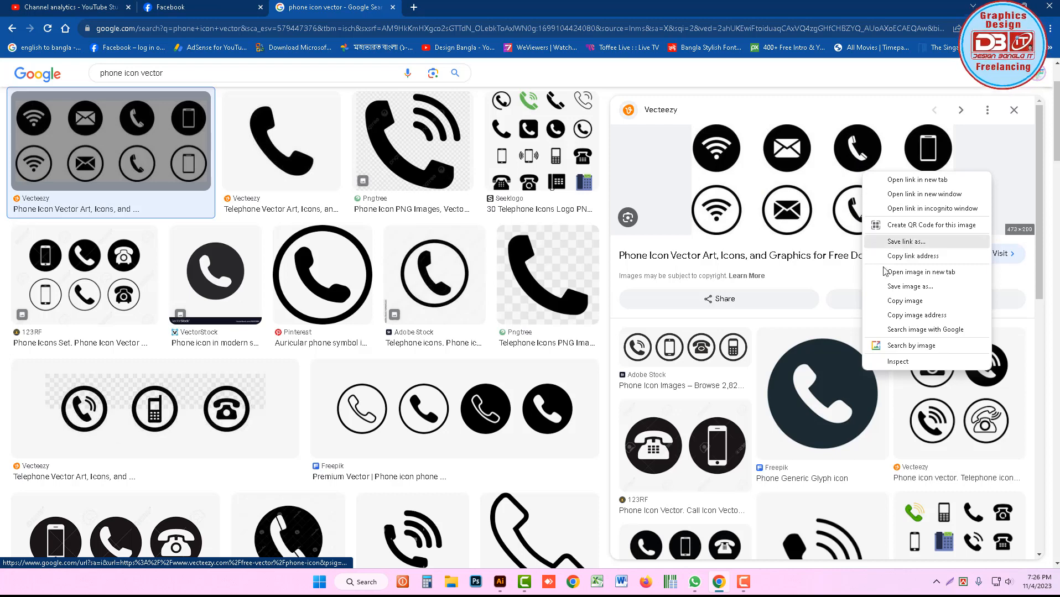
left_click(900, 301)
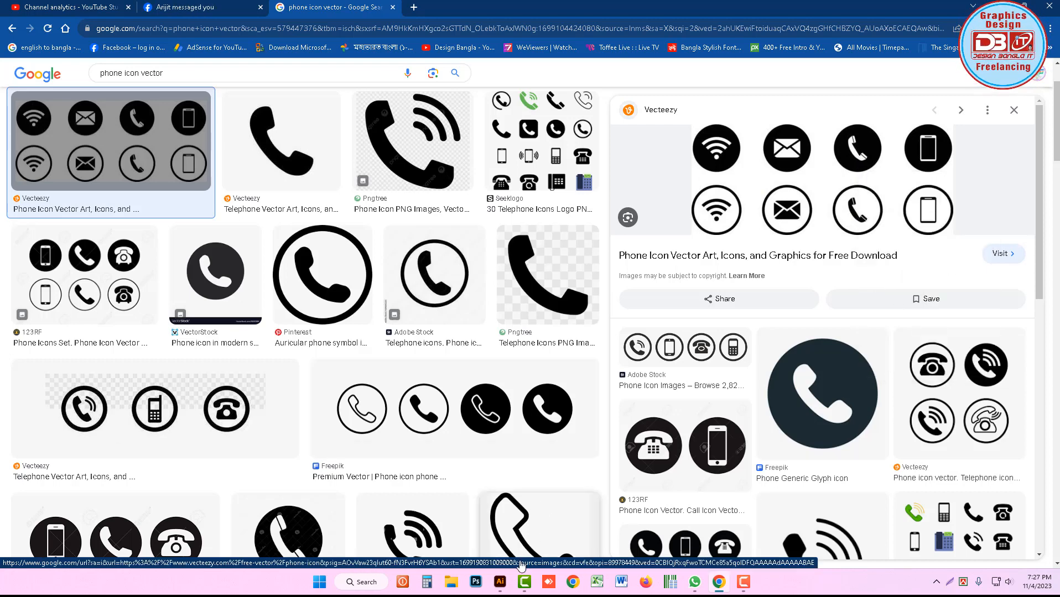
left_click(500, 582)
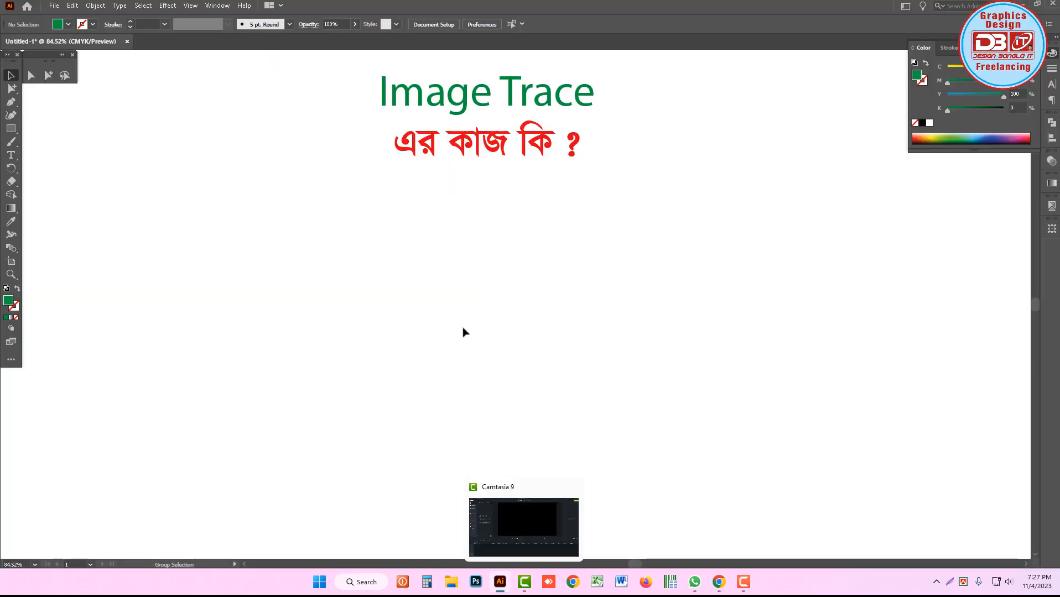
key("ctrl+v")
left_click_drag(563, 303, 535, 306)
Copy the Pinterest image of a circled phone from Chrome's results and paste it in Illustrator to the left of the icon set.
left_click(719, 582)
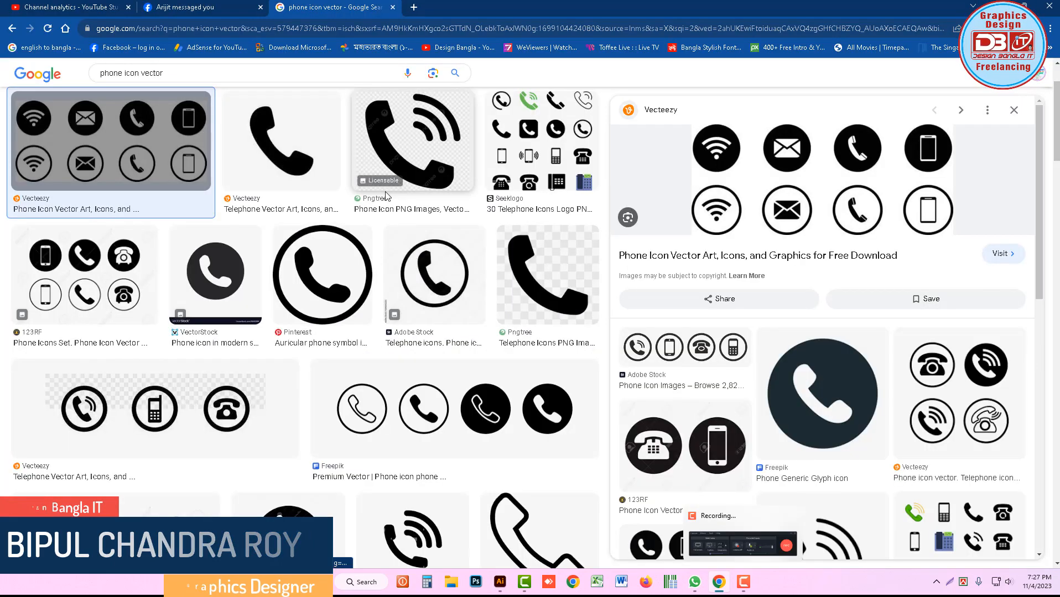
right_click(319, 264)
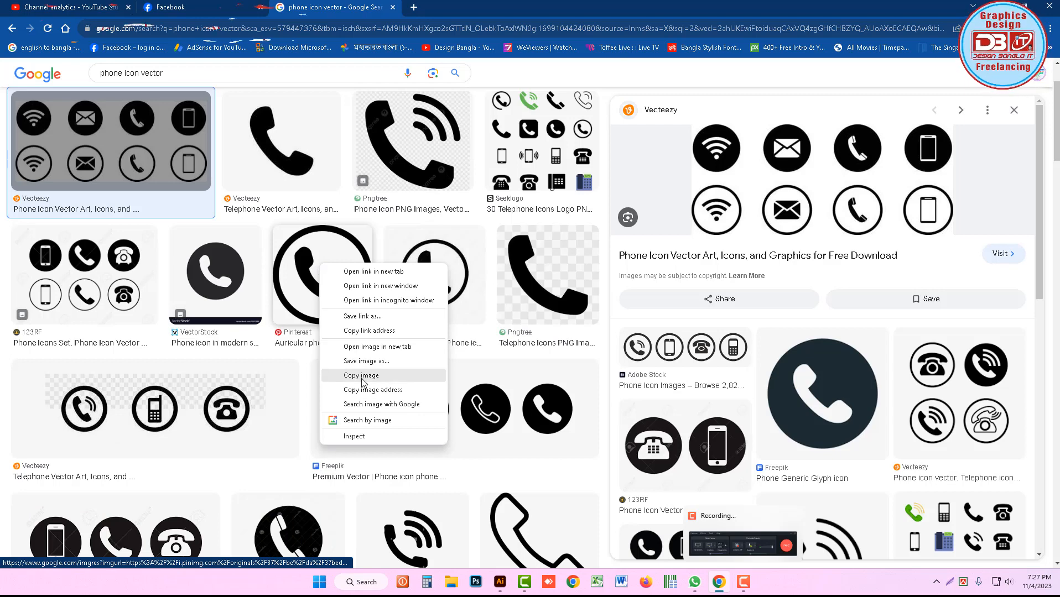
left_click(361, 375)
left_click(500, 582)
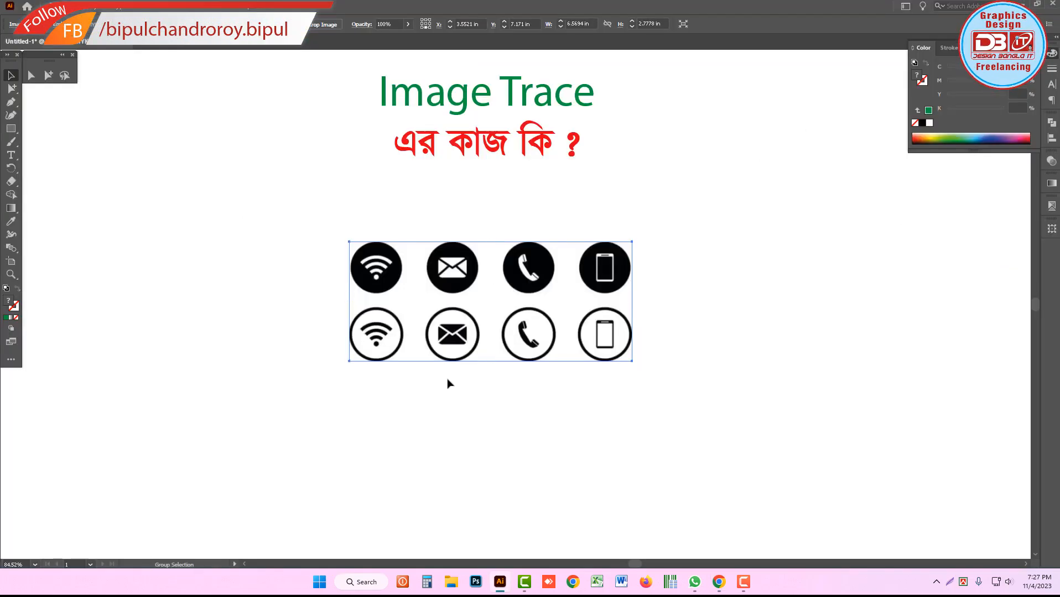
key("ctrl+v")
left_click_drag(478, 368, 152, 373)
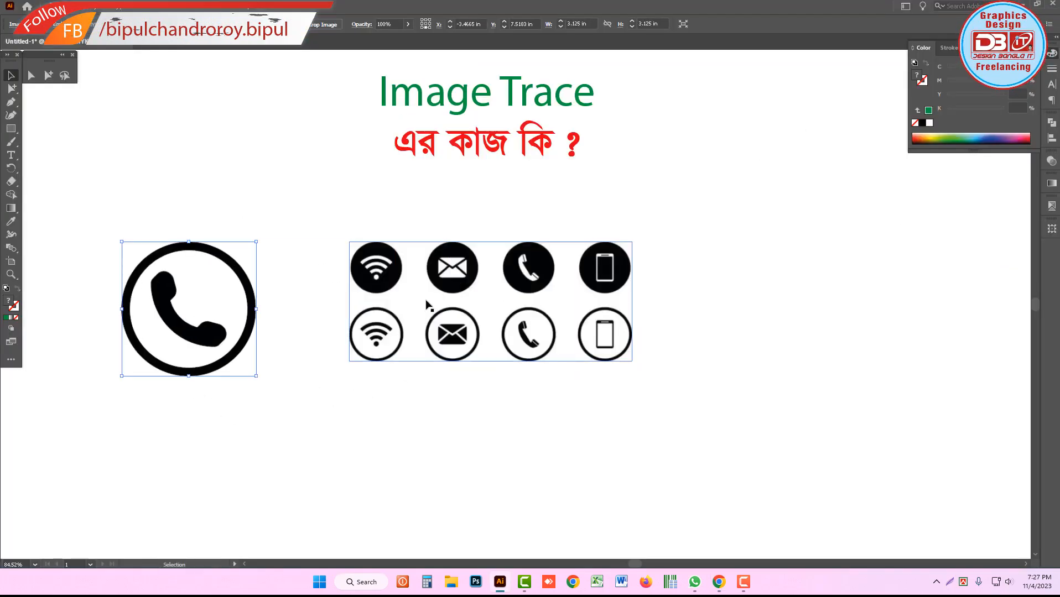
Shift the icon set to the right and bring the large phone icon close beside it, under the heading.
left_click(356, 207)
left_click_drag(453, 317, 658, 332)
left_click_drag(230, 313, 425, 324)
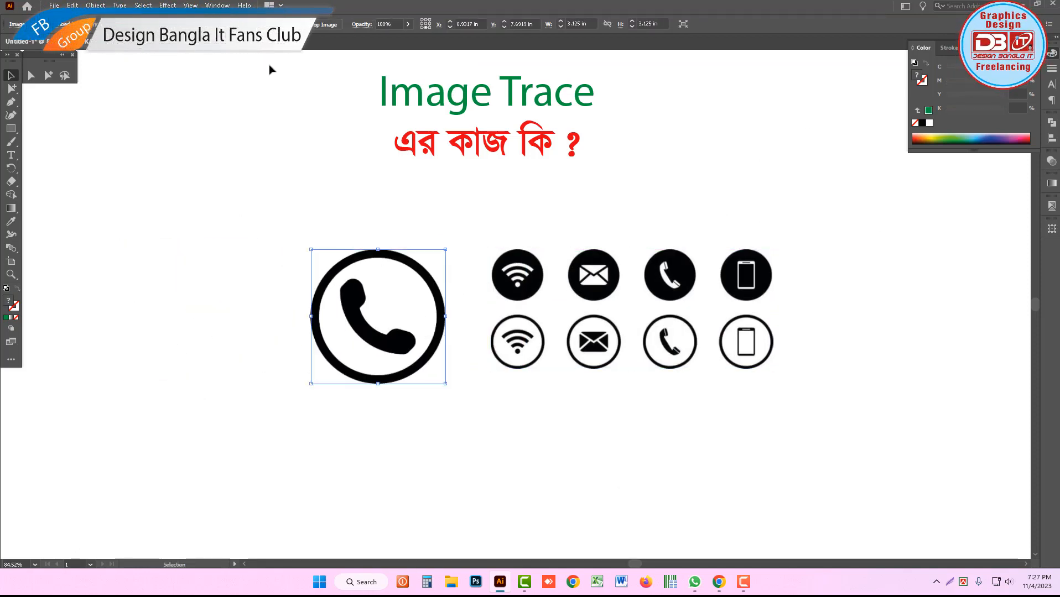
Open the Image Trace settings for the large phone icon and place them clear of the artwork.
left_click(218, 6)
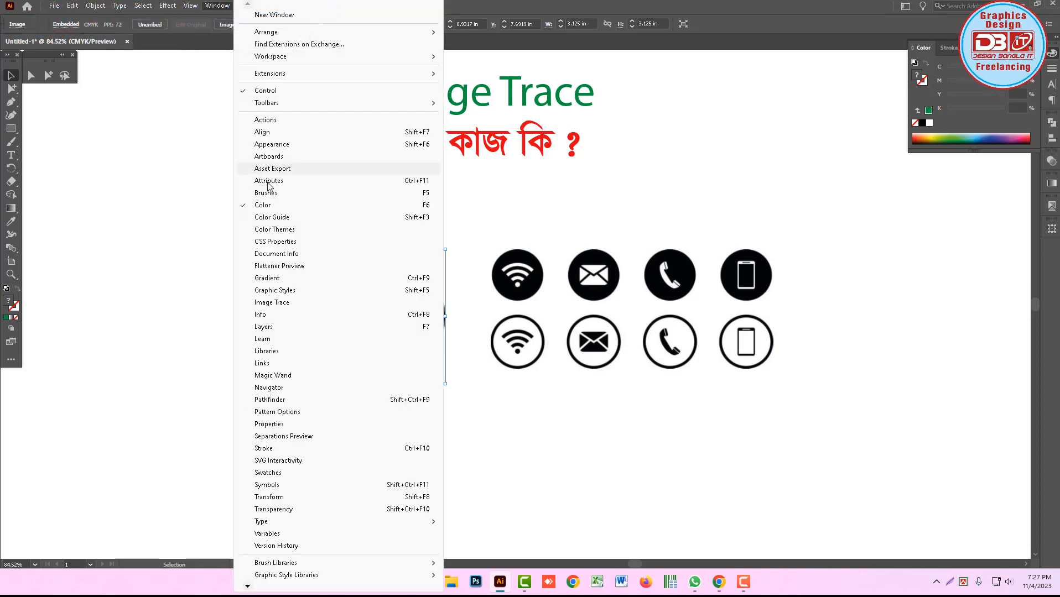
left_click(272, 303)
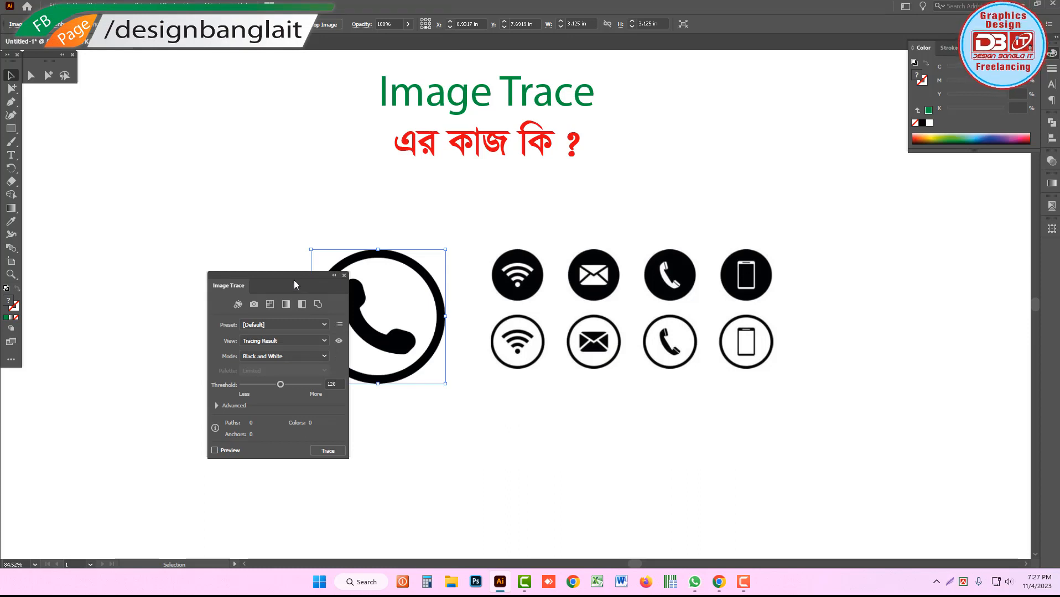
left_click_drag(294, 280, 232, 181)
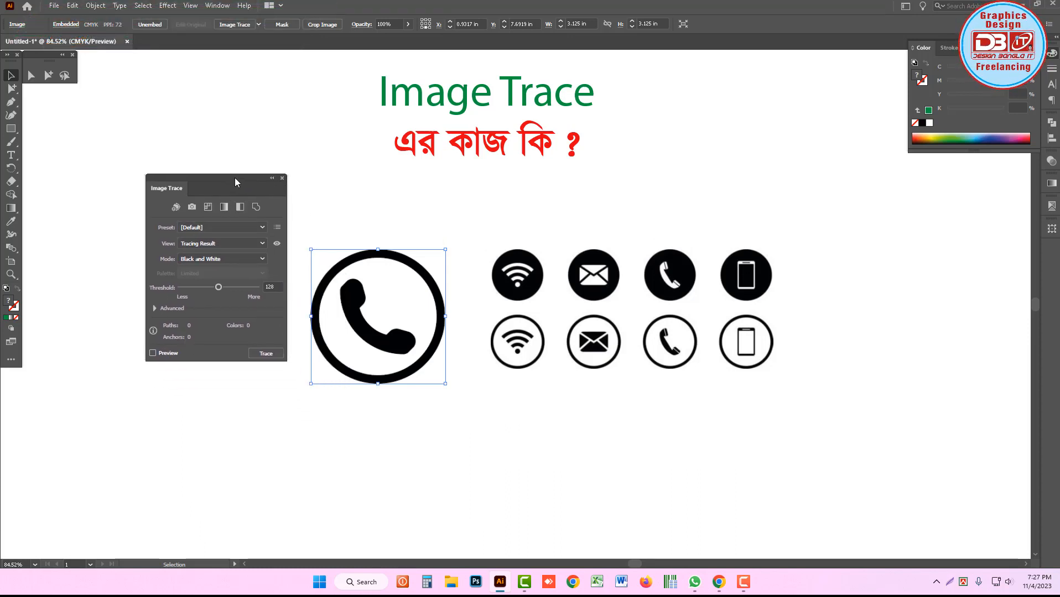
left_click_drag(235, 177, 173, 178)
Review the available Image Trace presets for the large phone icon, and close the Image Trace settings without tracing.
left_click(305, 197)
left_click_drag(460, 288, 409, 284)
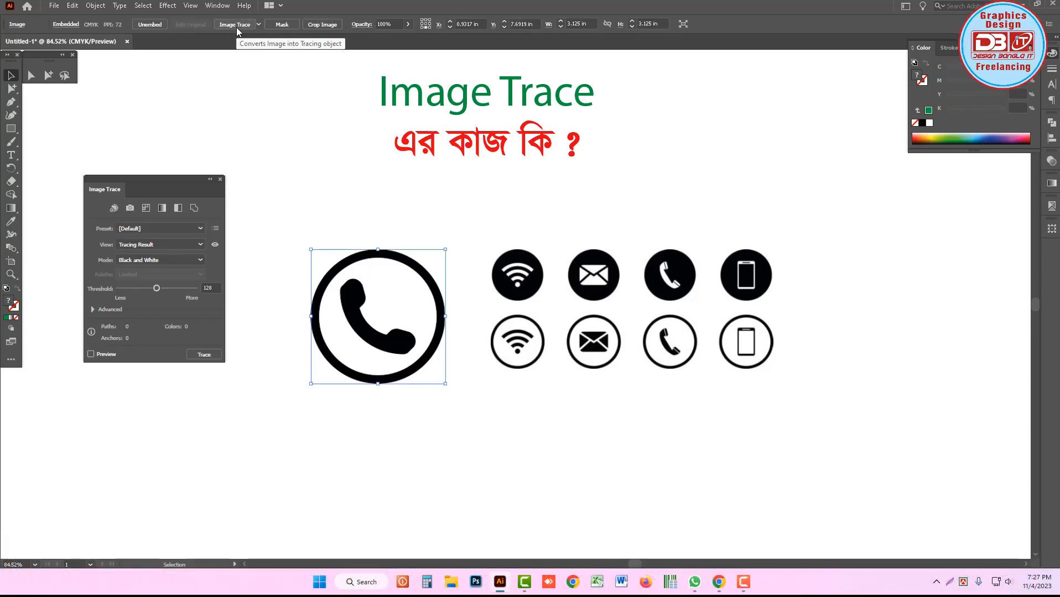
left_click(259, 25)
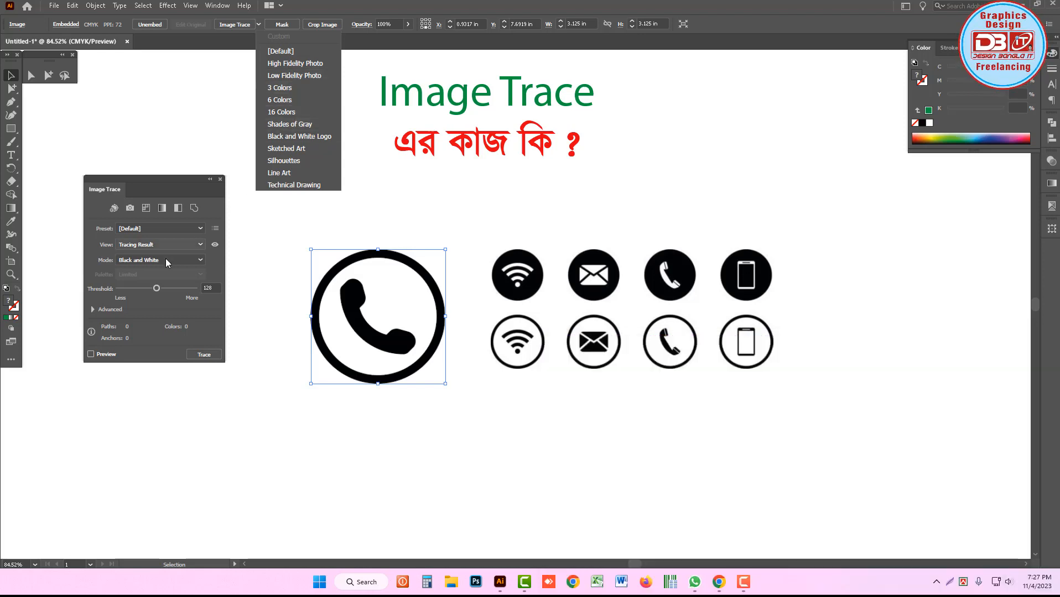
left_click(222, 179)
left_click(220, 181)
left_click(243, 52)
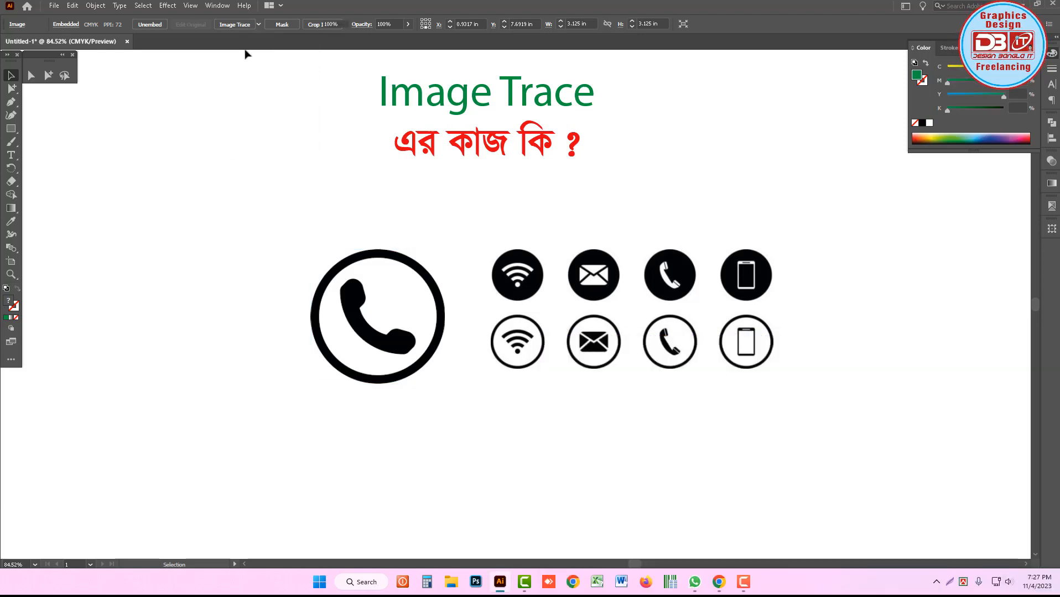
left_click(320, 272)
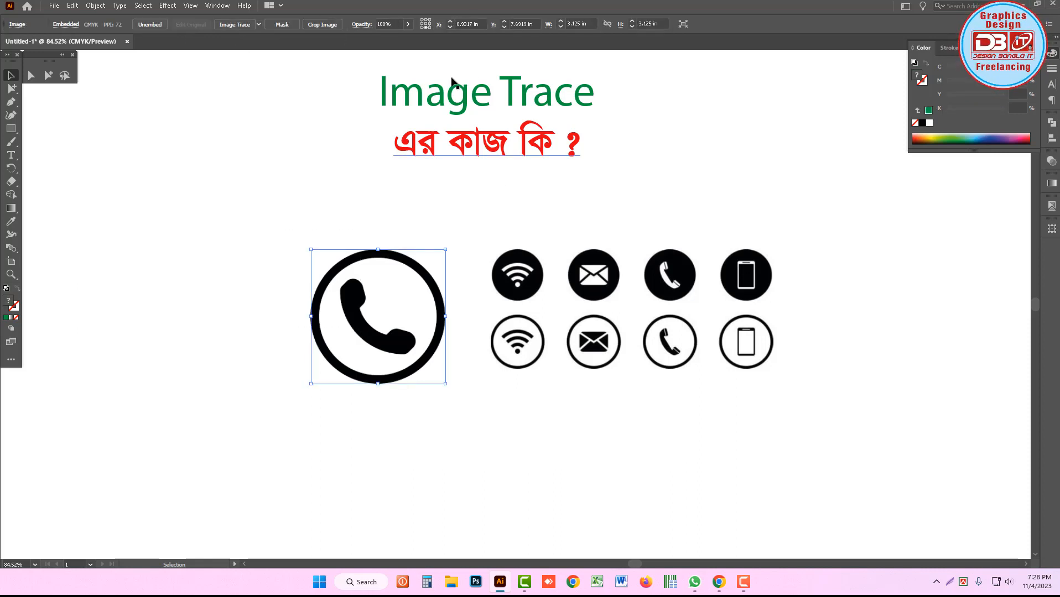
left_click(287, 159)
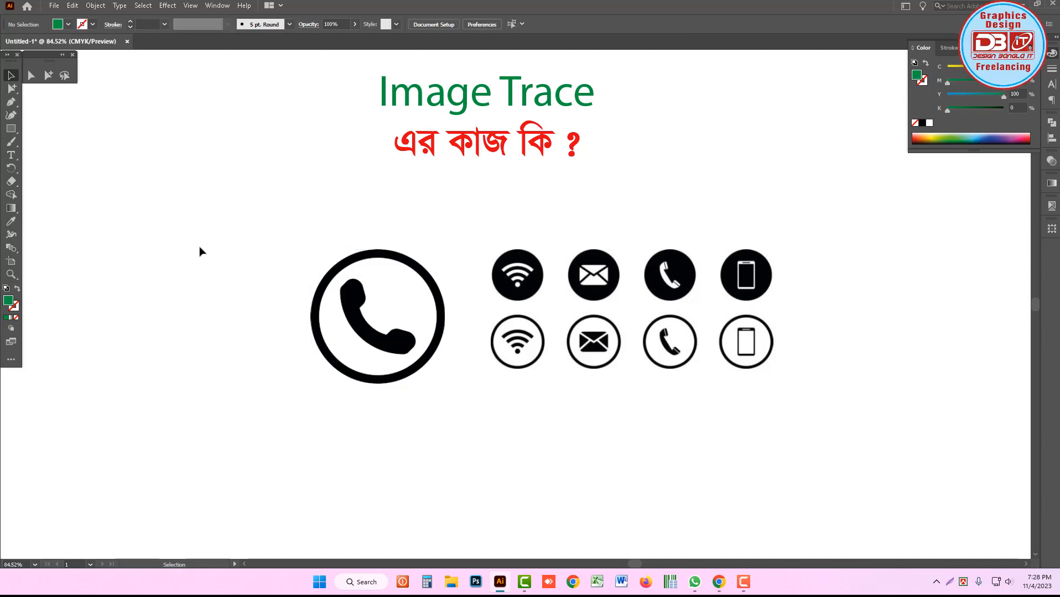
left_click_drag(199, 256, 360, 330)
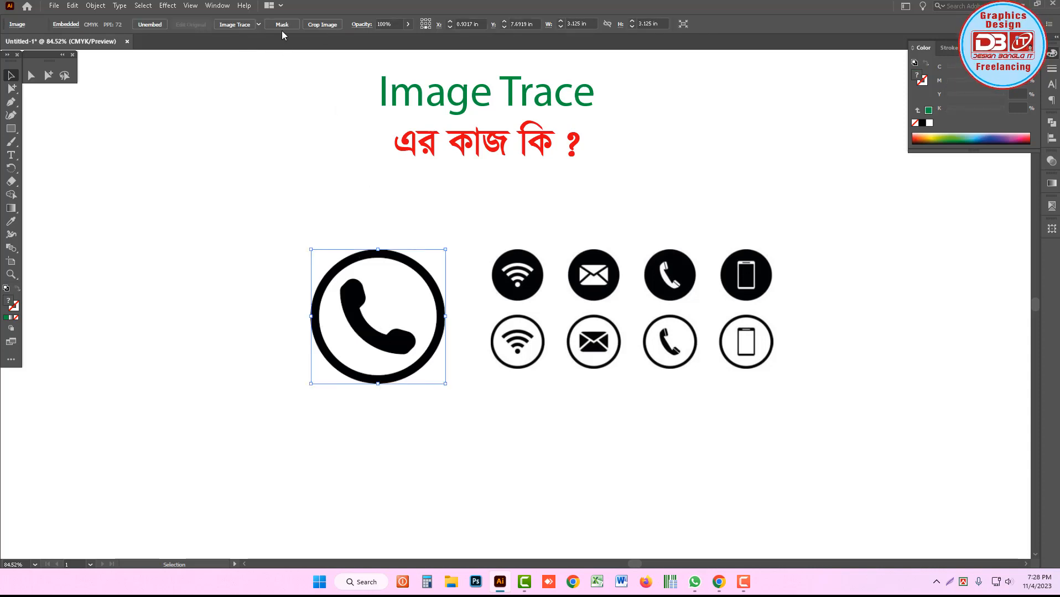
left_click_drag(333, 83, 404, 105)
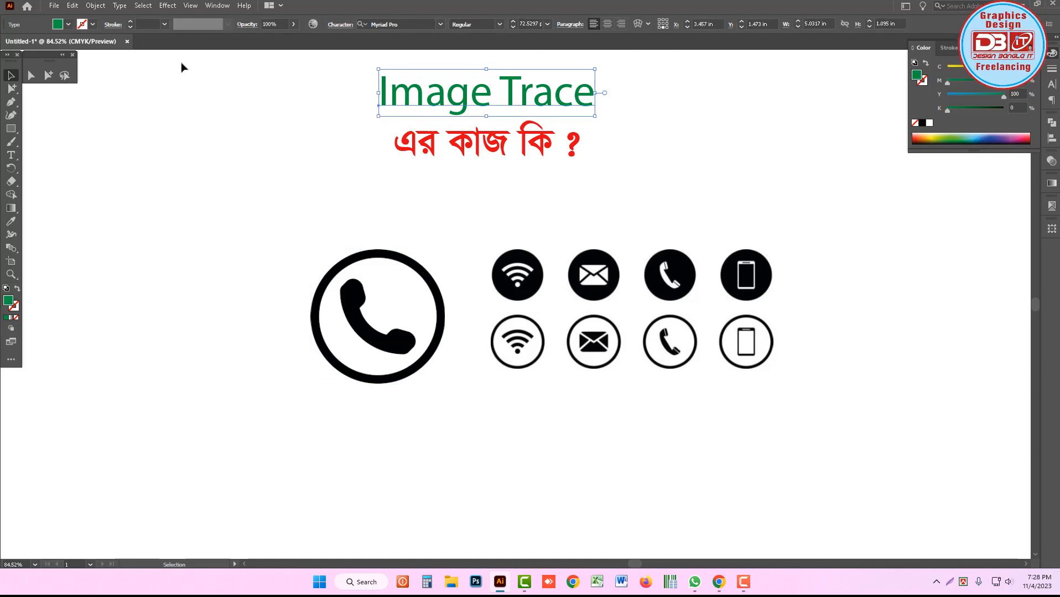
Trace the large phone icon with the default Image Trace preset, then expand and ungroup the tracing into separate shapes.
left_click_drag(273, 265, 374, 313)
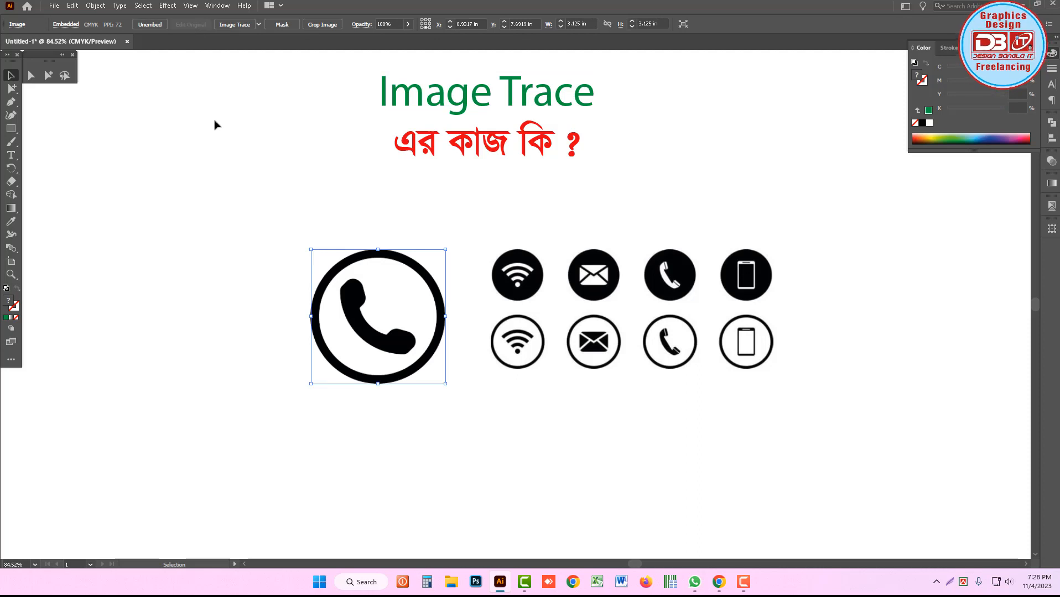
left_click(241, 24)
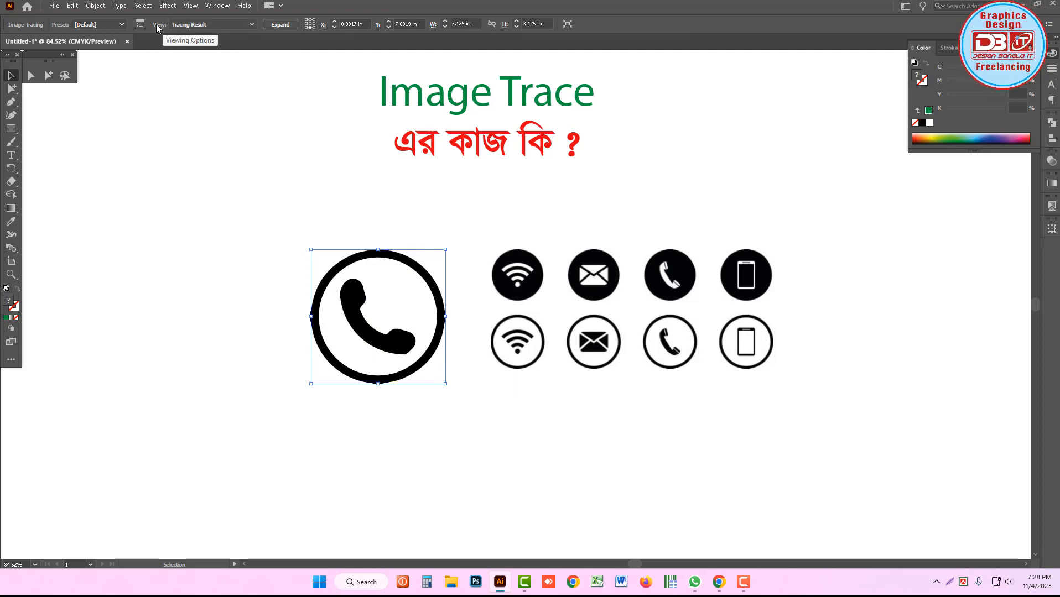
left_click(282, 25)
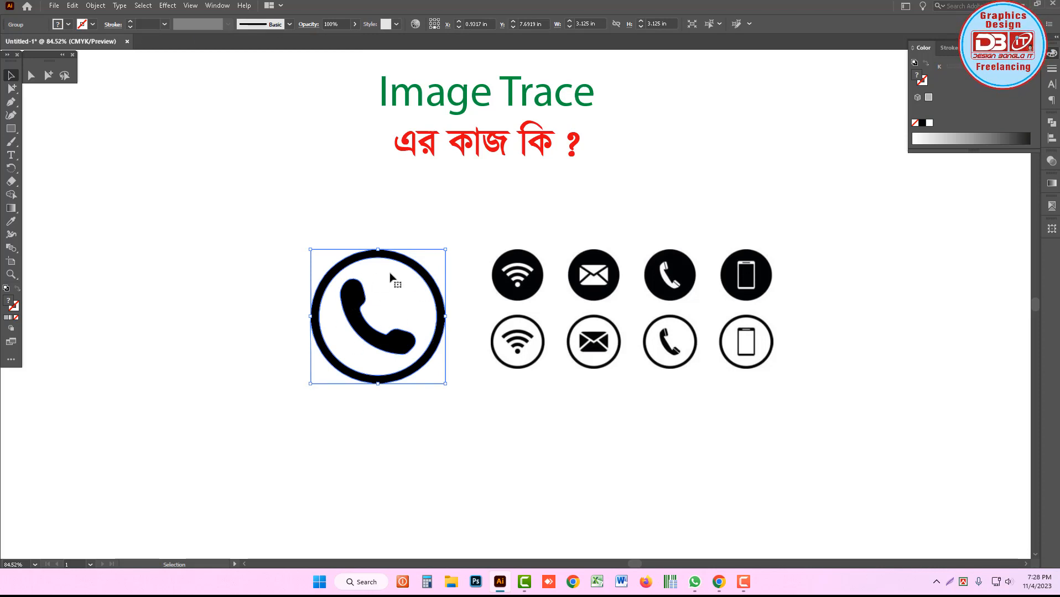
right_click(371, 291)
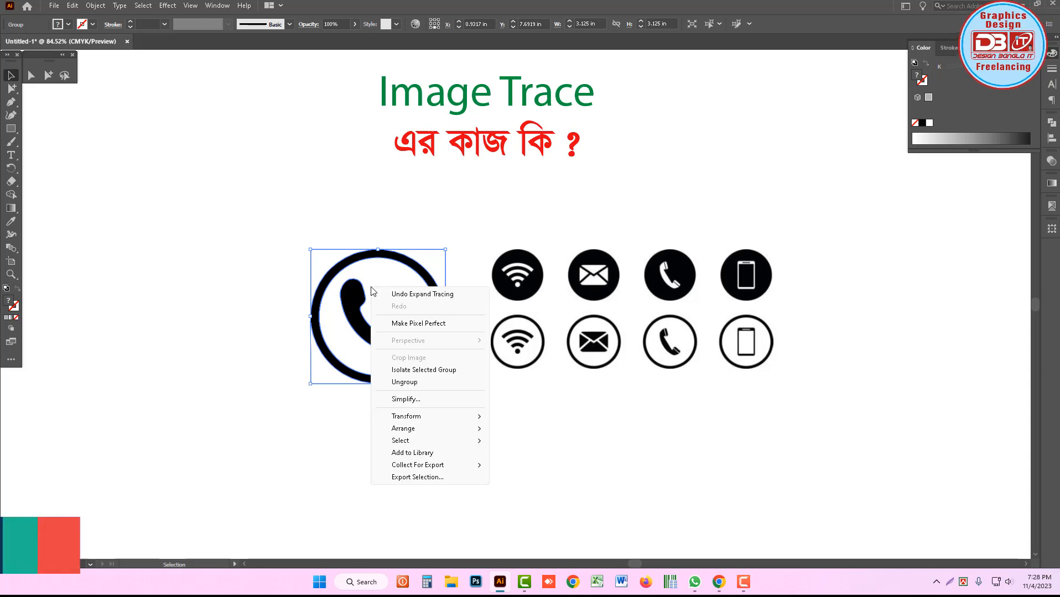
left_click(390, 383)
left_click(220, 216)
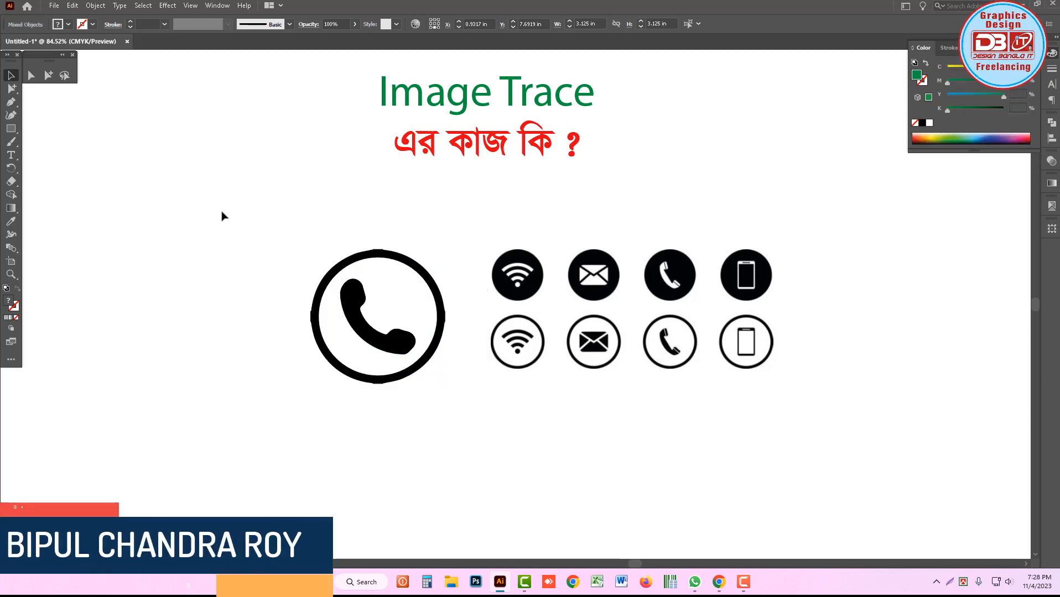
Select the traced black handset and ring together and move them left, off the white background shapes.
left_click(352, 301)
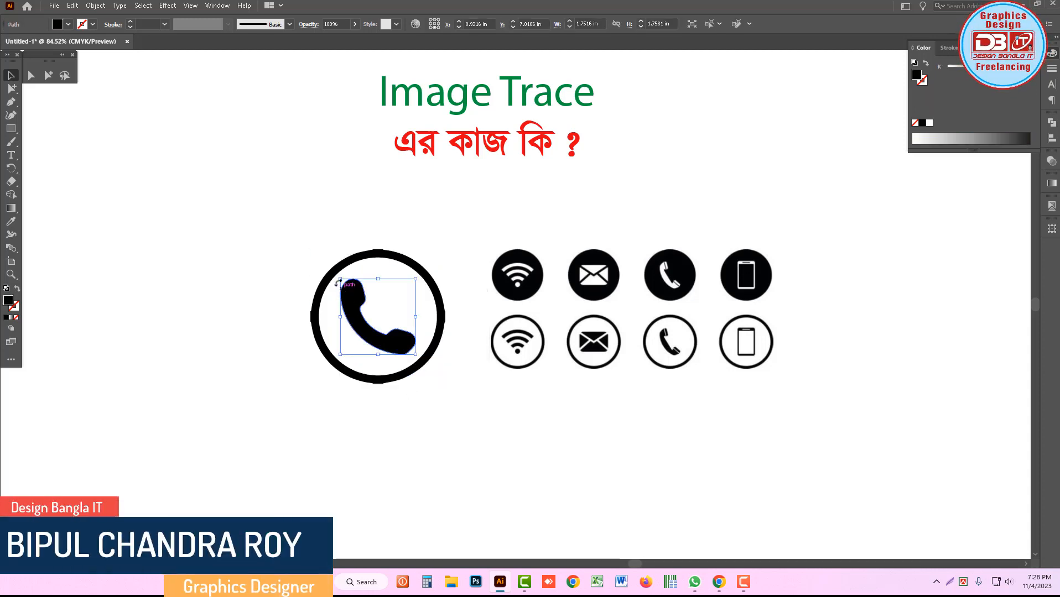
left_click(327, 287, "shift")
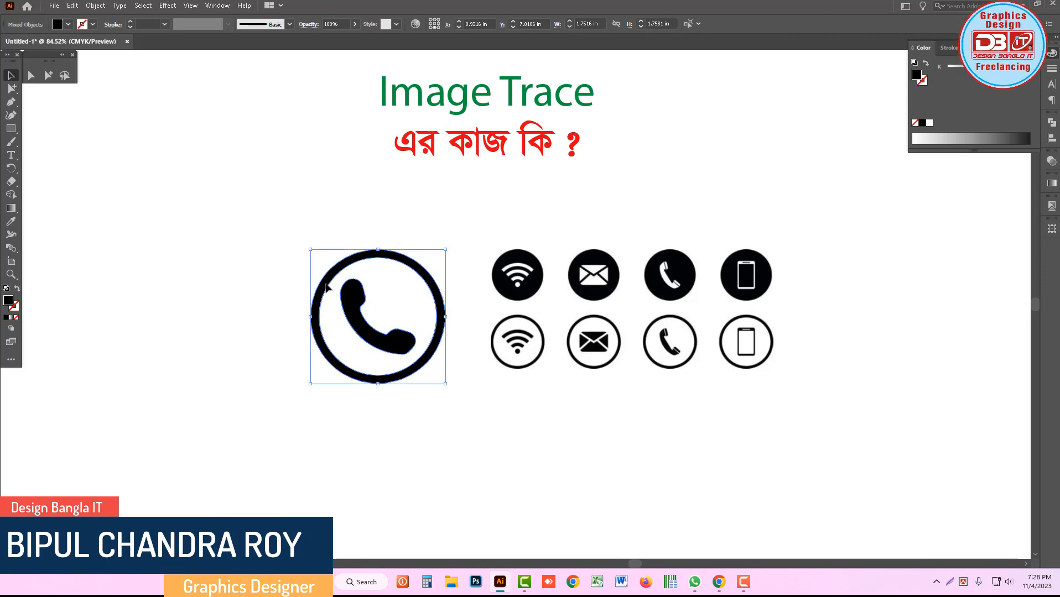
left_click_drag(327, 287, 138, 285)
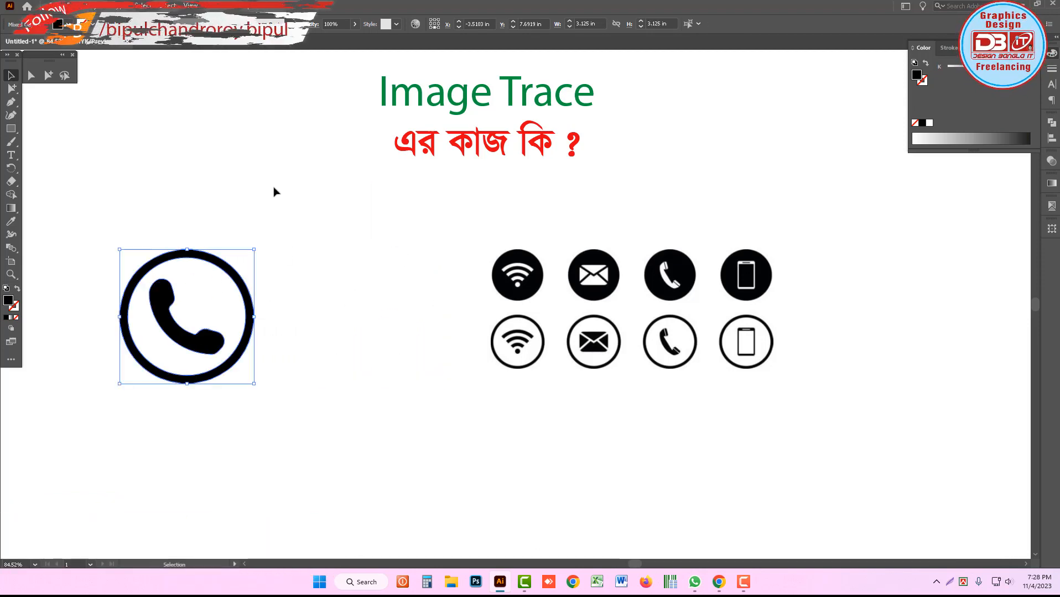
Remove the white background shapes left by the tracing and bring the black phone icon back beside the icon set.
left_click_drag(452, 452, 452, 453)
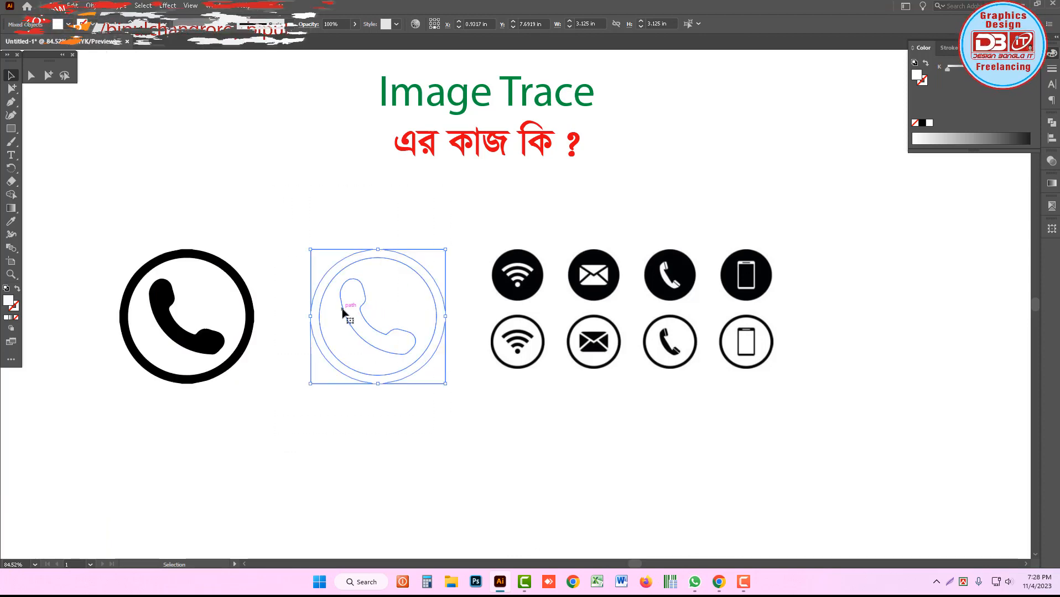
left_click_drag(343, 313, 317, 224)
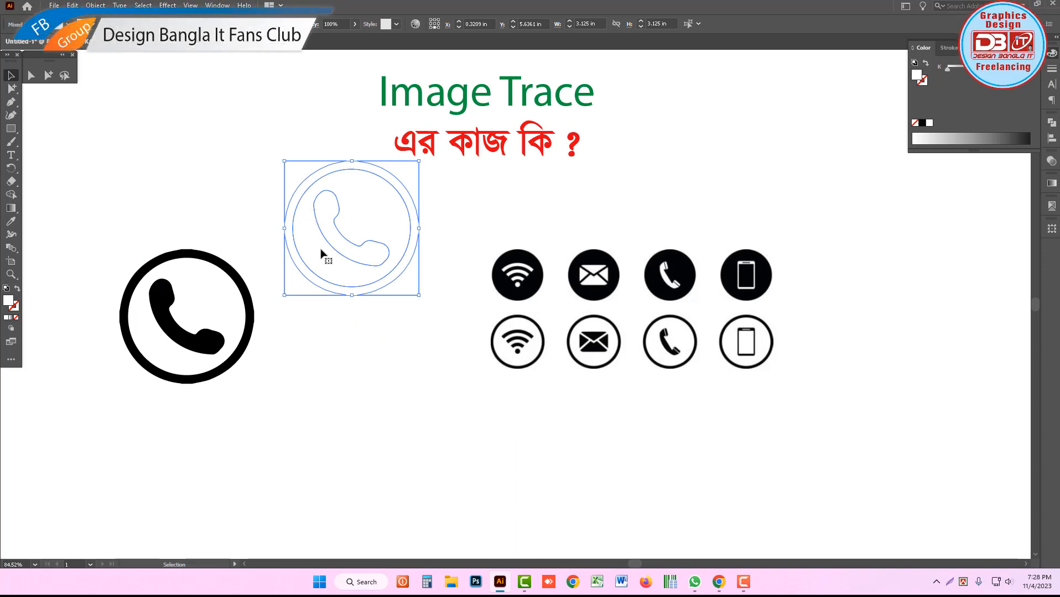
left_click_drag(270, 263, 390, 333)
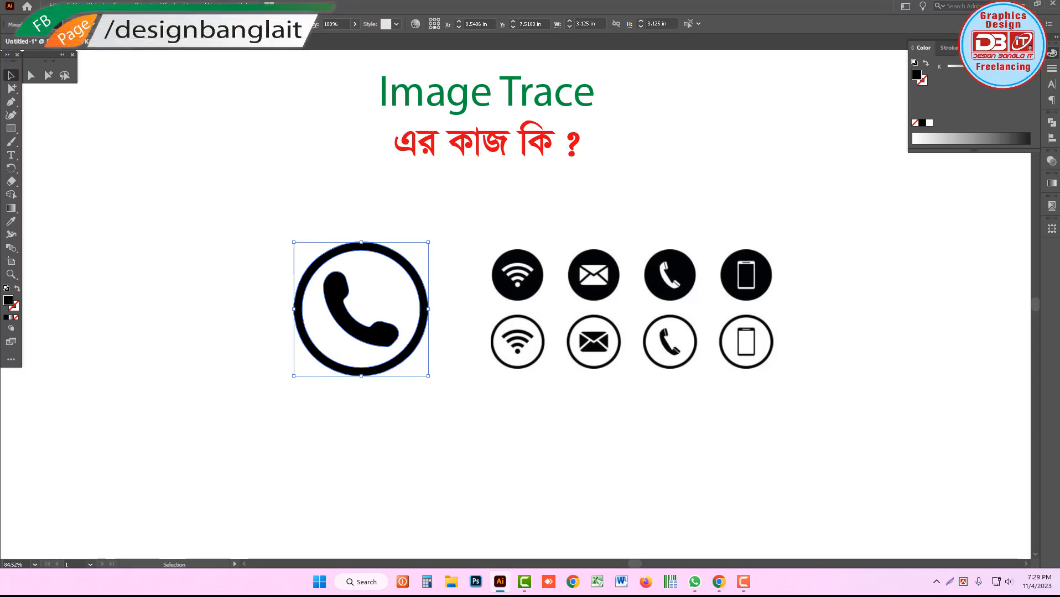
Switch the color sliders to CMYK and fill the traced phone icon with solid black.
left_click(1033, 47)
left_click(942, 105)
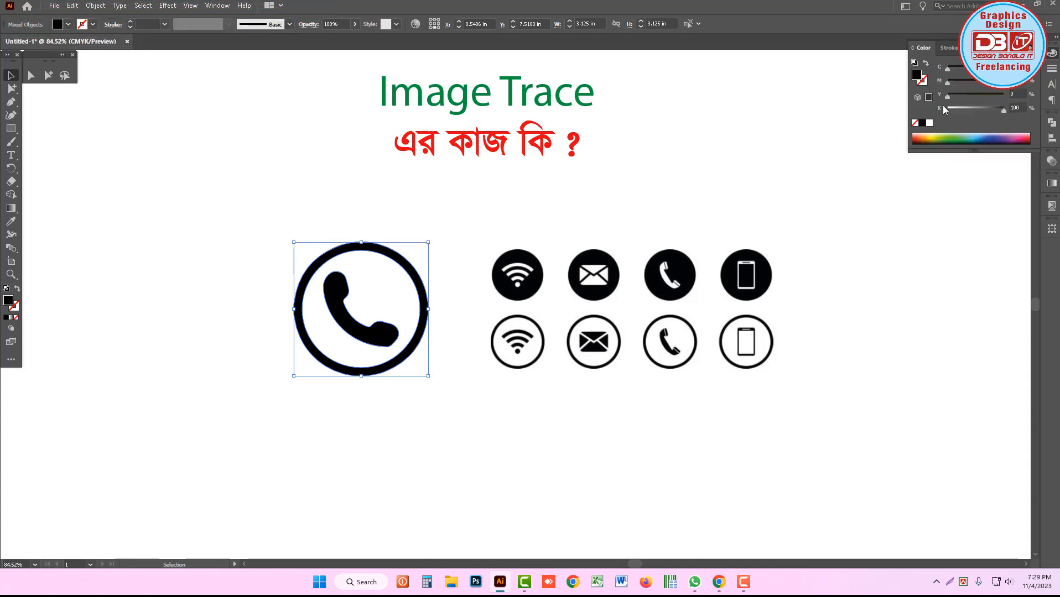
left_click(975, 95)
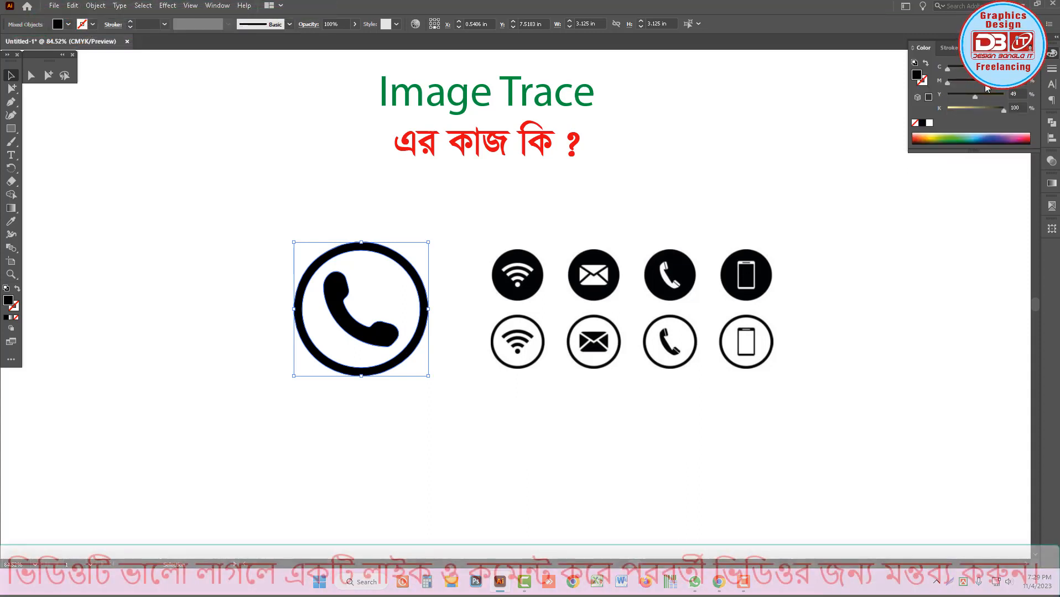
left_click(922, 123)
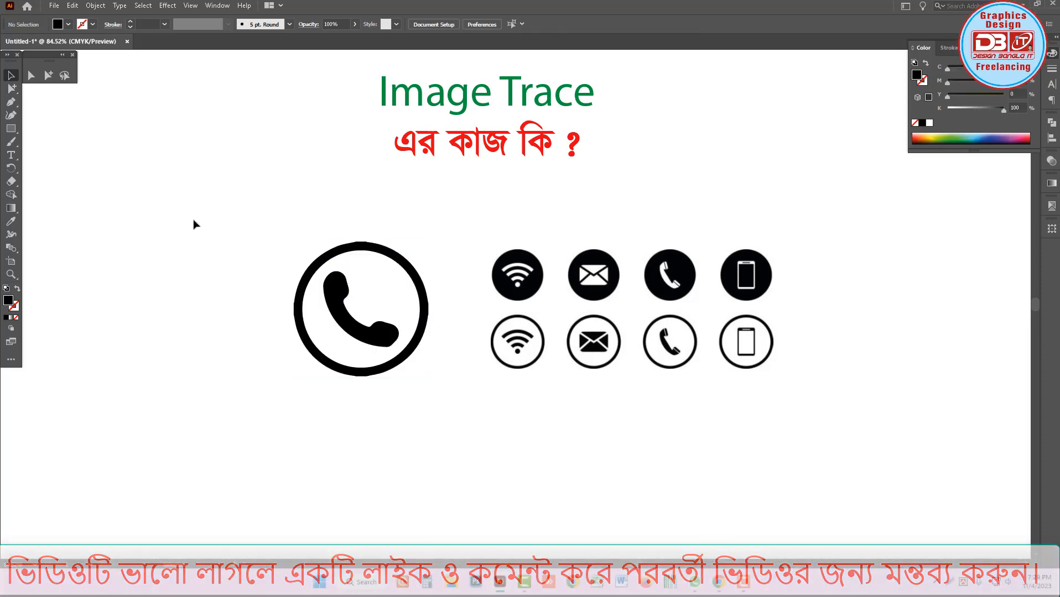
Group the phone icon's parts, placing it left of the heading, and move the icon set image below the heading.
left_click_drag(194, 222, 277, 200)
key("ctrl+g")
left_click_drag(526, 280, 412, 315)
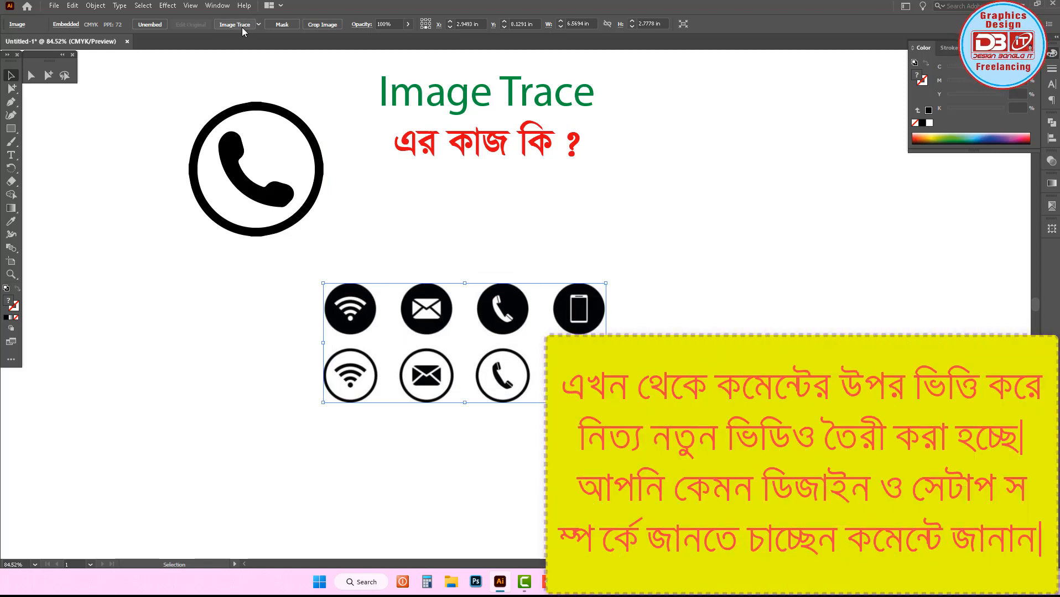
Trace the eight-icon image with the default Image Trace preset, then expand and ungroup the result.
left_click(242, 24)
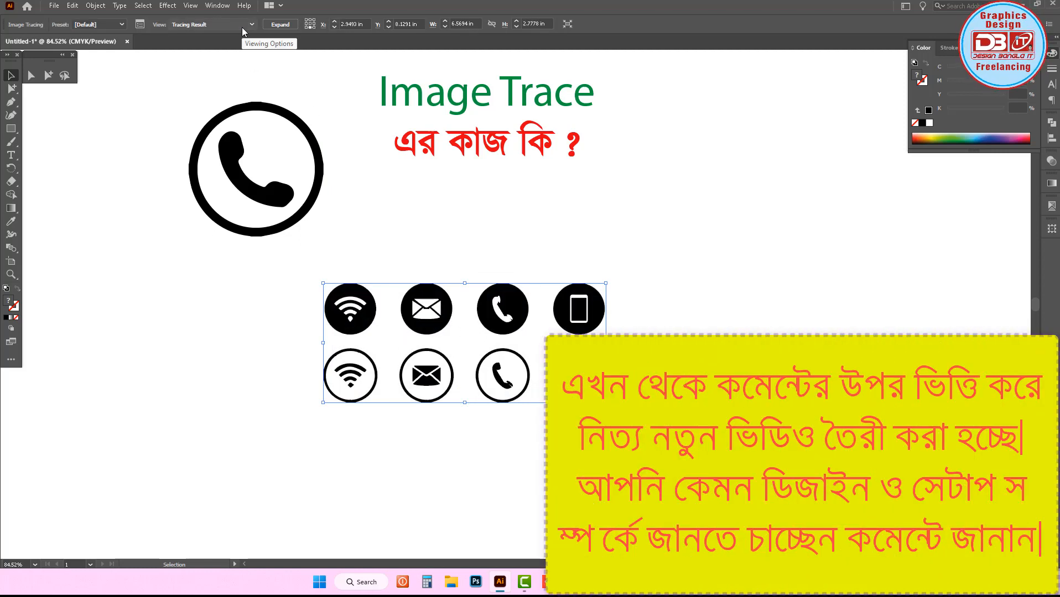
left_click(283, 23)
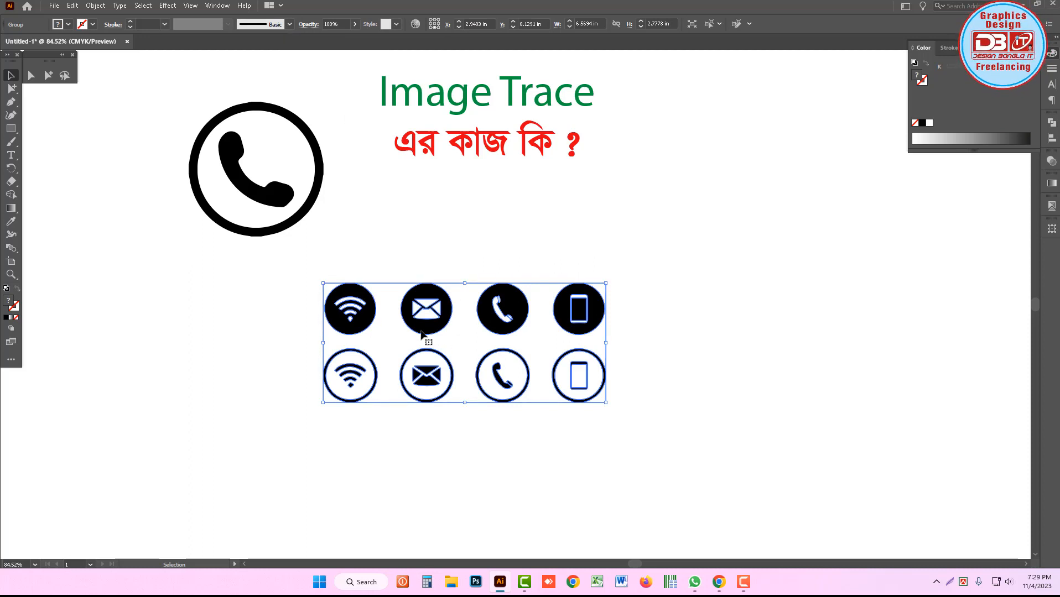
right_click(426, 305)
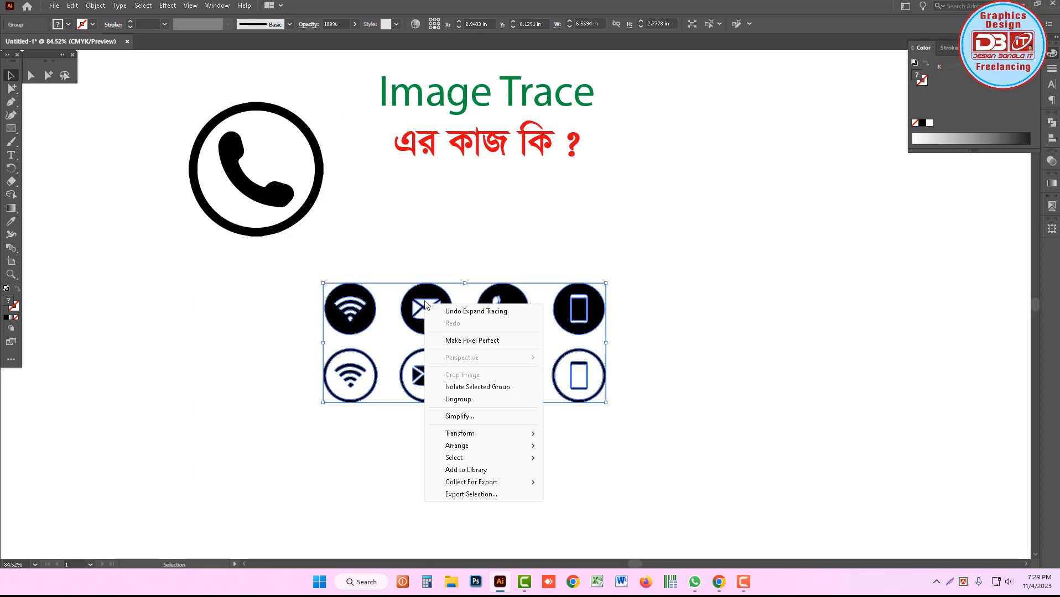
left_click(459, 399)
left_click(701, 348)
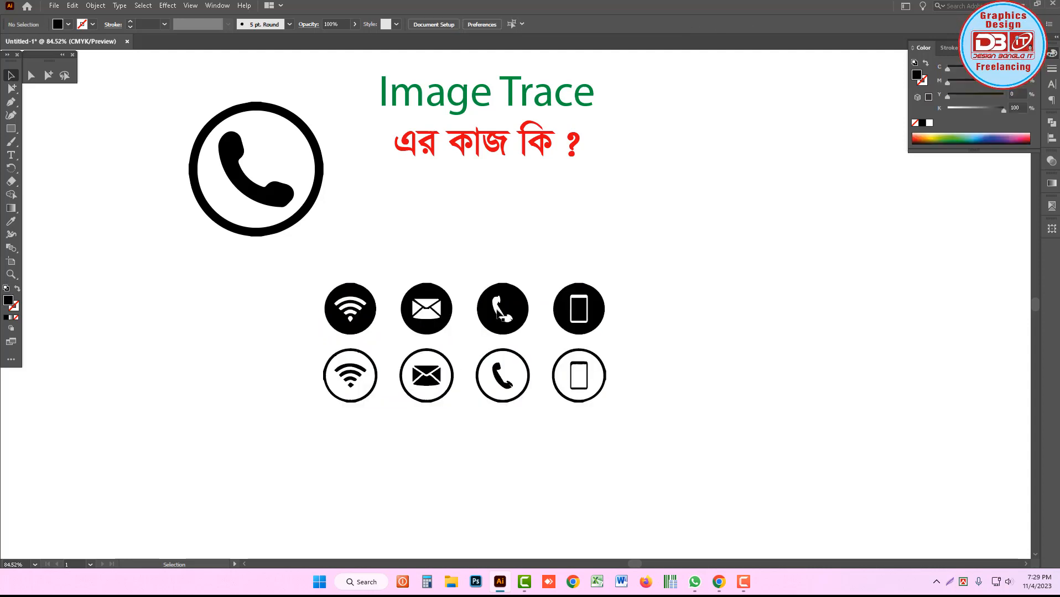
Select all shapes with the same fill color as the black Wi-Fi circle, and clear the selection.
left_click(365, 327)
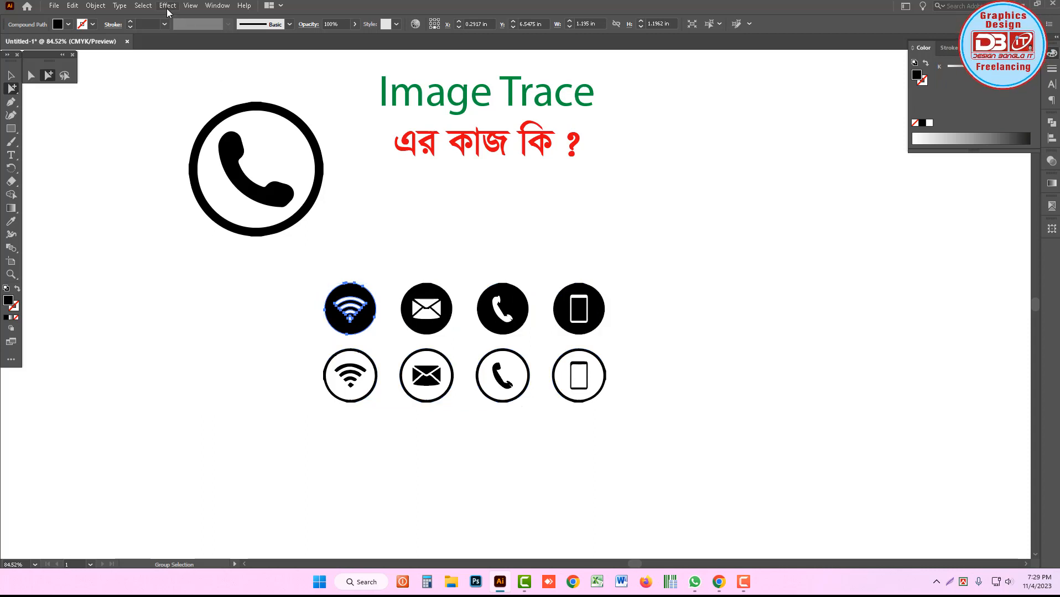
left_click(149, 7)
mouse_move(220, 118)
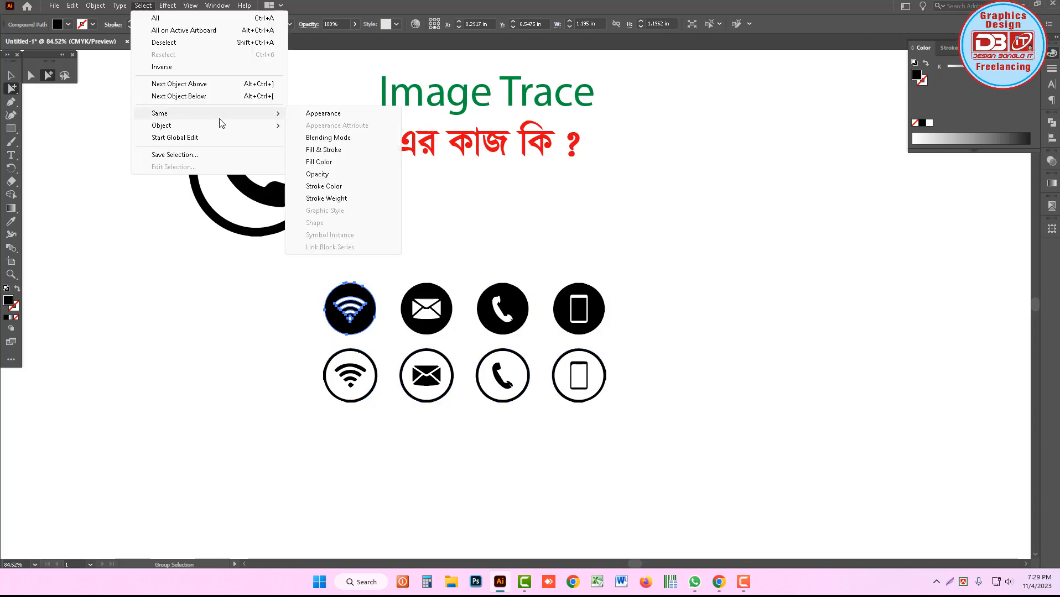
left_click(321, 162)
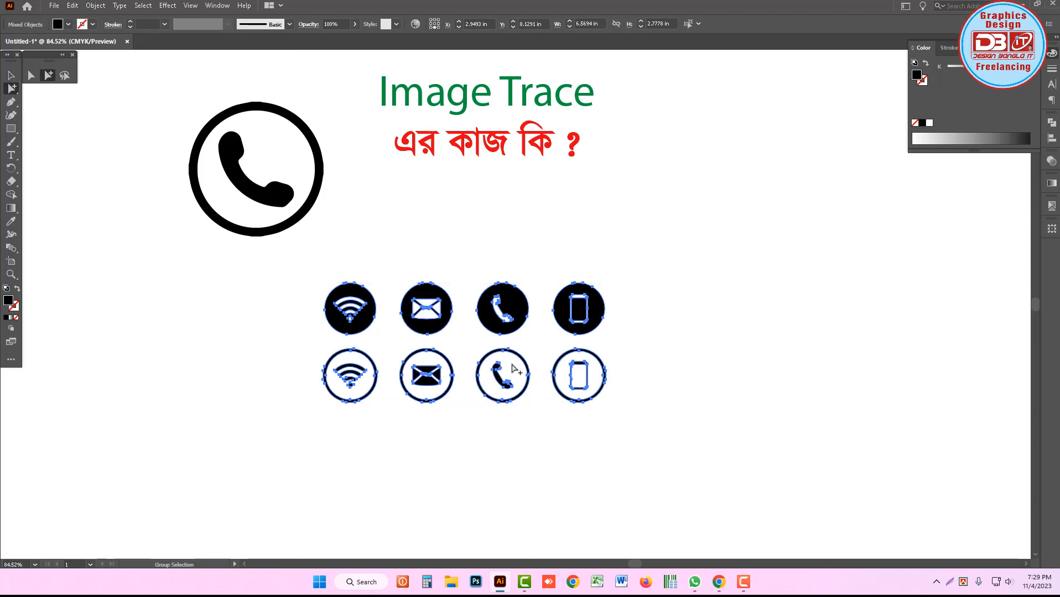
left_click(425, 238)
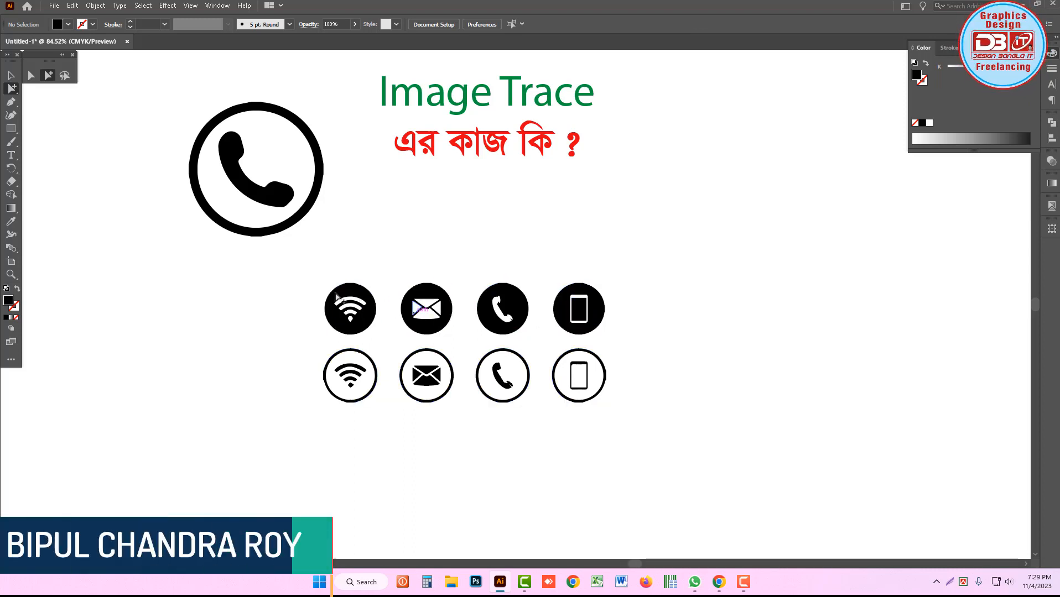
Select all eight traced icons and shift them slightly right and up.
left_click_drag(299, 277, 687, 427)
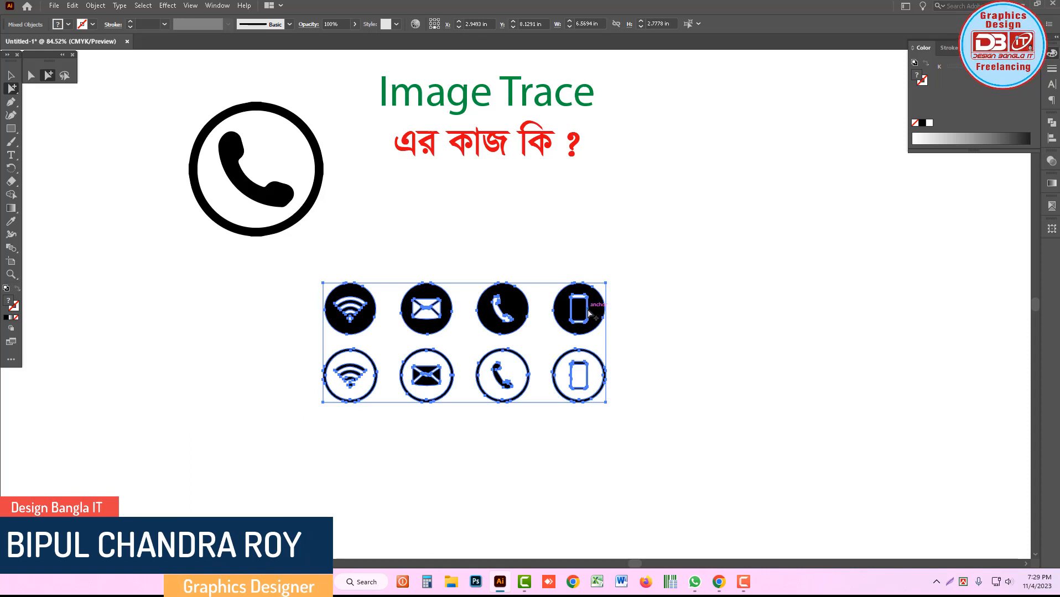
left_click_drag(585, 314, 609, 308)
left_click(719, 582)
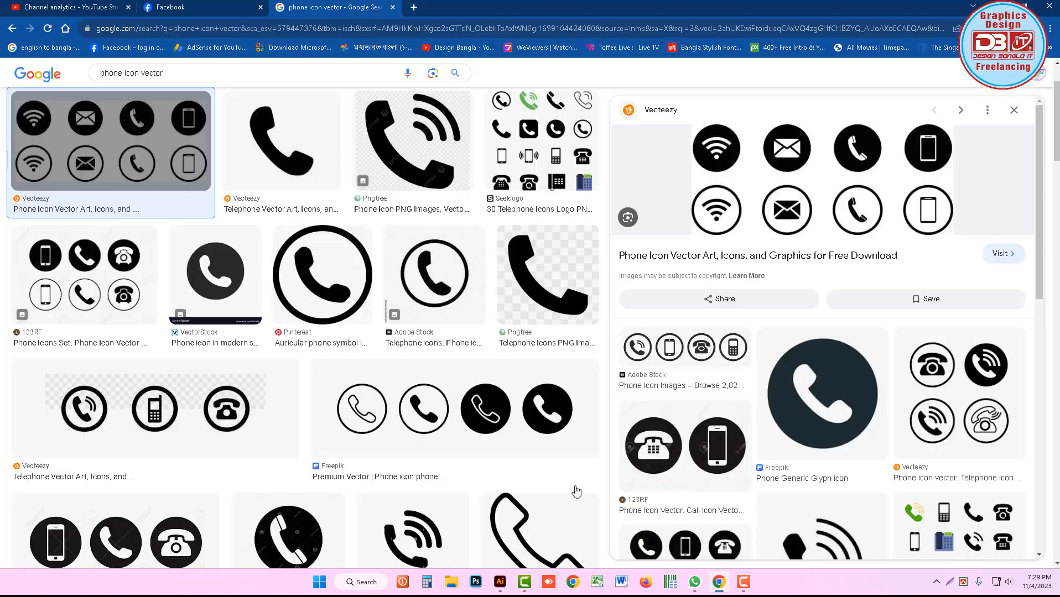
scroll(412, 344, "down", 10)
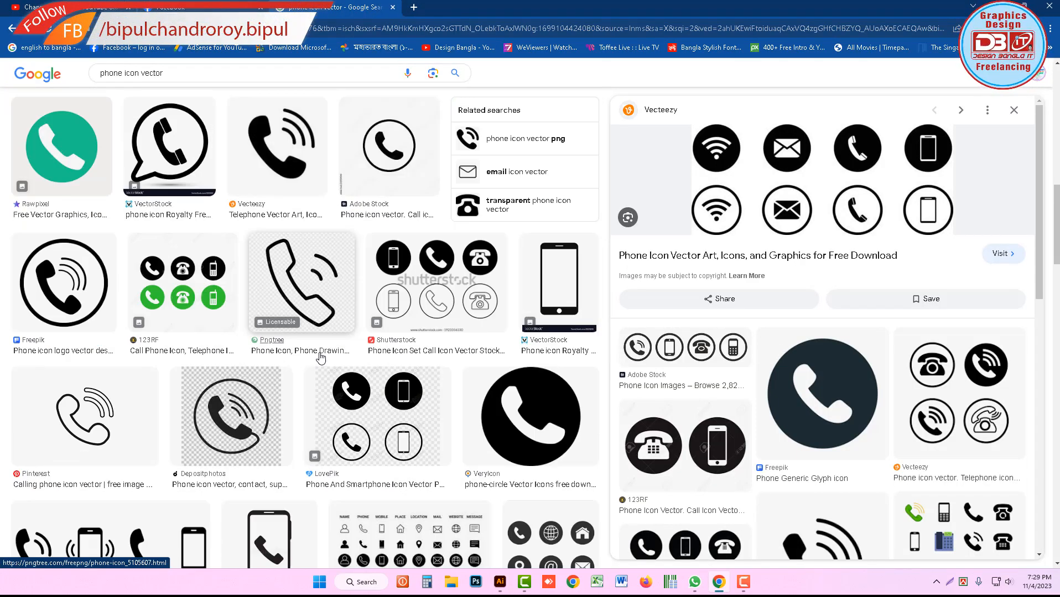
scroll(321, 358, "down", 4)
scroll(321, 358, "down", 4)
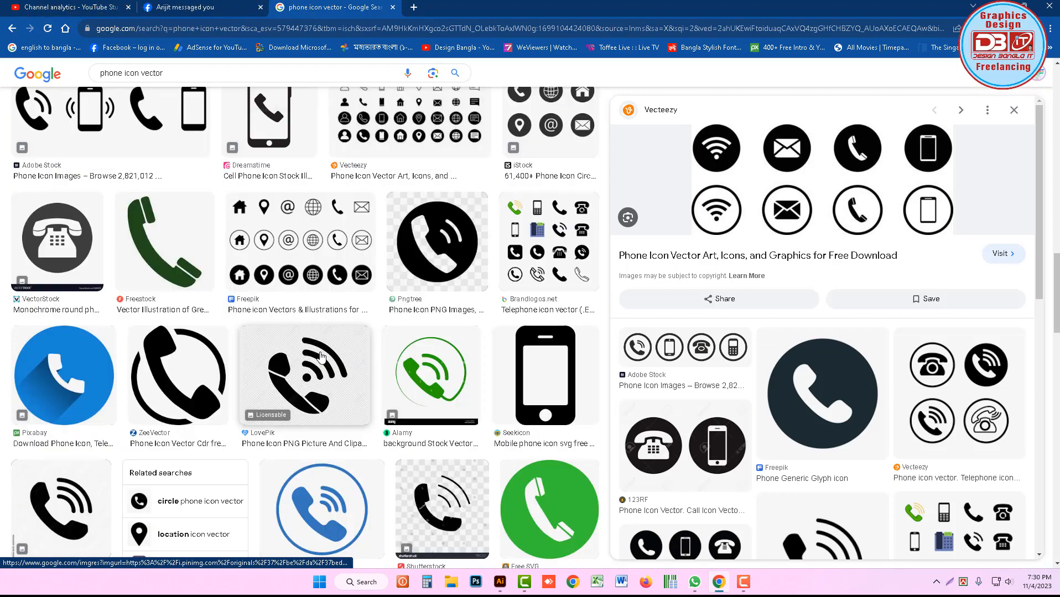
scroll(321, 356, "down", 5)
scroll(322, 358, "down", 3)
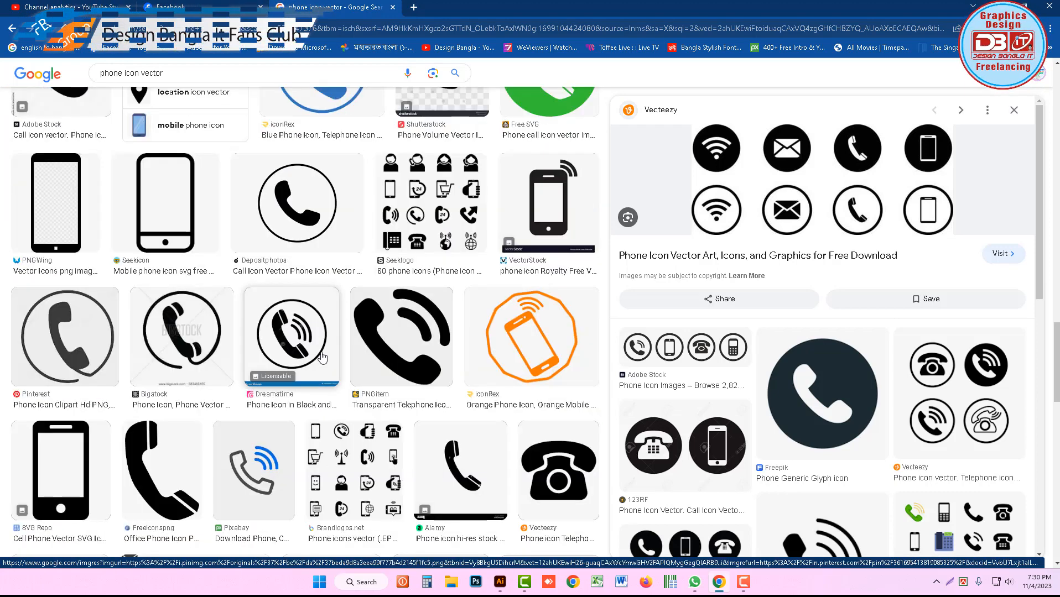
scroll(323, 358, "down", 6)
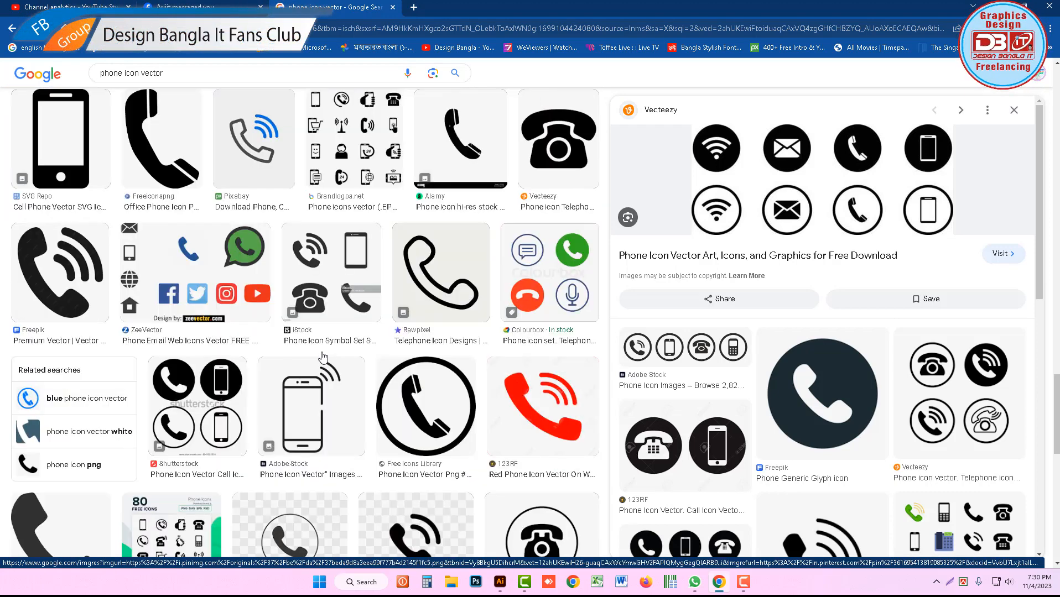
scroll(324, 356, "down", 8)
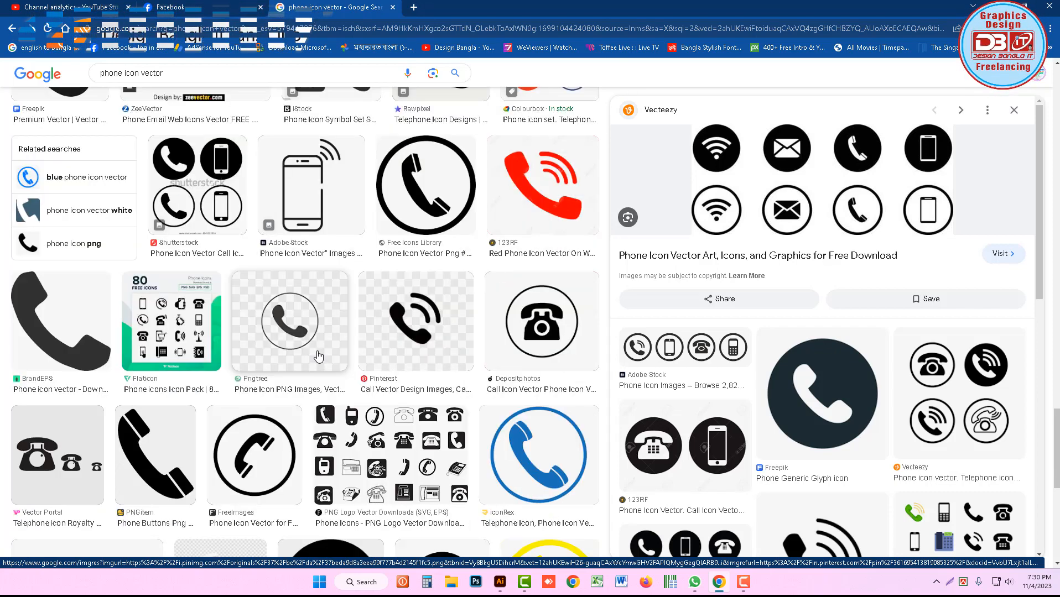
scroll(320, 355, "up", 7)
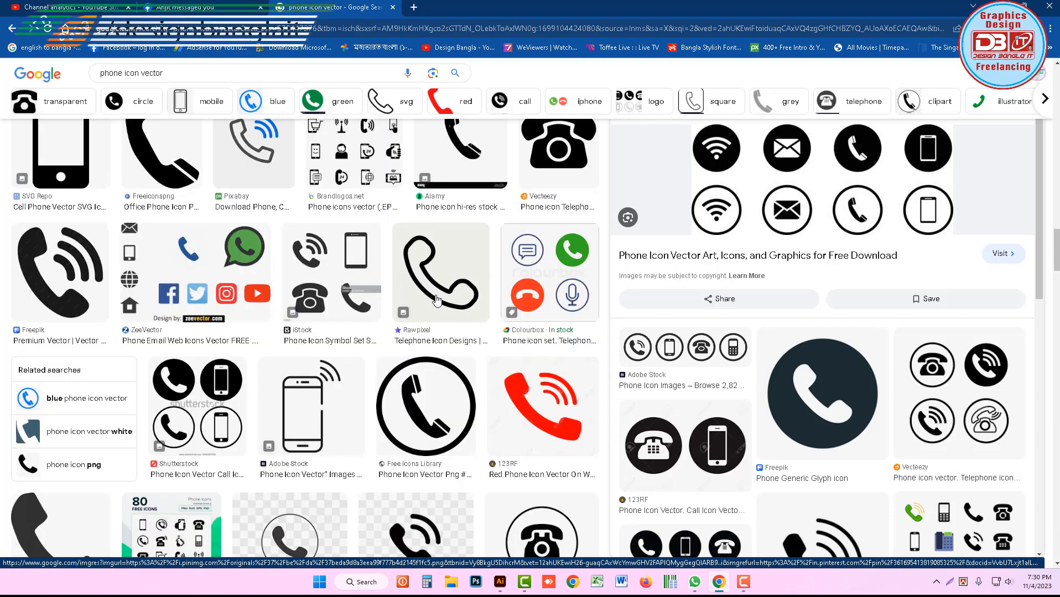
left_click(498, 586)
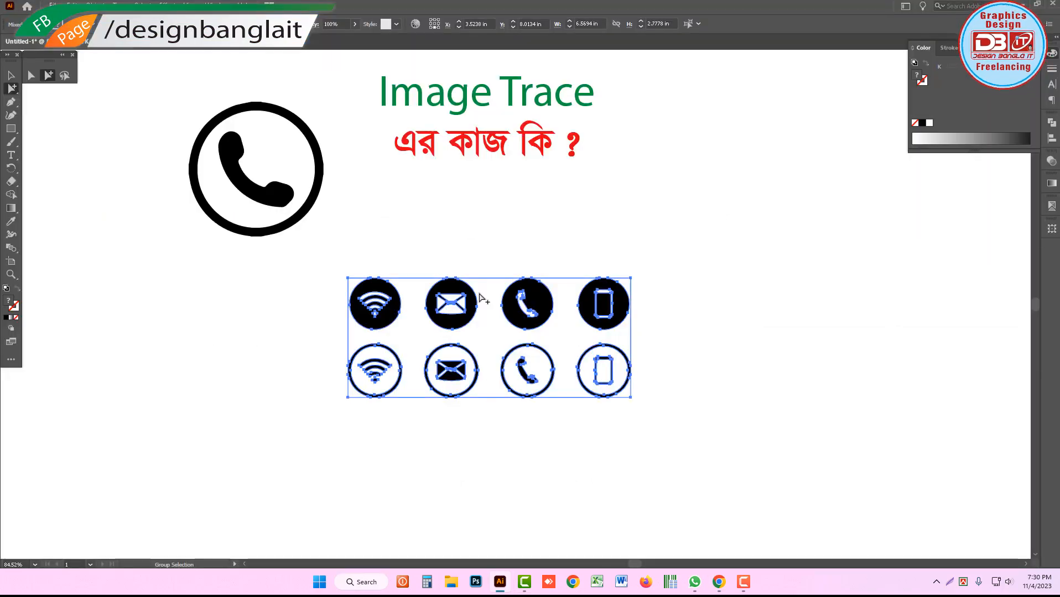
Go back to Chrome, highlight the word "phone" in the search query, and look through the related images.
left_click(714, 586)
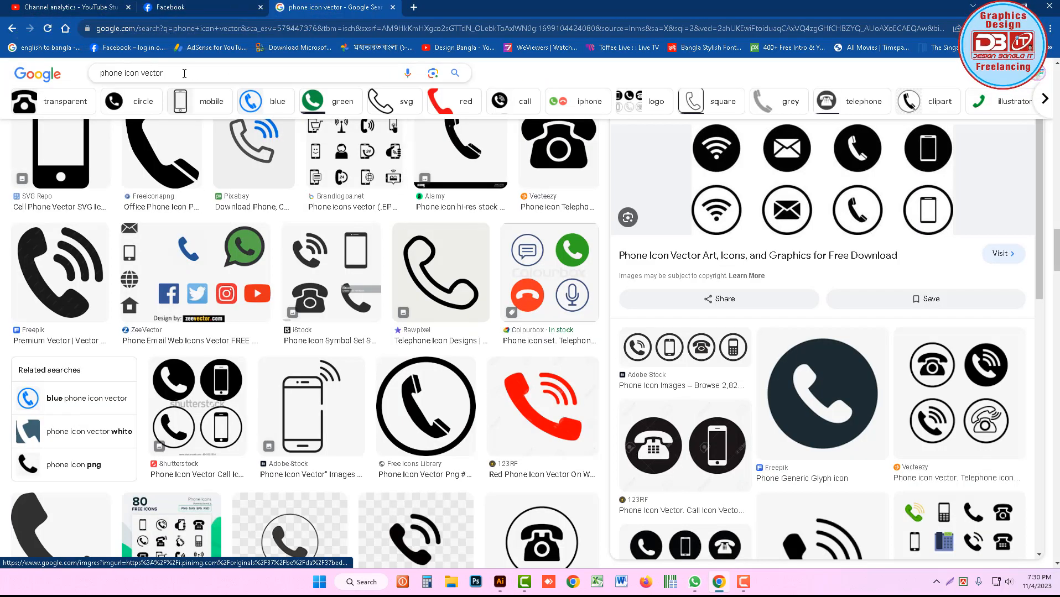
left_click(184, 73)
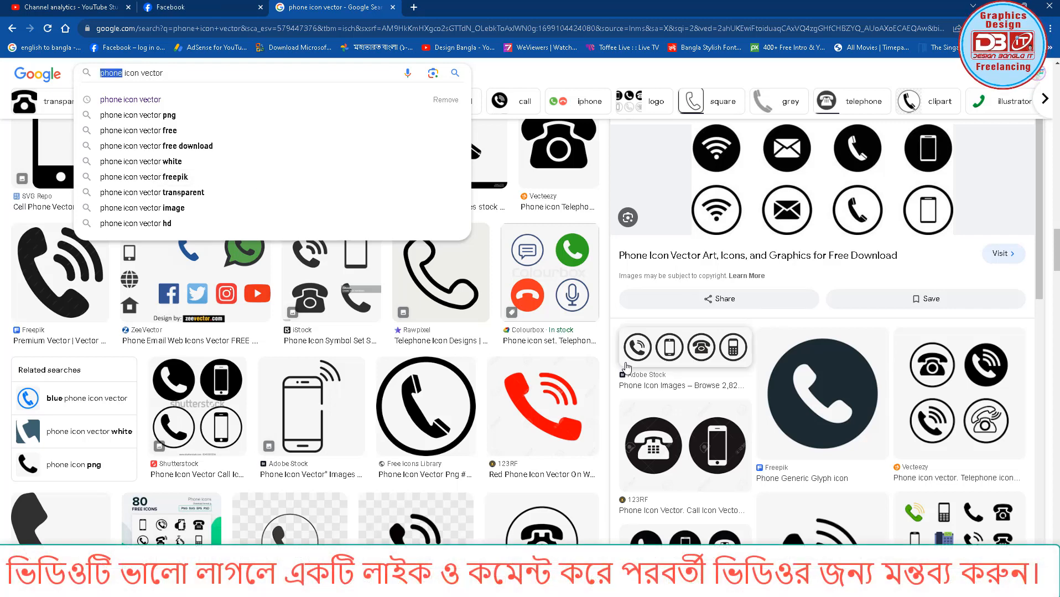
scroll(629, 367, "down", 5)
scroll(850, 414, "down", 5)
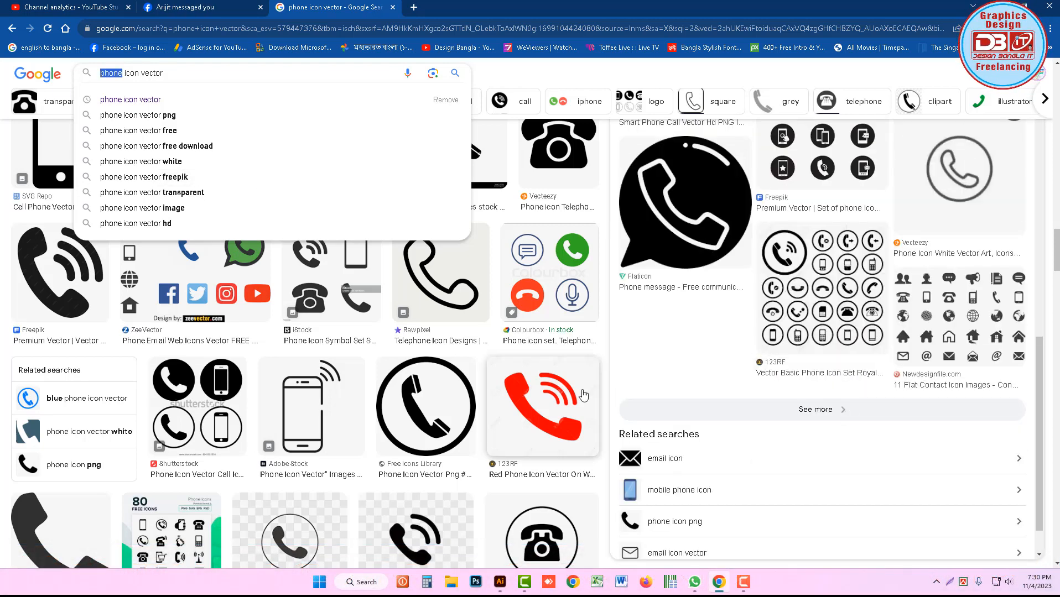
Find the red rotary desk telephone image from Freepik in the phone icon results, preview it and copy the image.
scroll(452, 377, "down", 5)
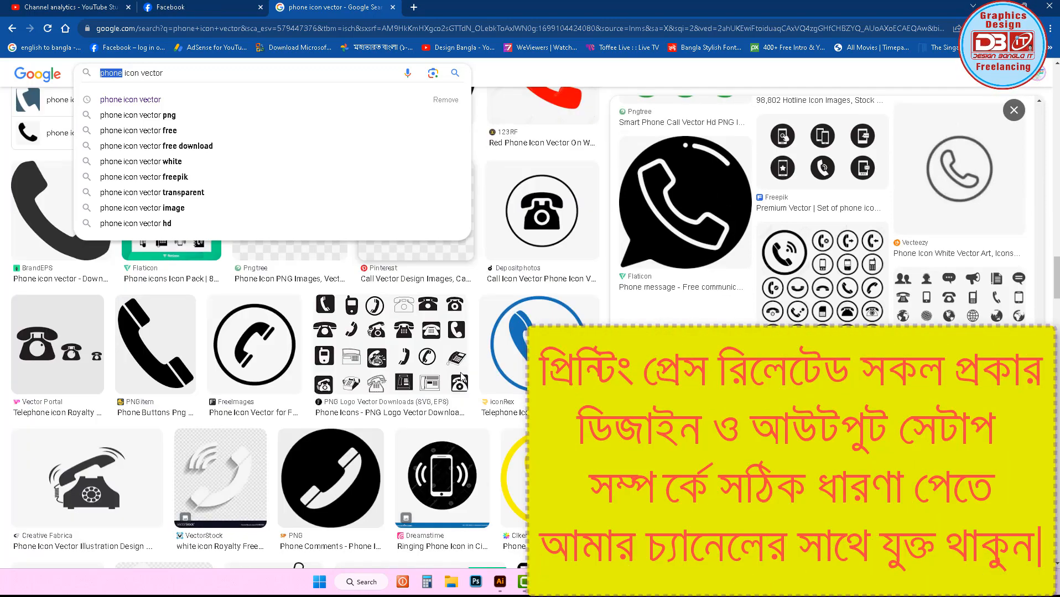
scroll(466, 377, "down", 4)
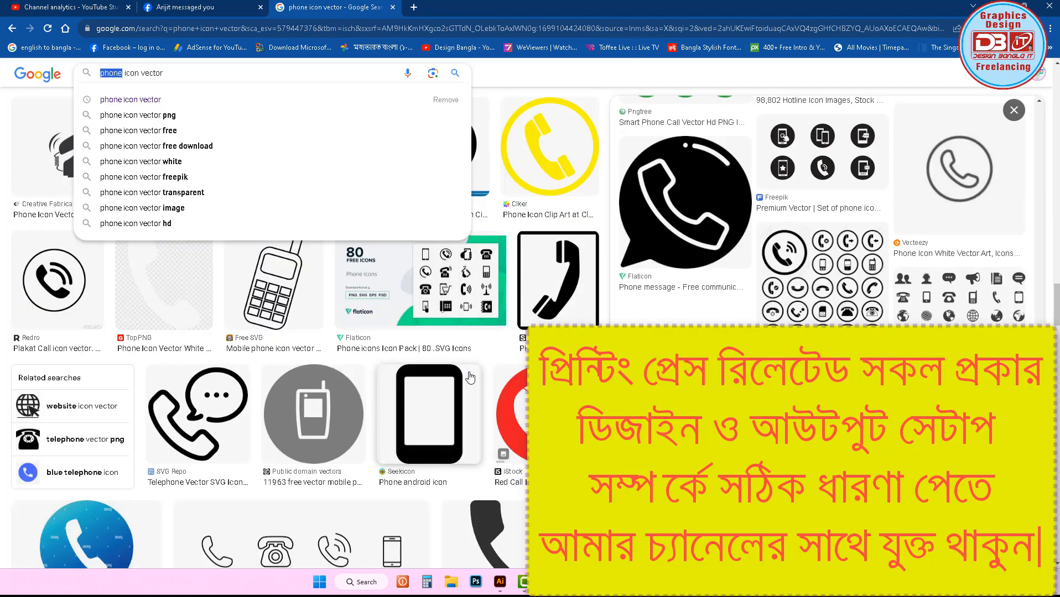
scroll(471, 377, "down", 4)
scroll(471, 377, "up", 4)
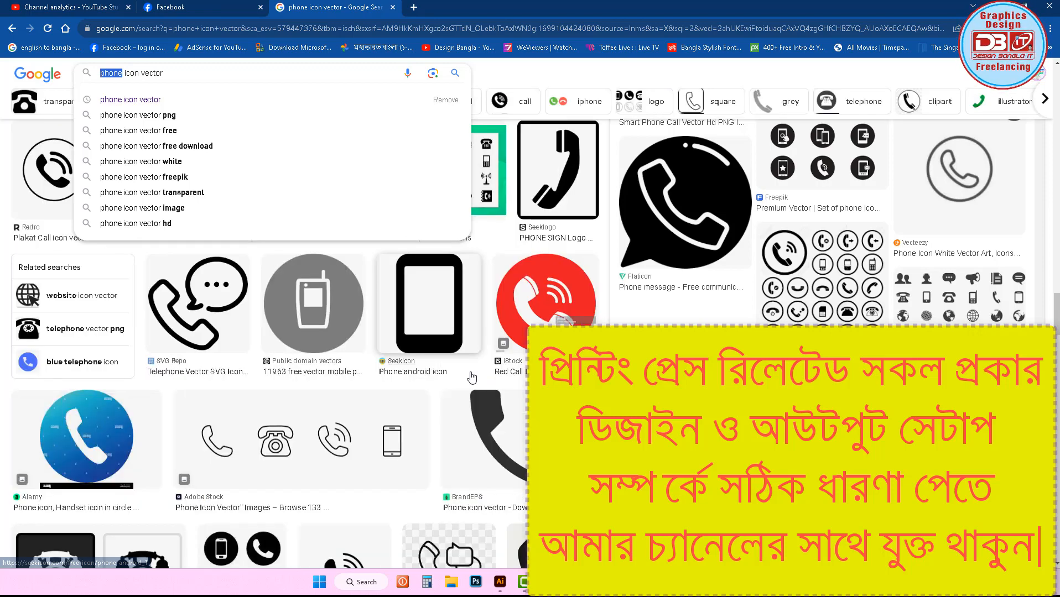
scroll(471, 377, "down", 6)
scroll(471, 377, "down", 2)
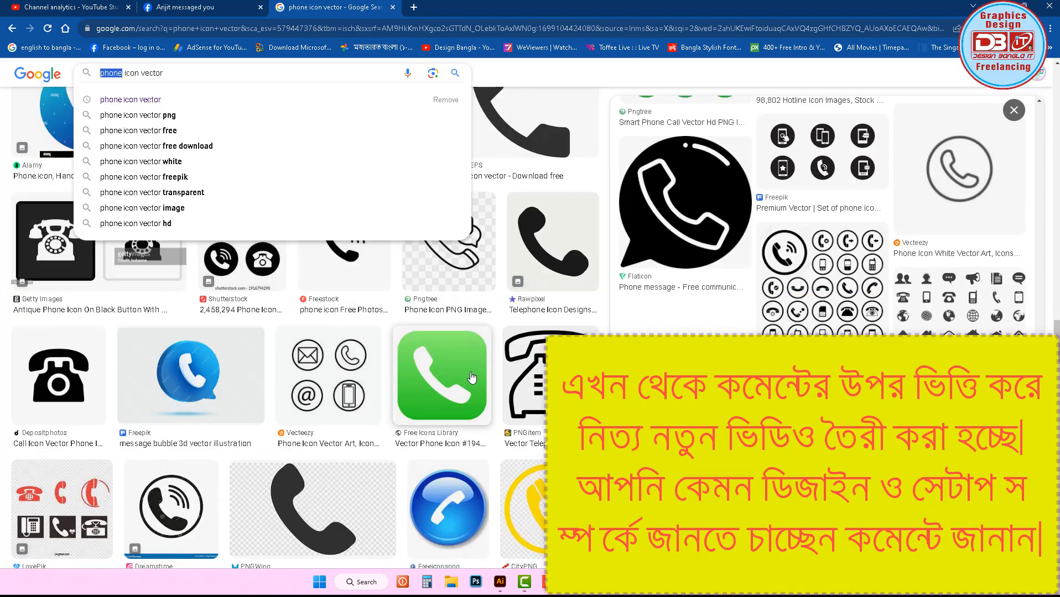
scroll(472, 377, "down", 4)
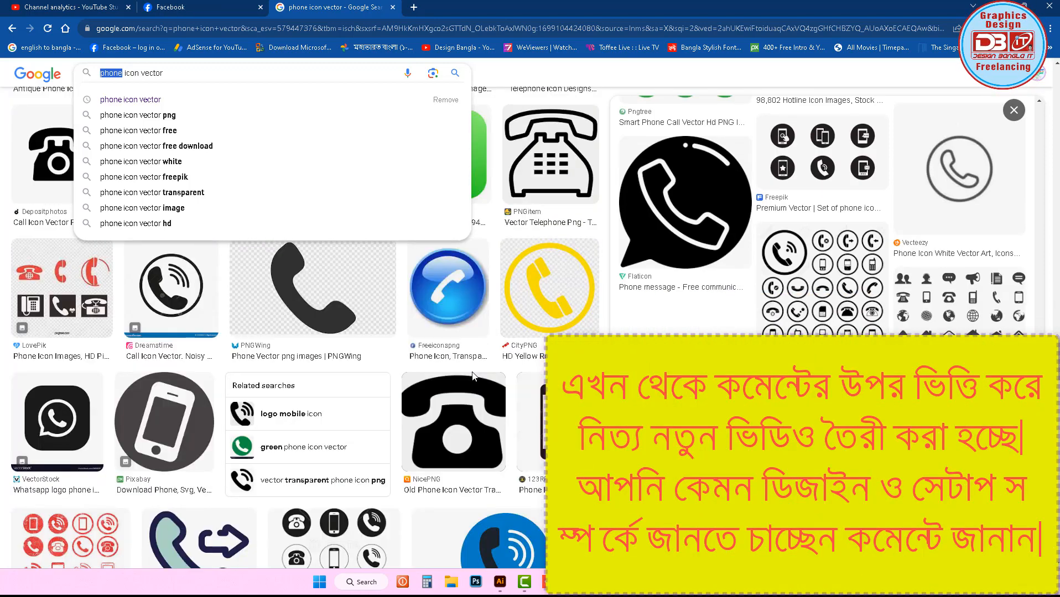
scroll(473, 377, "down", 4)
scroll(473, 377, "down", 2)
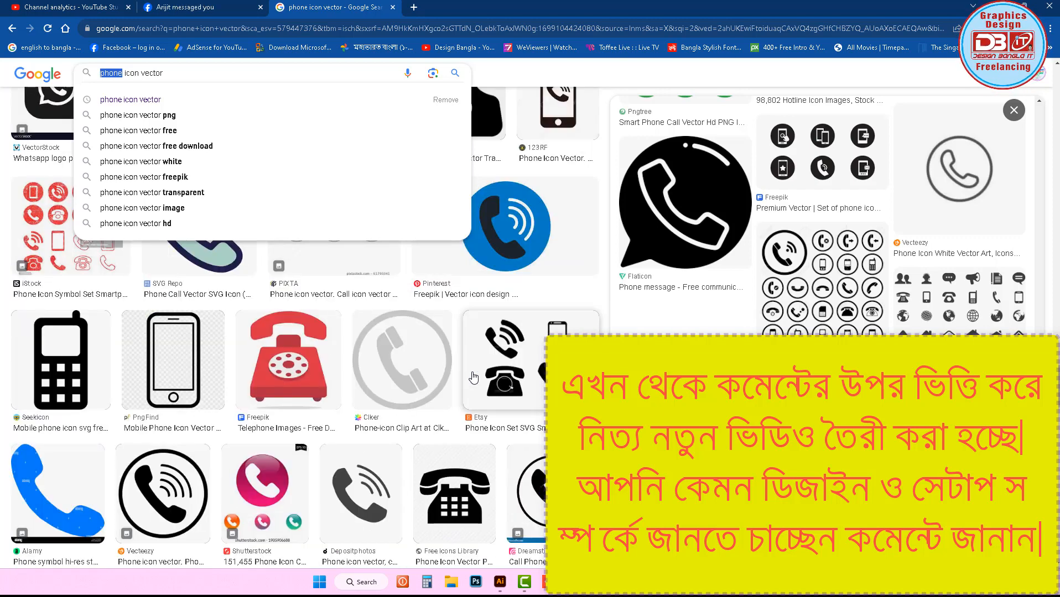
left_click(278, 350)
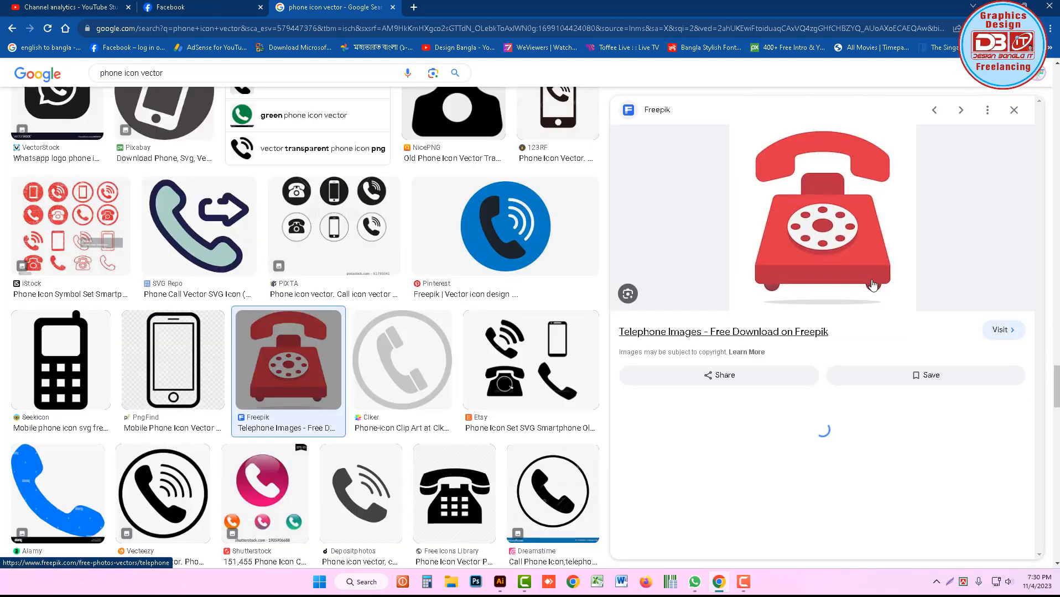
right_click(811, 213)
left_click(838, 348)
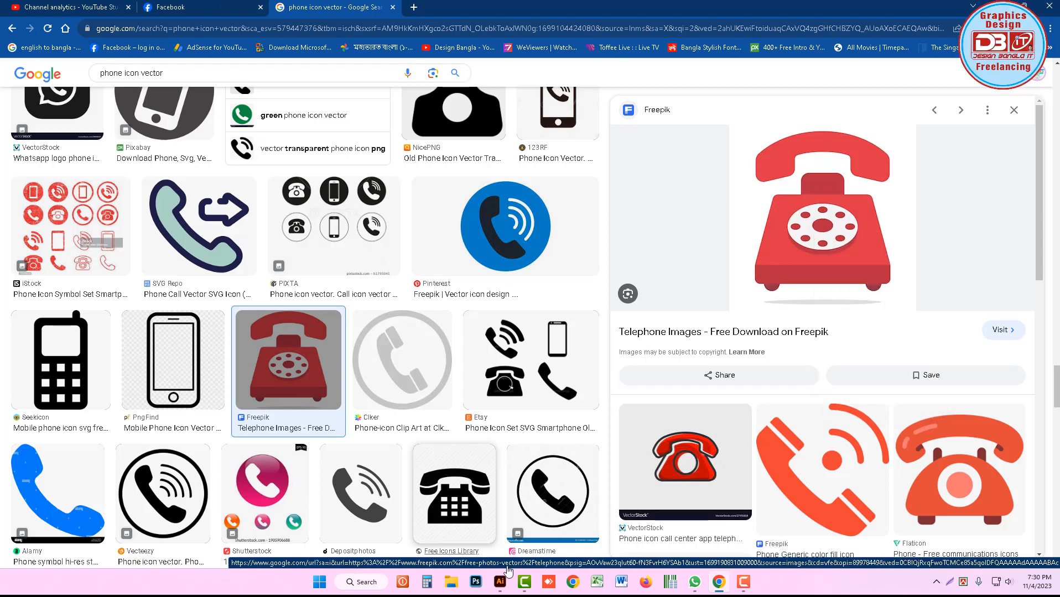
Switch to Illustrator and move the eight traced icons up and to the right, beside the Image Trace title.
left_click(500, 582)
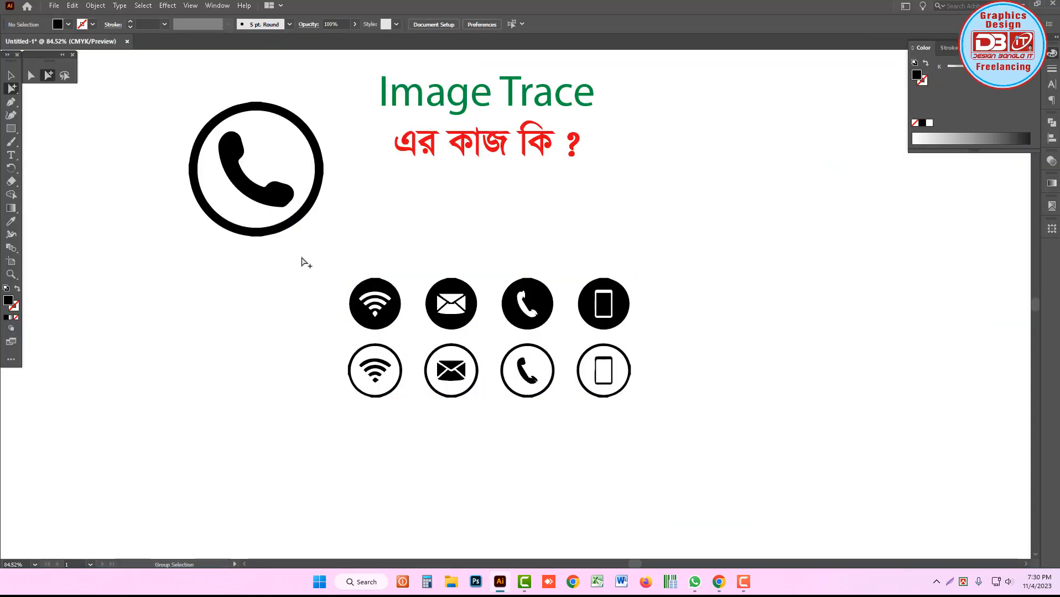
left_click_drag(792, 471, 793, 472)
left_click_drag(531, 313, 841, 157)
left_click(517, 339)
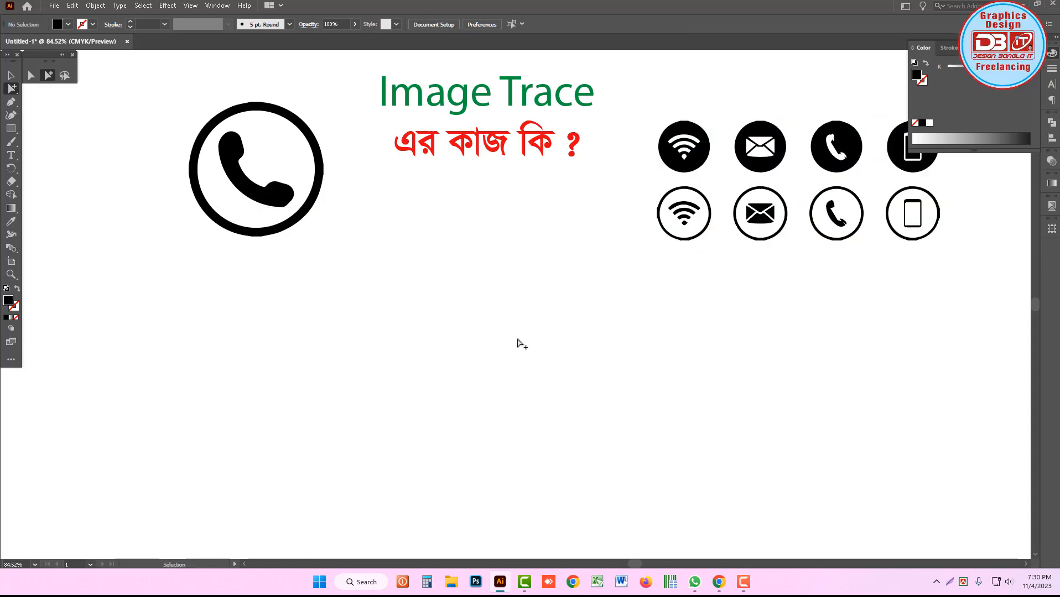
Paste the red telephone image and place it in the empty space below the title.
key("ctrl+v")
left_click_drag(526, 312, 502, 360)
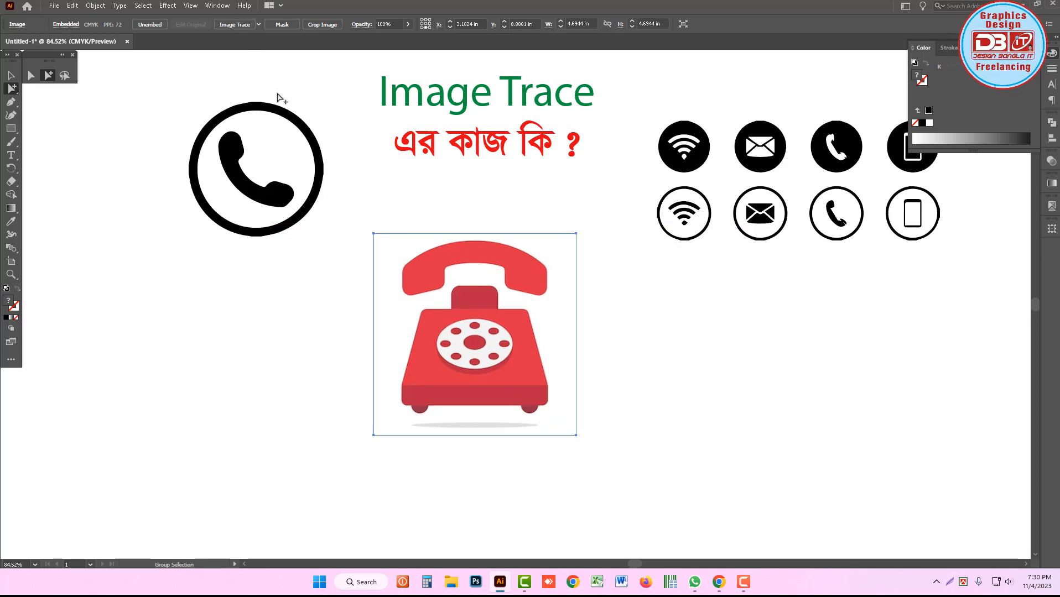
Undo a trial Image Trace of the red telephone and convert the image to grayscale.
left_click(240, 25)
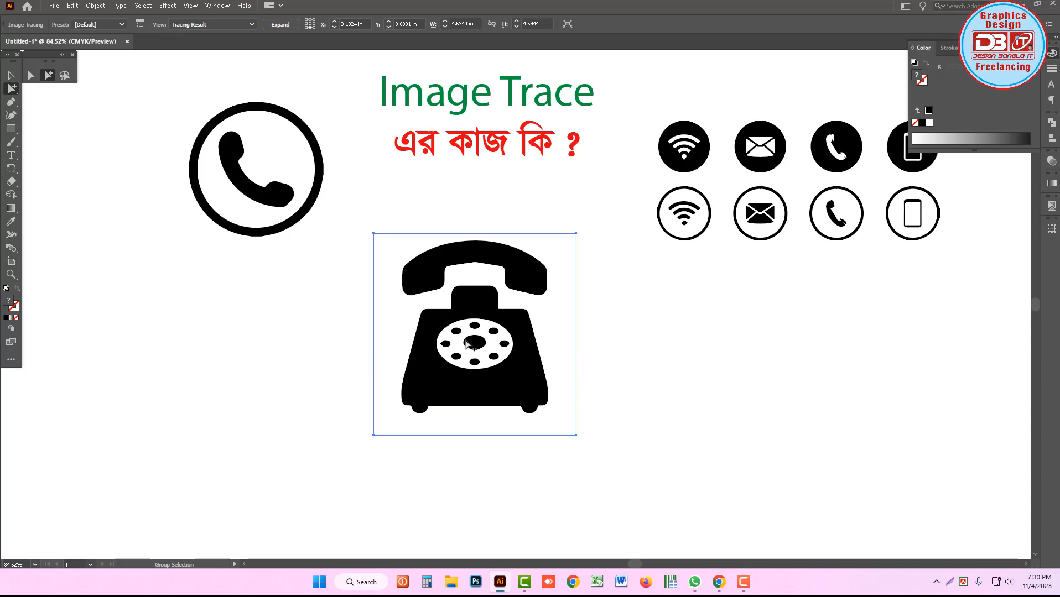
key("ctrl+z")
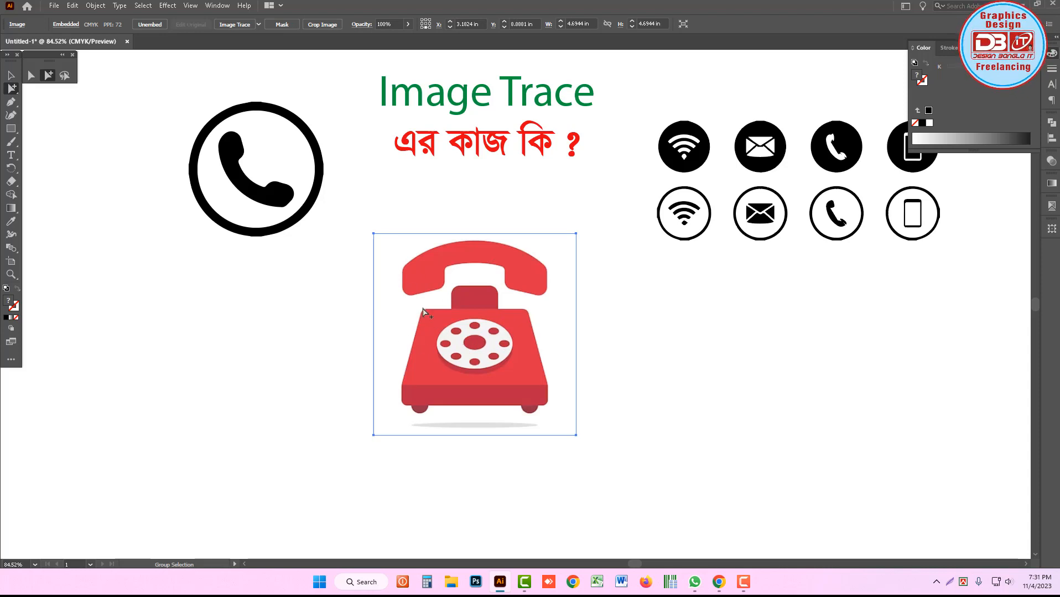
left_click(72, 6)
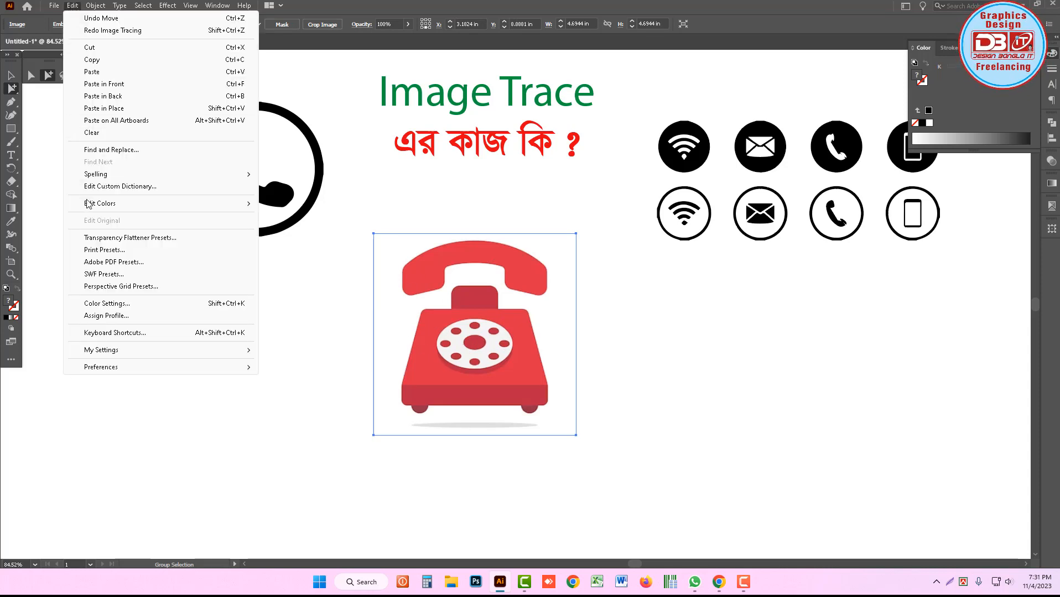
mouse_move(221, 203)
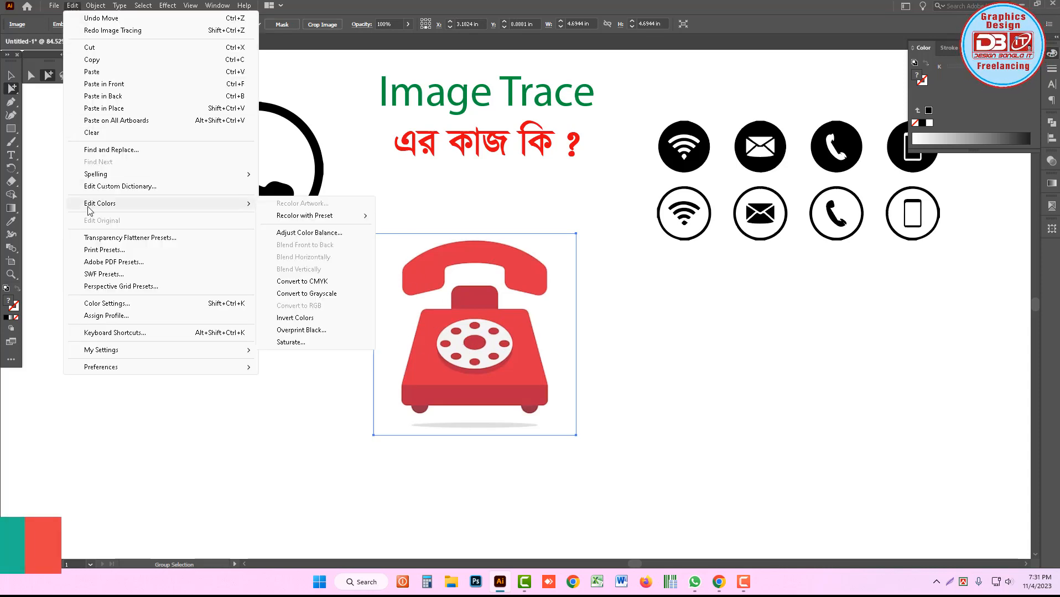
left_click(307, 294)
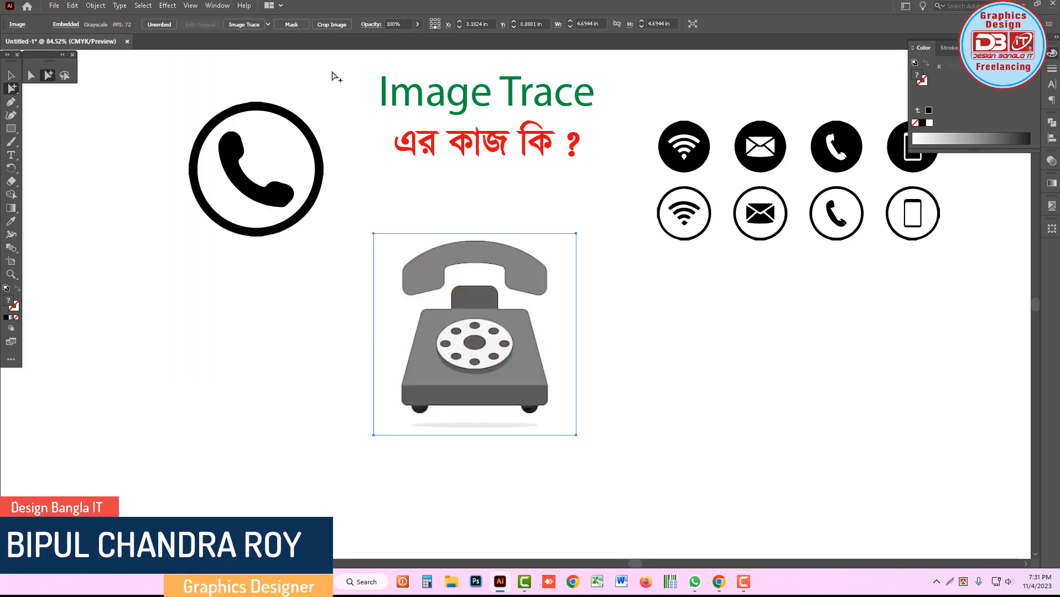
Trace the grayscale telephone with the default preset, and expand and ungroup the tracing.
left_click(252, 27)
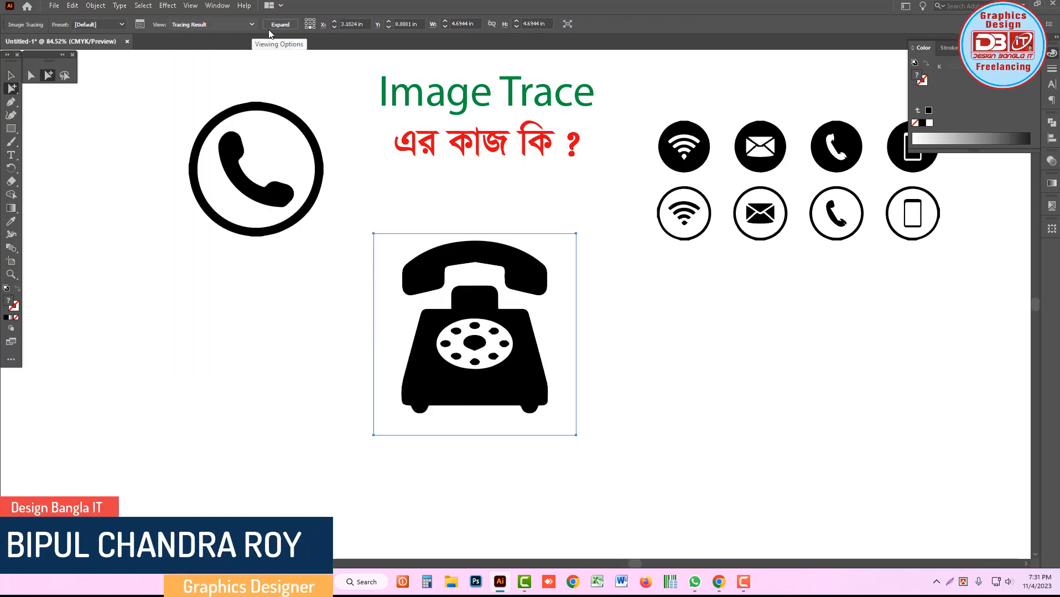
left_click(280, 25)
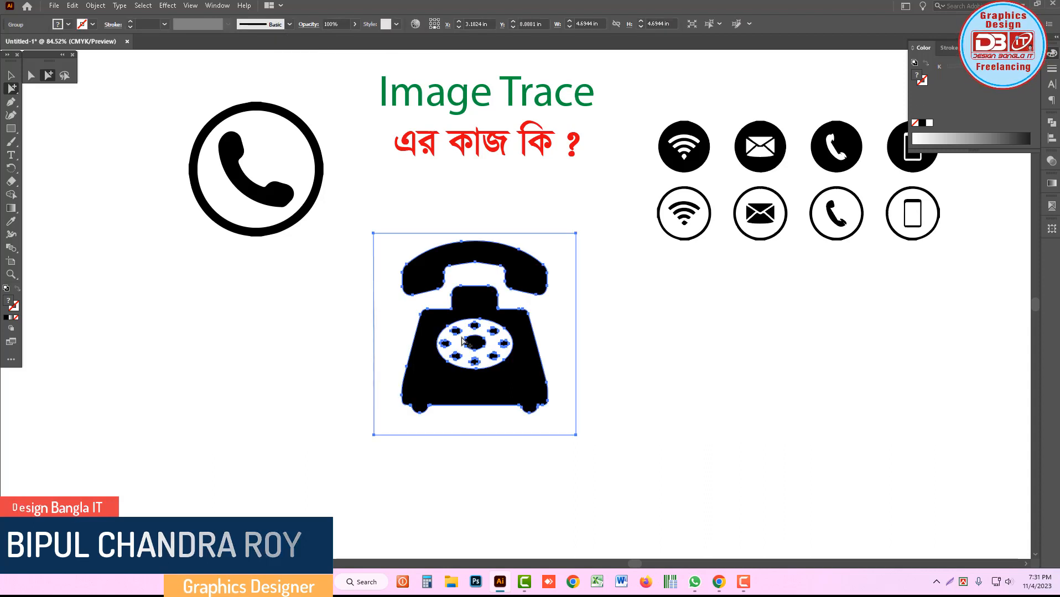
right_click(422, 294)
left_click(450, 391)
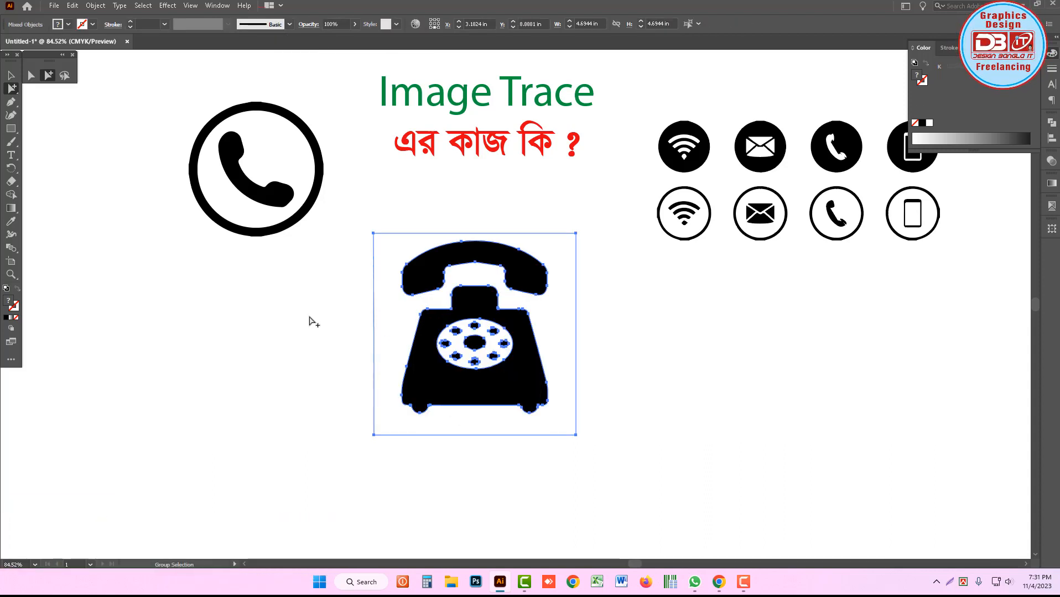
Delete the white background shape around the traced telephone.
left_click(309, 319)
left_click(393, 335)
key("Delete")
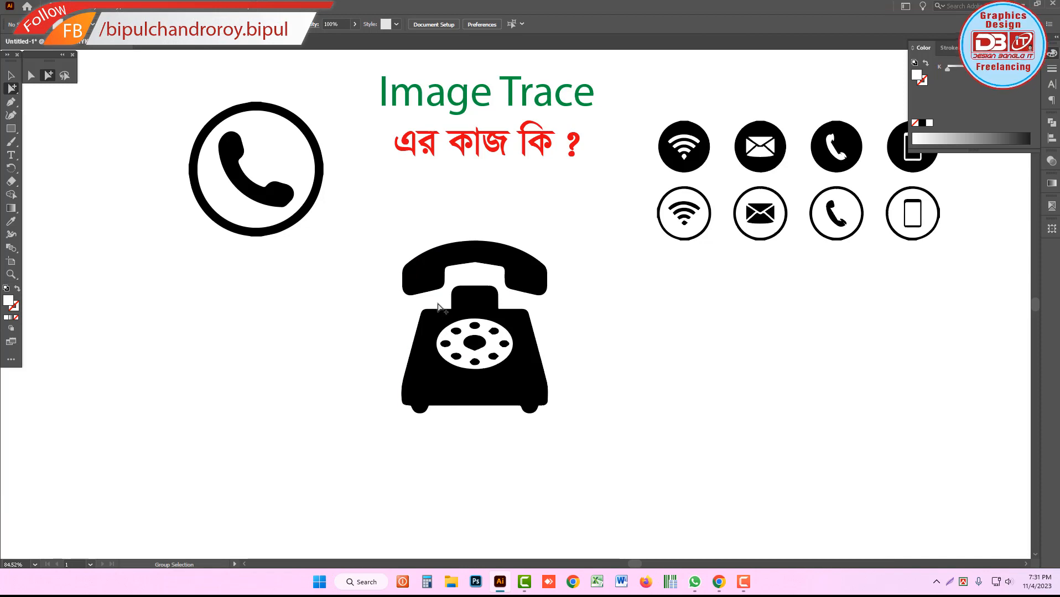
Return to Chrome and look further down the phone icon vector results for another image to trace.
left_click(718, 582)
scroll(560, 419, "down", 4)
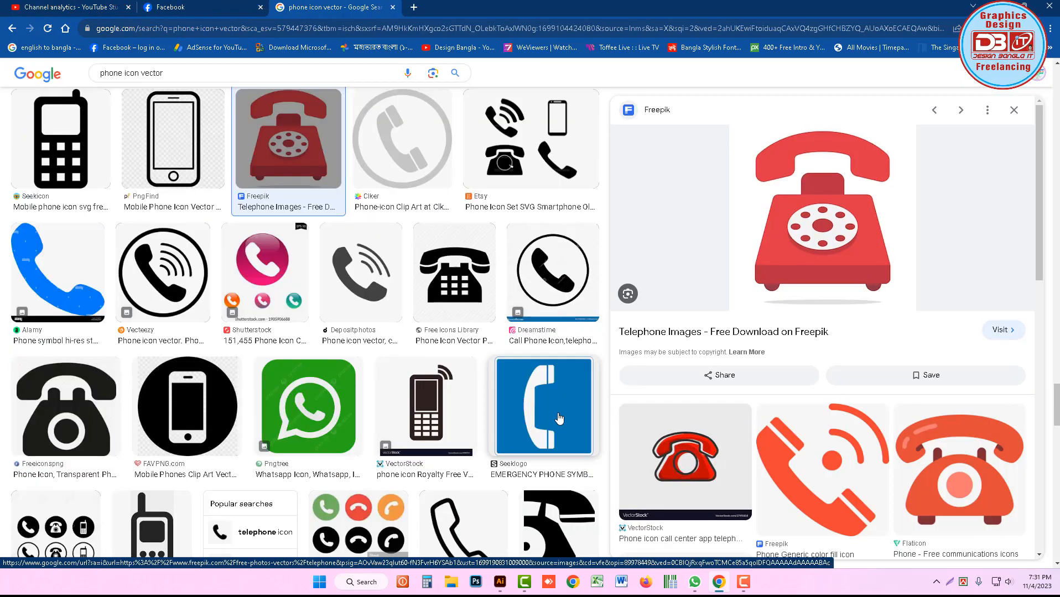
scroll(557, 418, "down", 4)
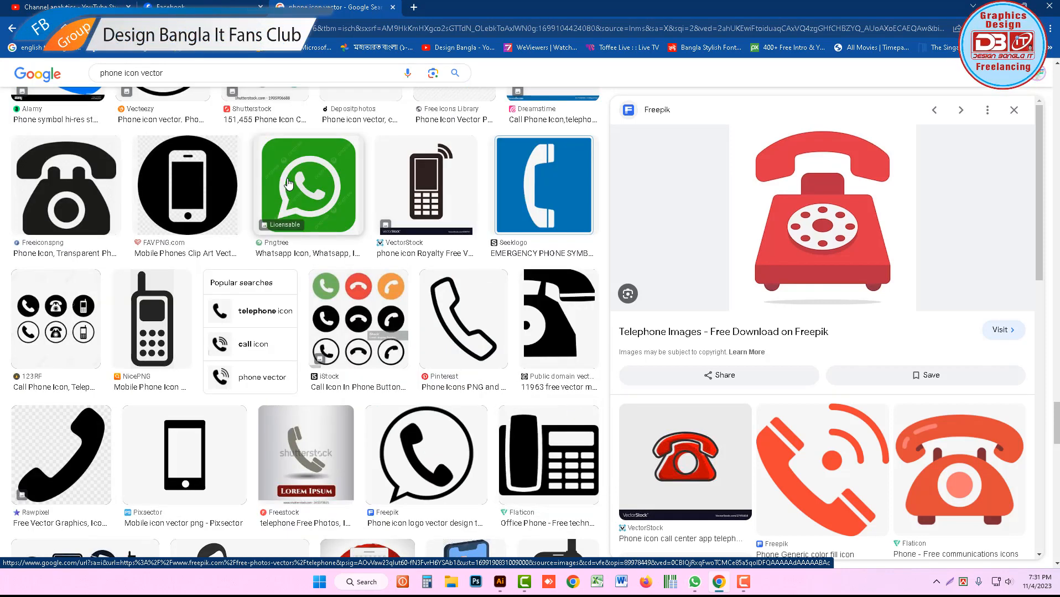
scroll(511, 214, "down", 6)
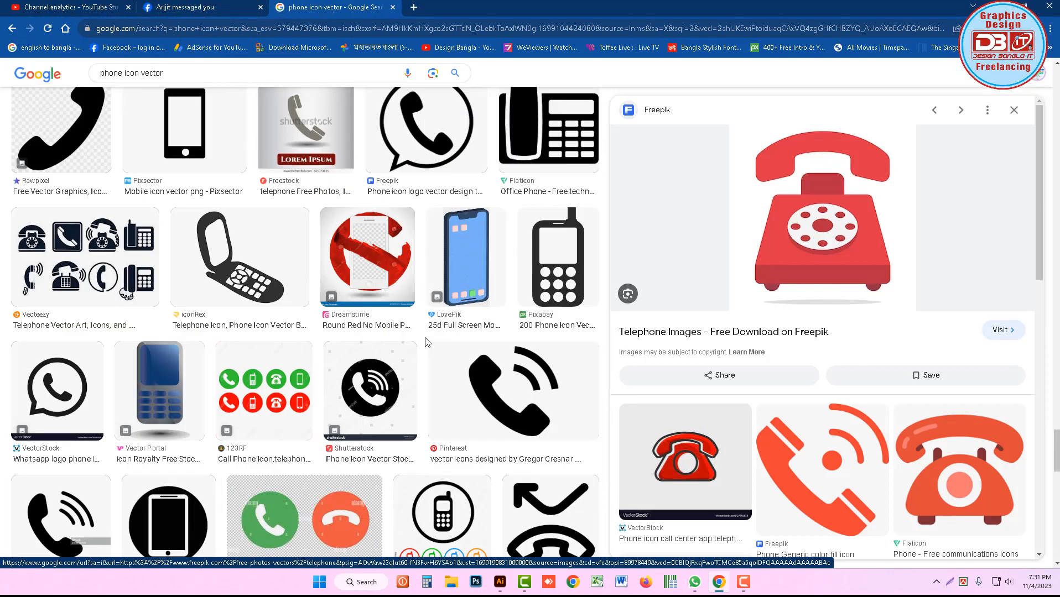
scroll(427, 344, "down", 4)
scroll(431, 376, "down", 4)
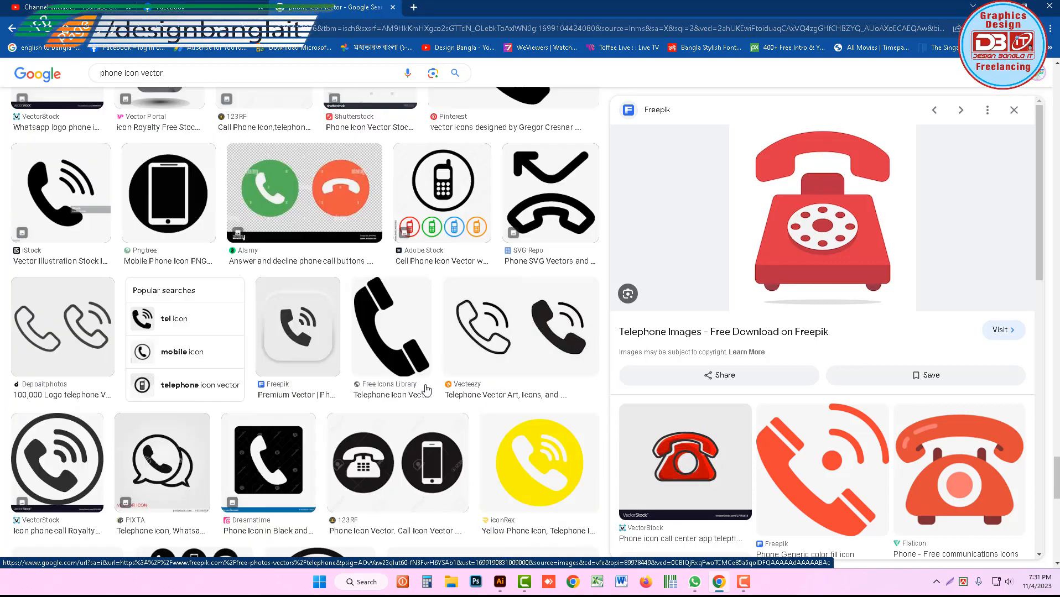
scroll(431, 390, "down", 5)
scroll(432, 389, "down", 8)
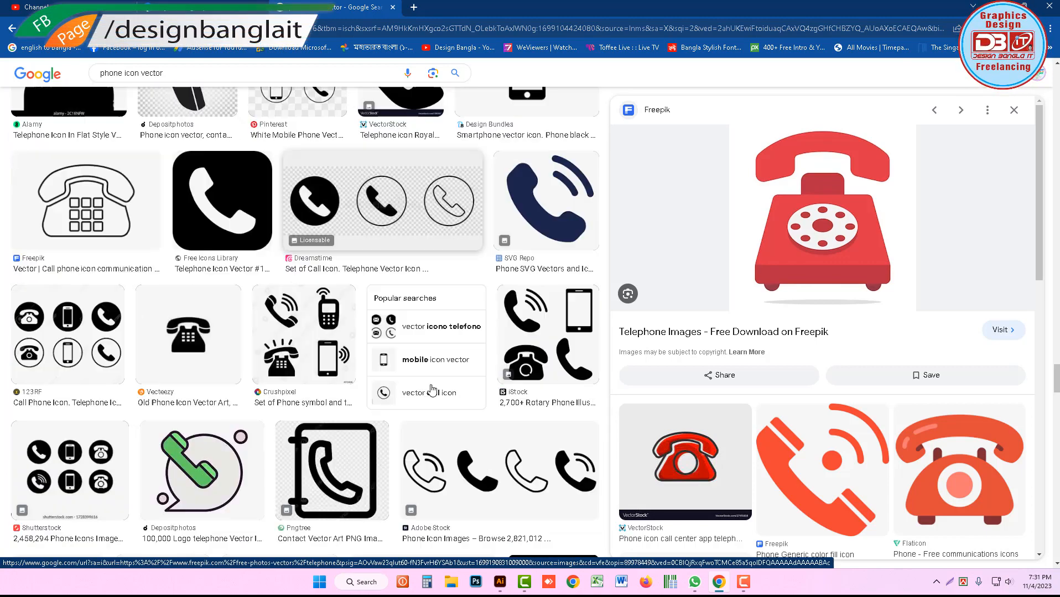
scroll(432, 390, "down", 3)
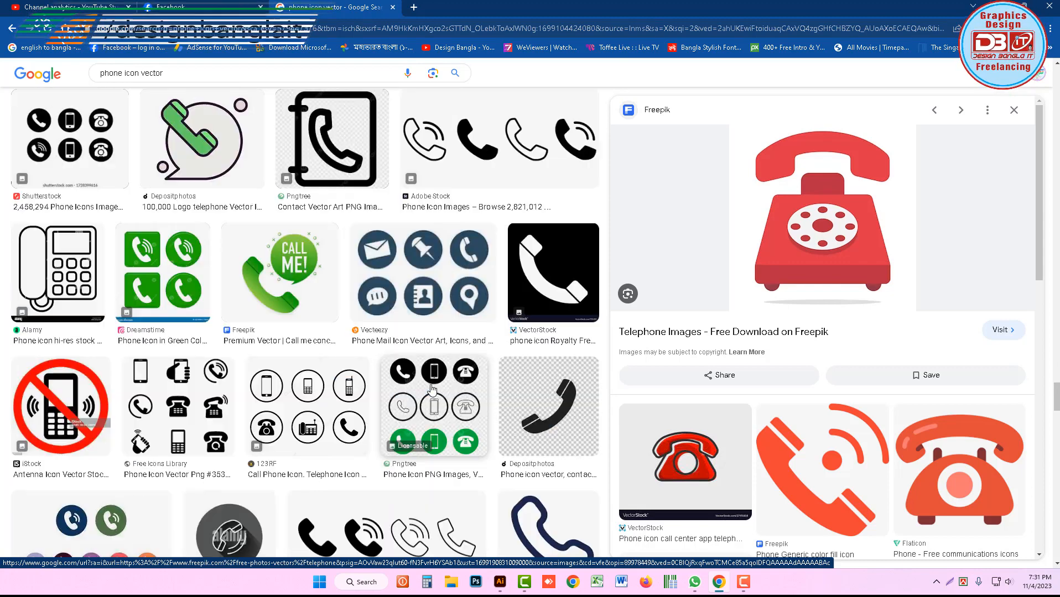
scroll(432, 389, "down", 2)
scroll(432, 391, "down", 4)
scroll(432, 390, "down", 6)
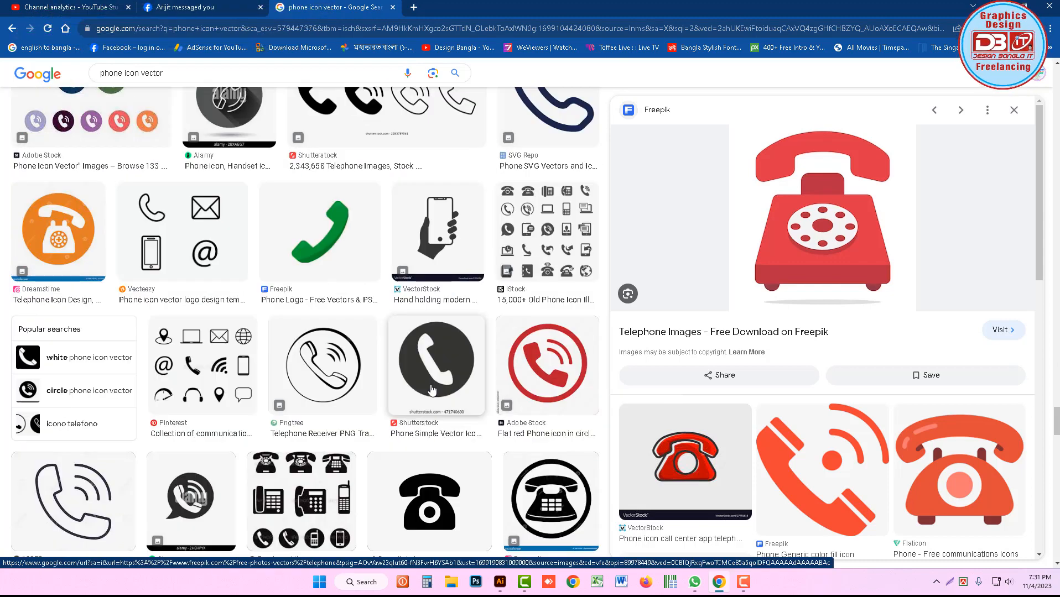
scroll(432, 390, "down", 3)
scroll(433, 389, "down", 4)
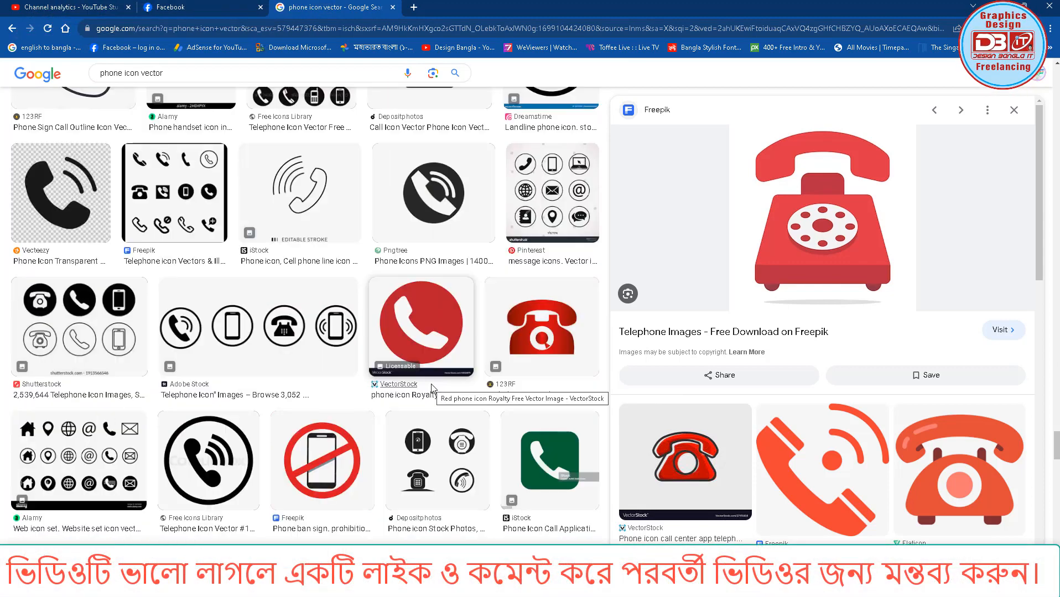
scroll(432, 390, "down", 9)
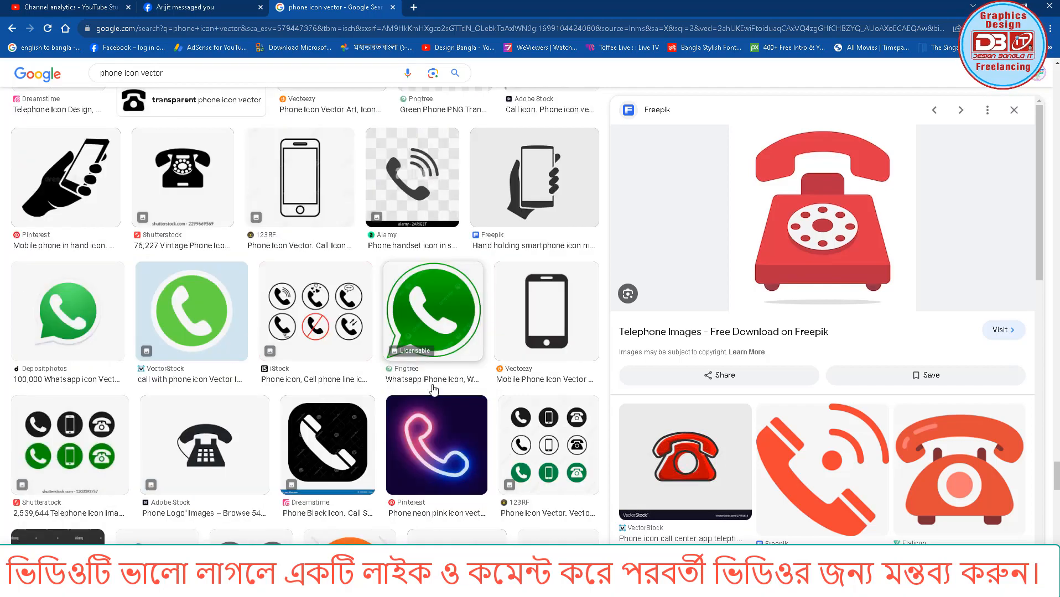
scroll(434, 391, "down", 4)
scroll(434, 390, "down", 6)
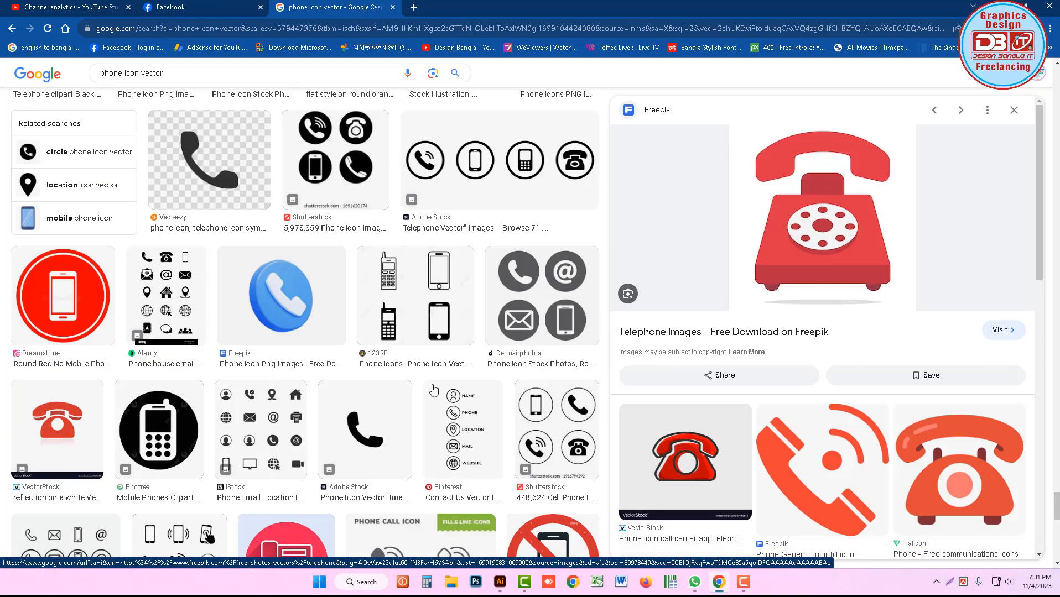
scroll(433, 390, "down", 4)
scroll(434, 390, "down", 4)
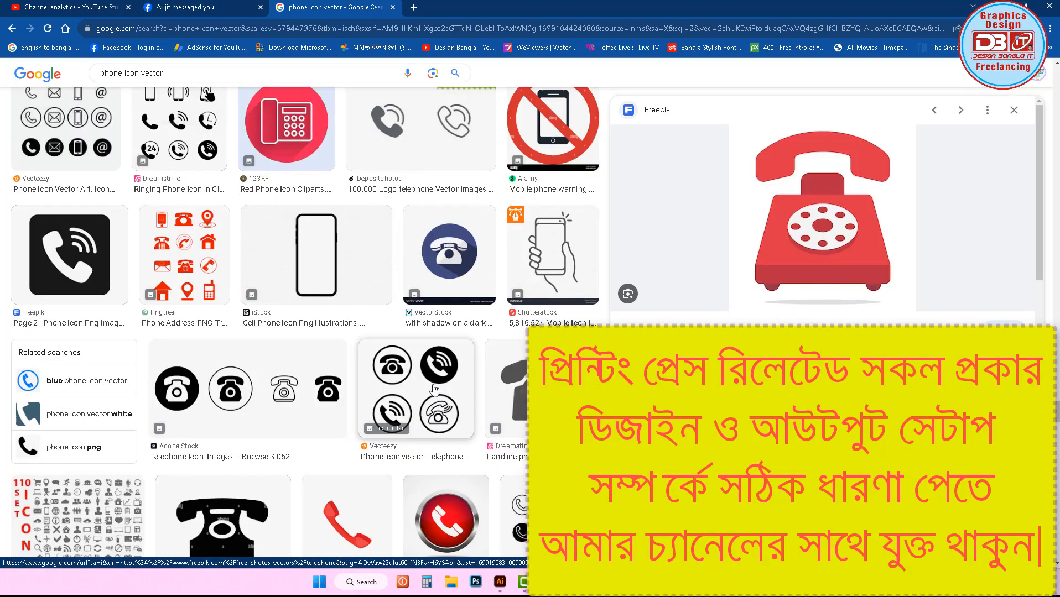
scroll(434, 390, "down", 4)
scroll(824, 360, "down", 6)
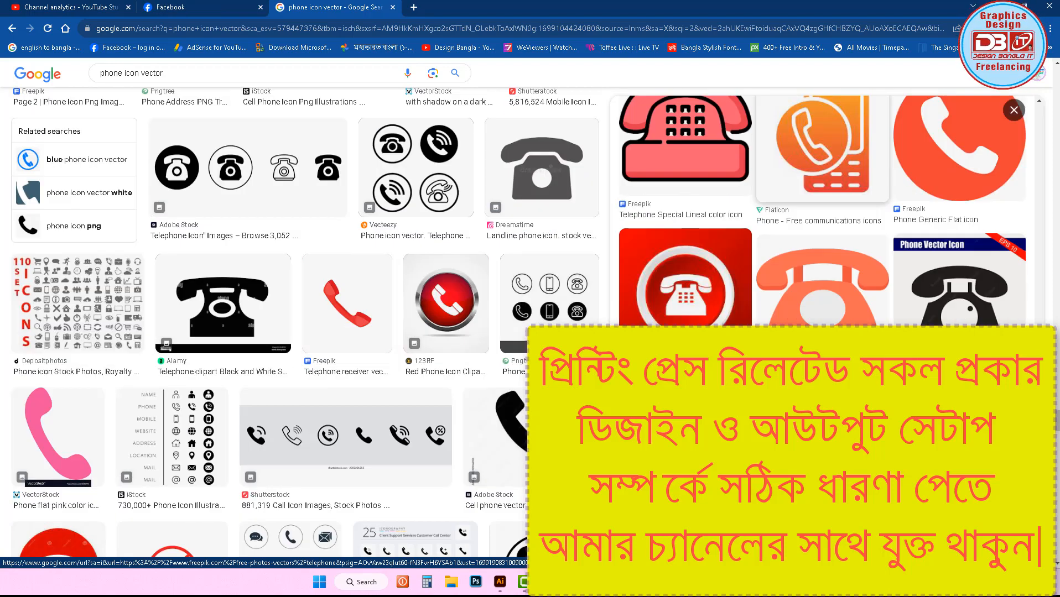
scroll(350, 408, "down", 8)
scroll(350, 408, "down", 10)
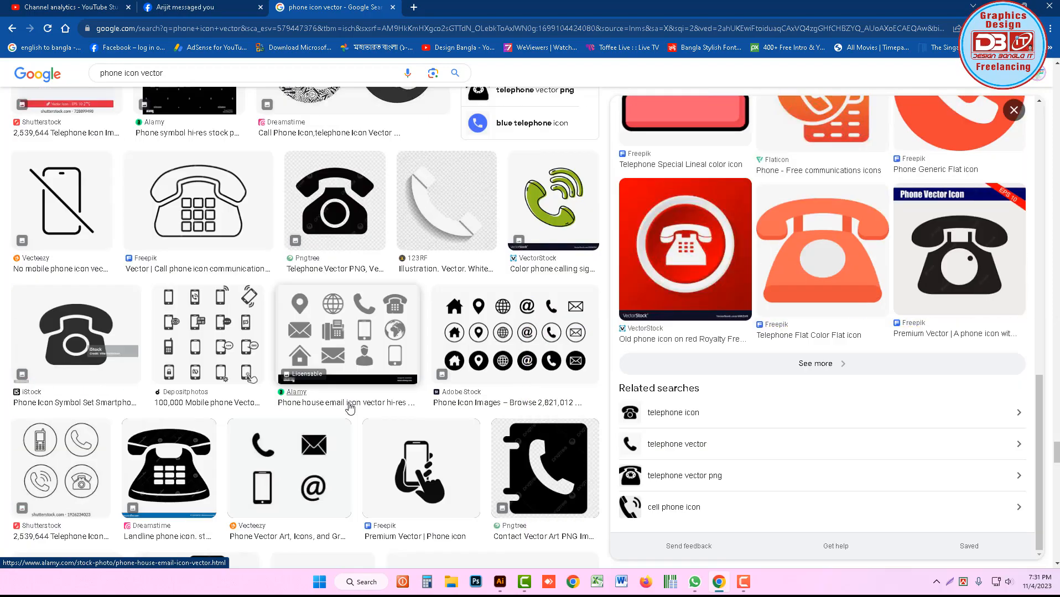
Copy the round blue telephone button image with the metallic rim from Depositphotos in the results.
scroll(350, 408, "down", 4)
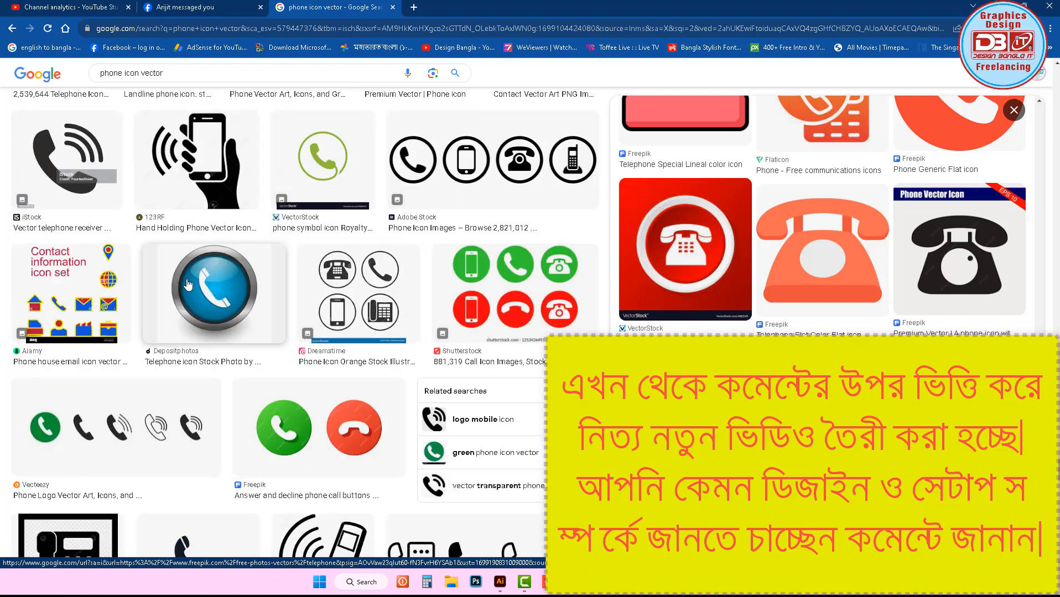
right_click(208, 283)
left_click(249, 408)
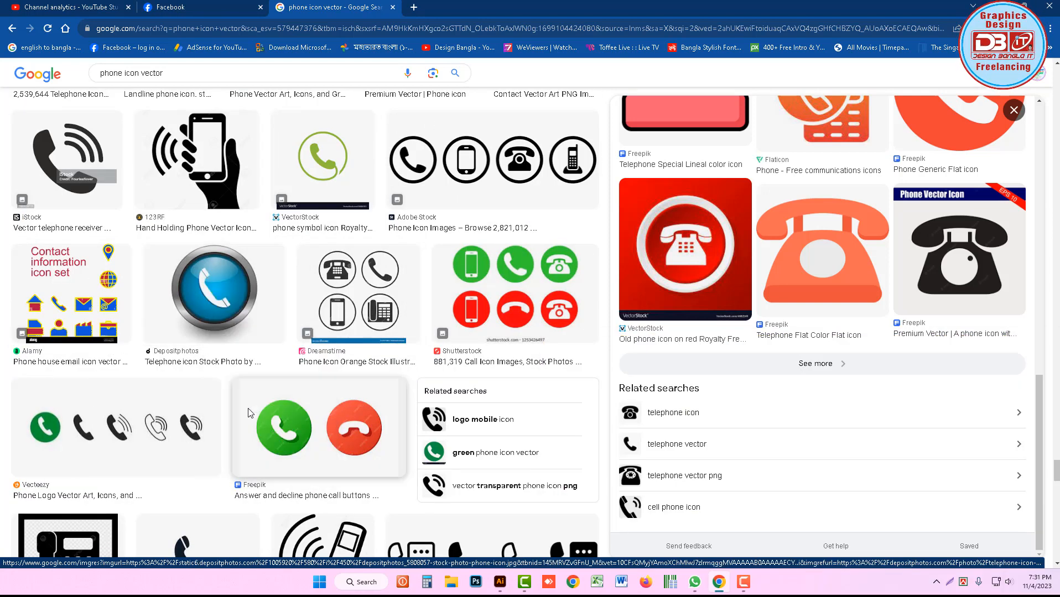
Switch to Illustrator, move the traced telephone below the circled phone icon, and paste the copied blue phone button beside it.
left_click(500, 582)
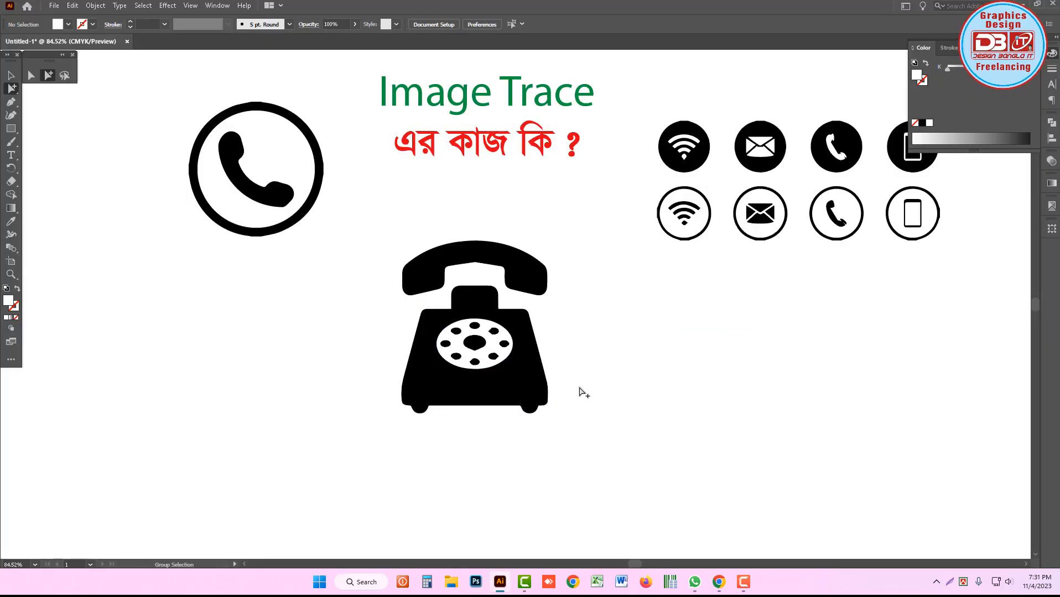
left_click_drag(515, 380, 223, 408)
left_click(525, 379)
key("ctrl+v")
left_click_drag(522, 325, 460, 354)
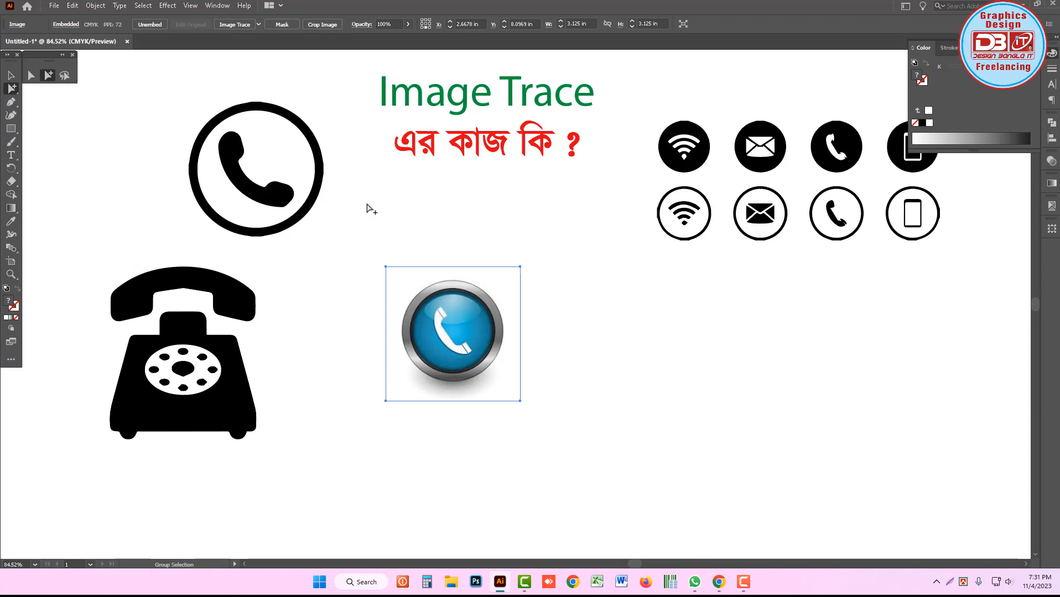
Convert the pasted blue phone button image to grayscale.
left_click(72, 6)
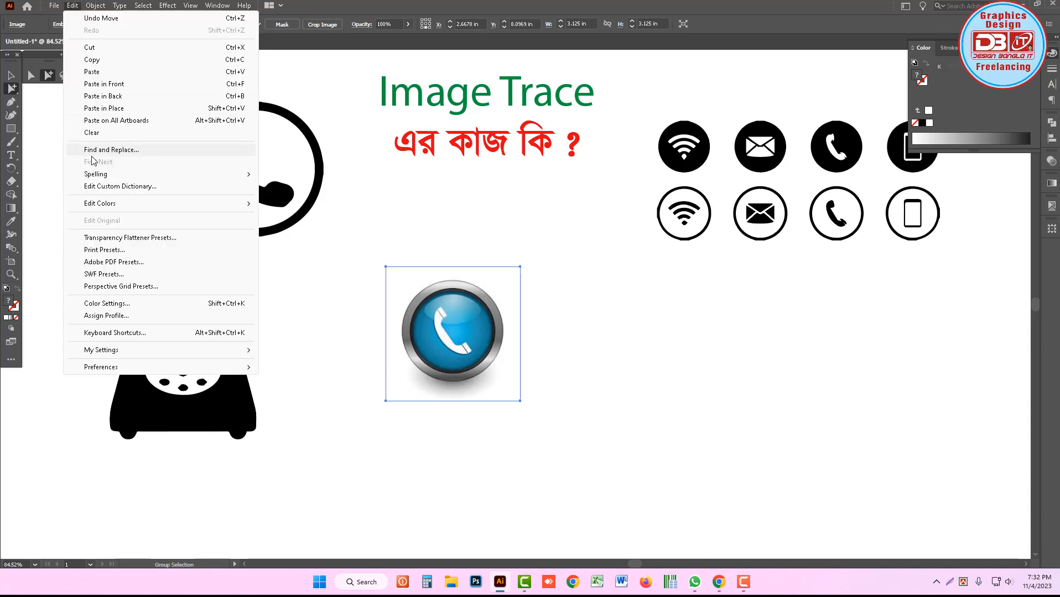
mouse_move(243, 204)
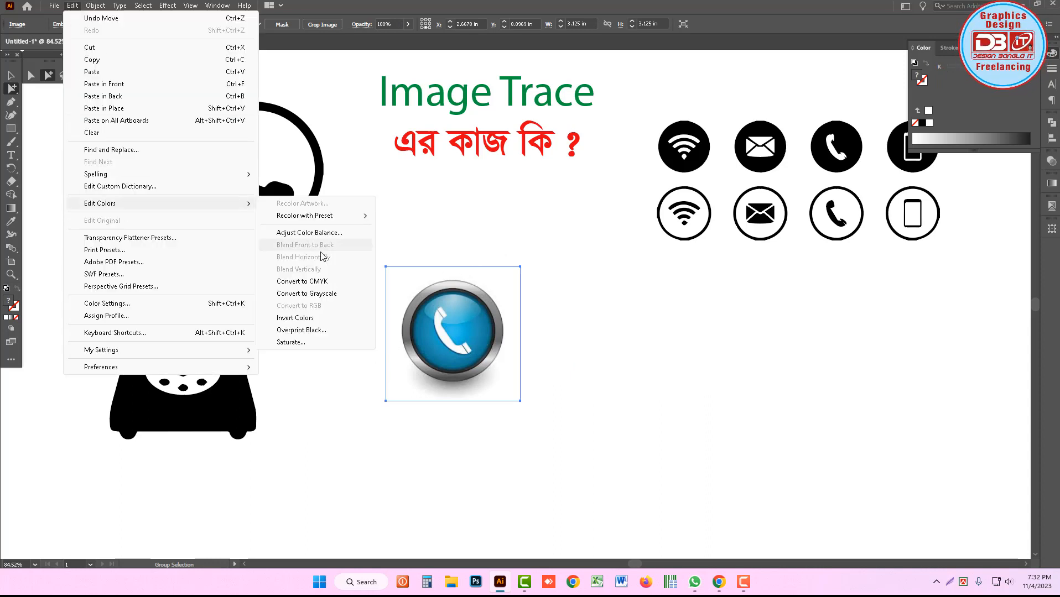
left_click(309, 294)
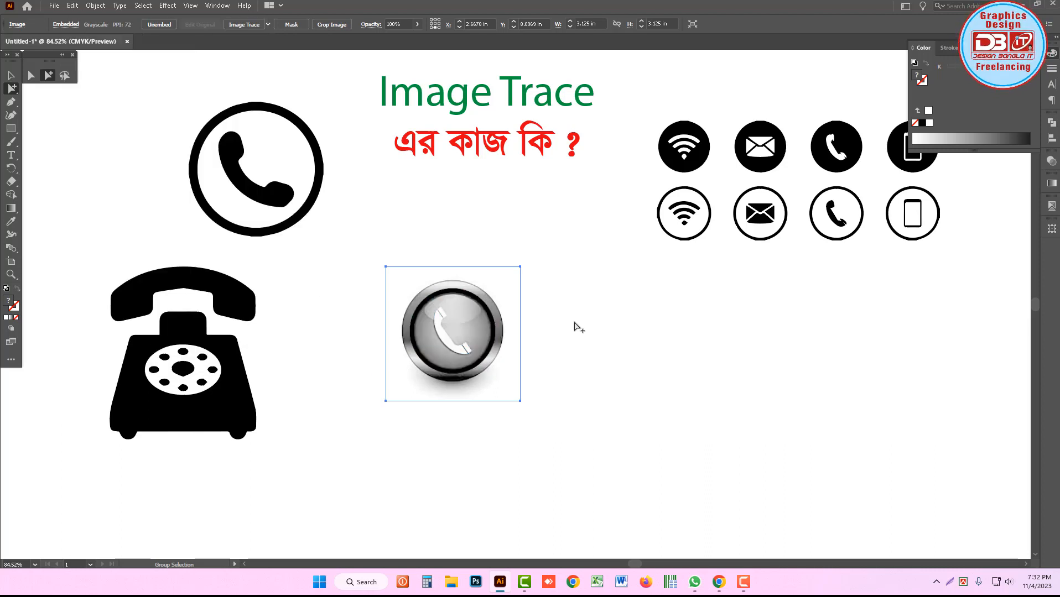
Try tracing the grayscale button with the High Fidelity Photo preset, inspect its edges up close, and undo the trace.
left_click(268, 22)
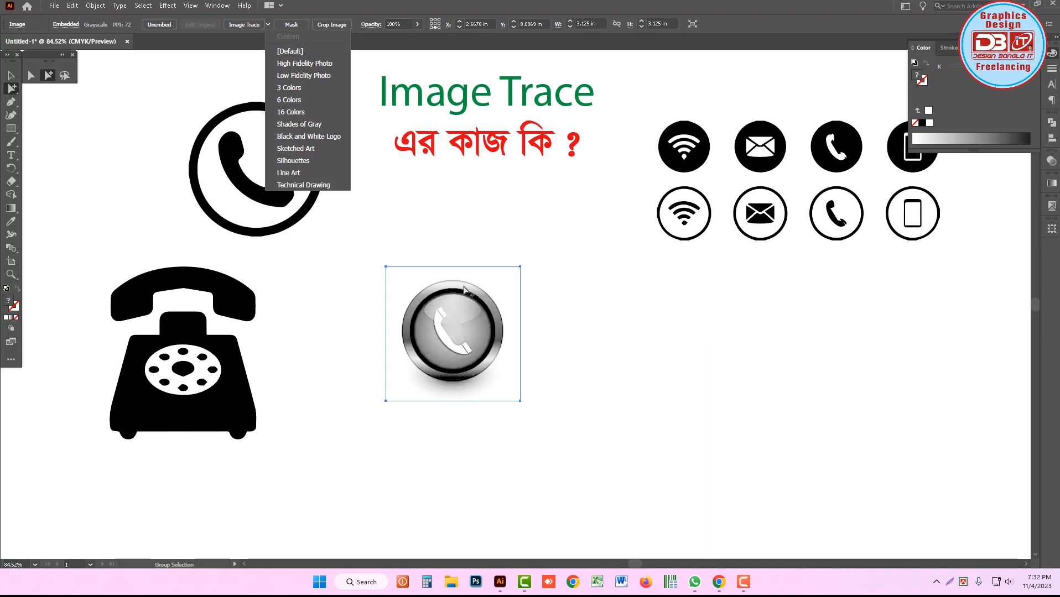
left_click(301, 62)
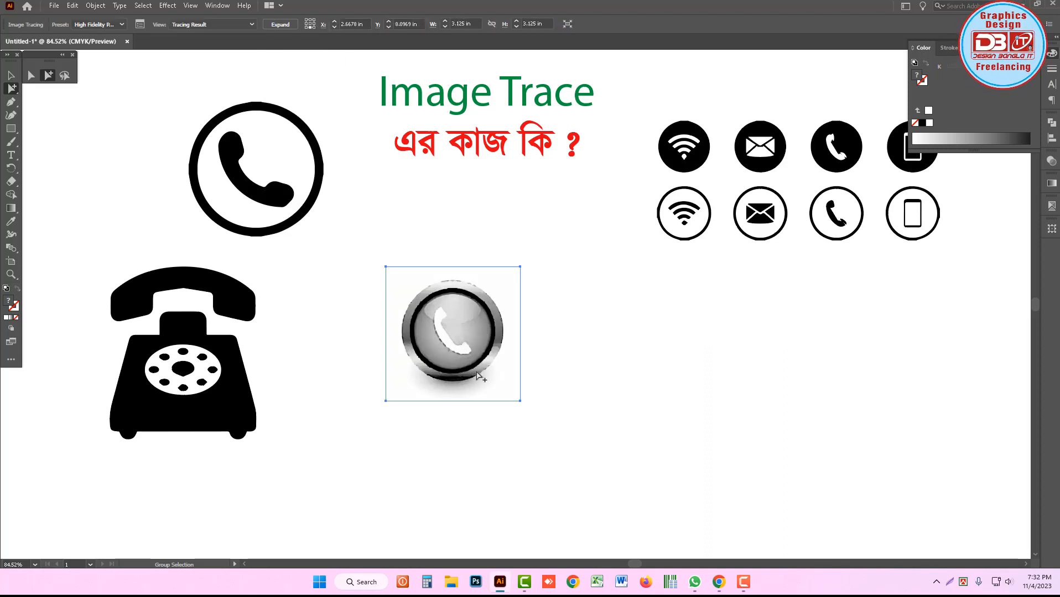
mouse_move(437, 310)
left_mouse_down()
mouse_move(615, 402)
mouse_move(701, 421)
left_mouse_up()
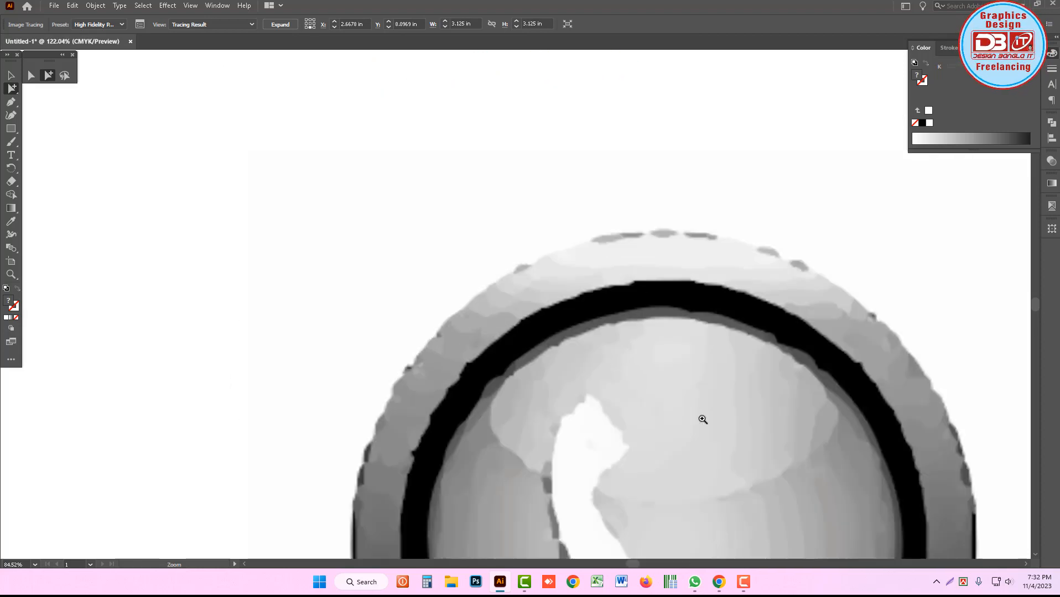
key("ctrl+minus")
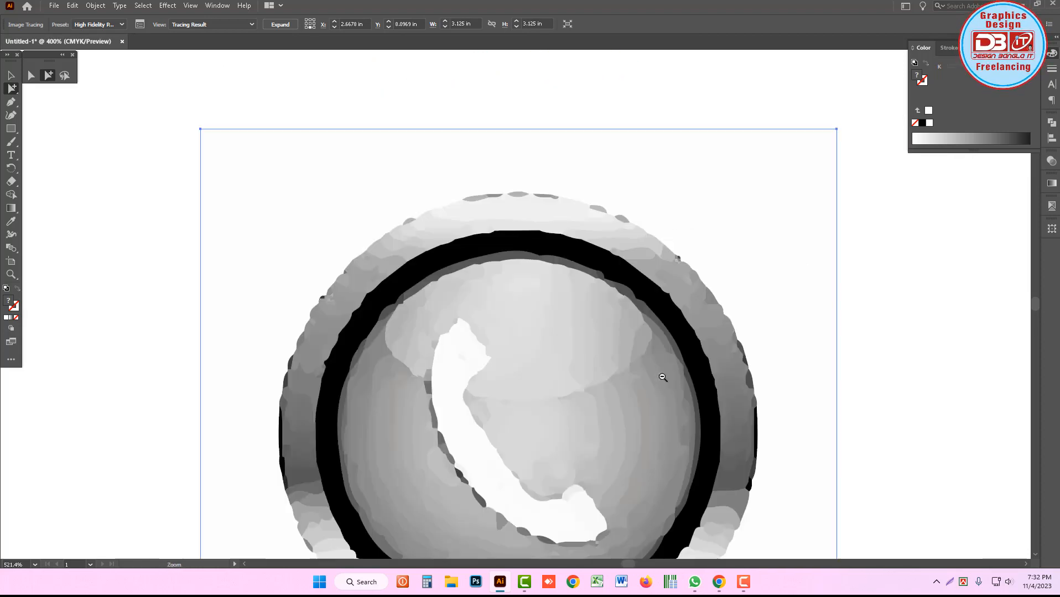
key("ctrl+minus")
key("ctrl+z")
key("ctrl+minus")
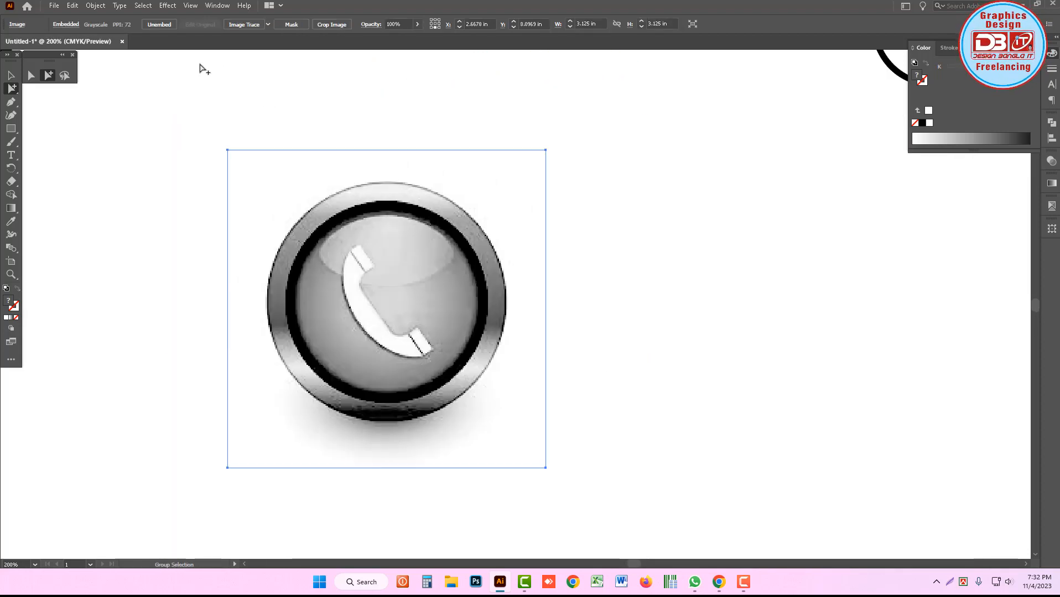
Try tracing the grayscale button with the default preset twice, undoing the trace each time.
left_click(242, 25)
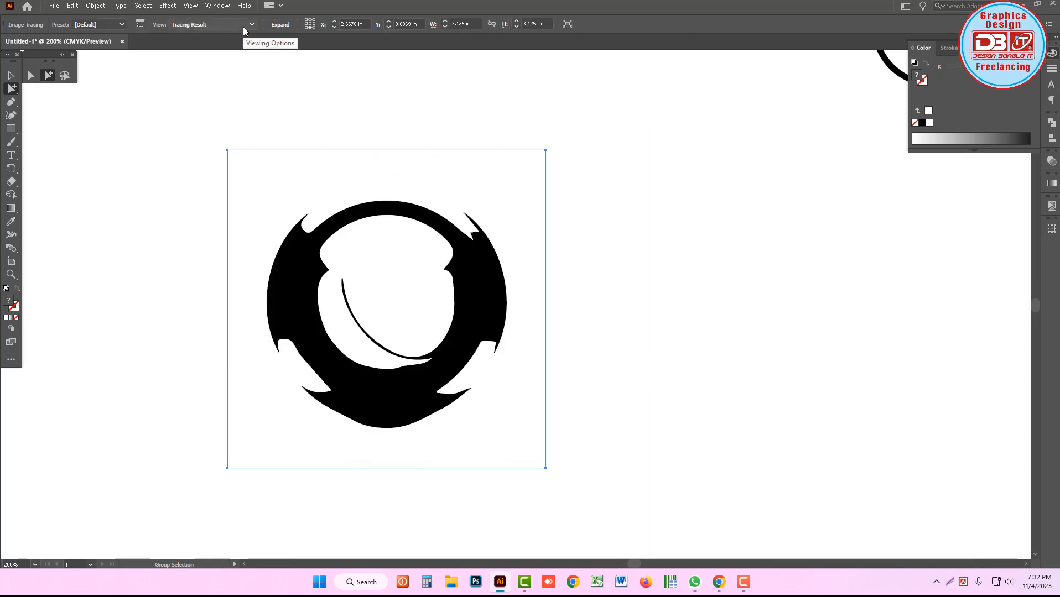
left_click(486, 261, "ctrl+alt")
left_click(487, 261, "ctrl+alt")
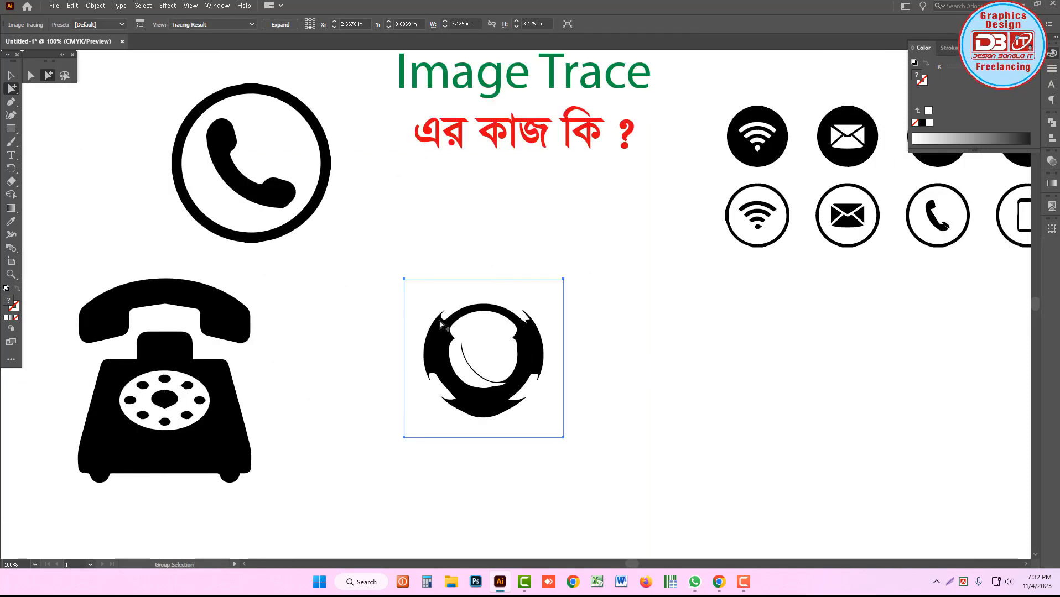
key("ctrl+z")
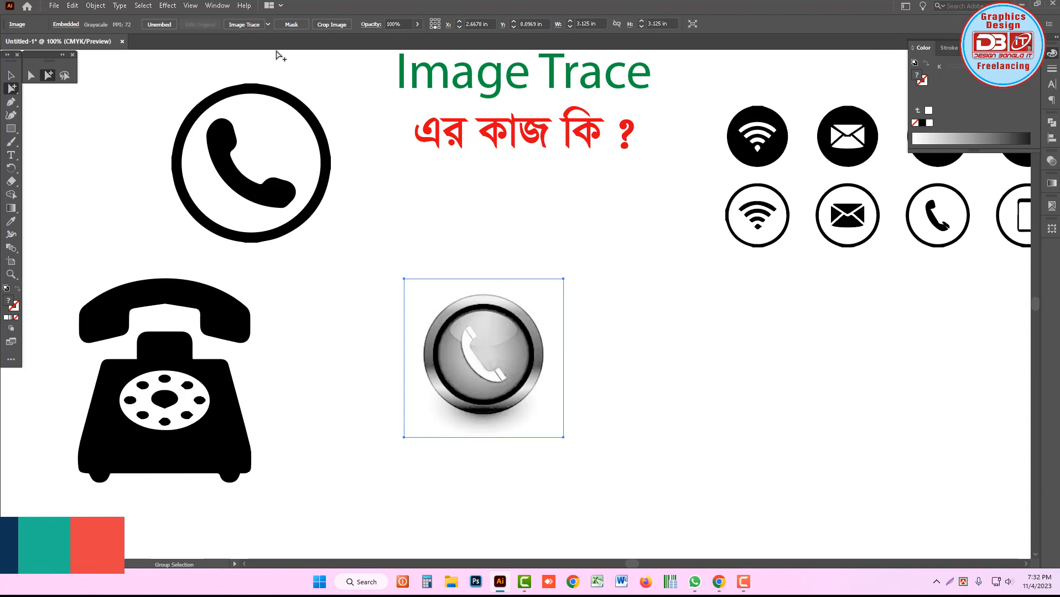
left_click(254, 24)
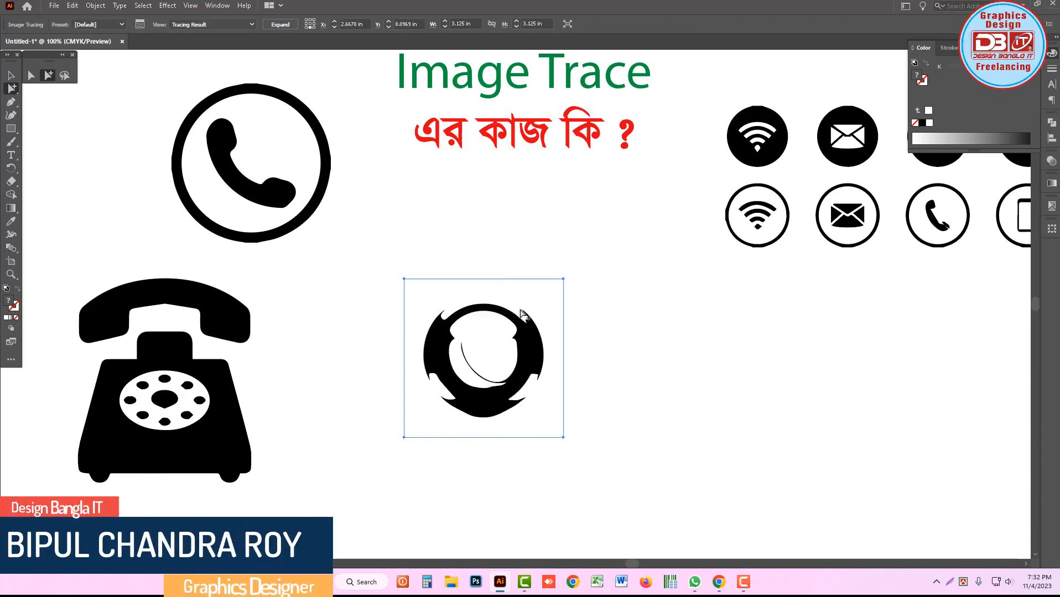
key("ctrl+z")
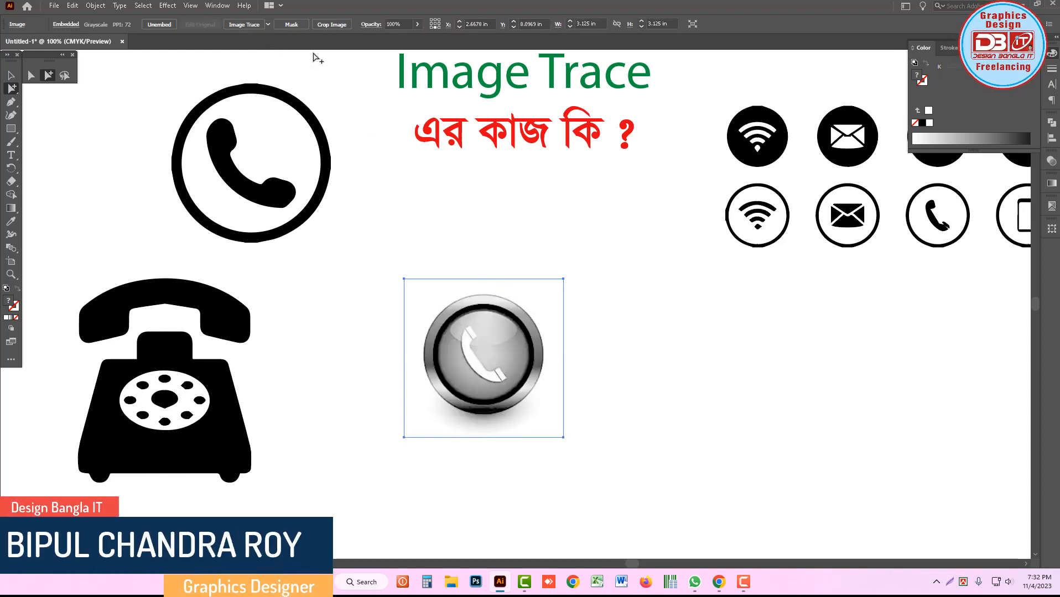
Compare the High Fidelity Photo and Low Fidelity Photo presets on the grayscale button, undoing each trace.
left_click(268, 26)
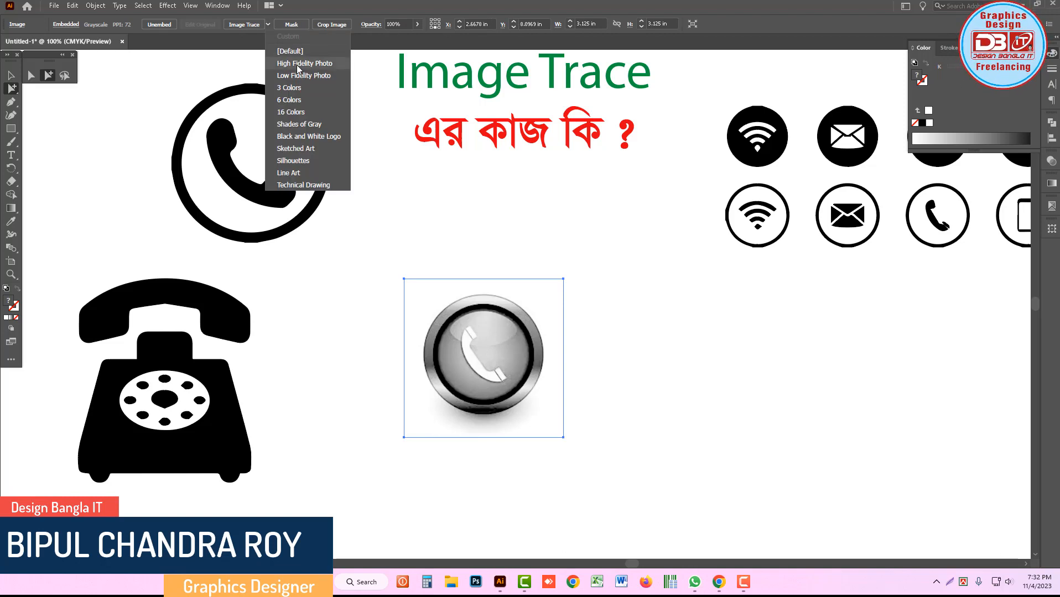
left_click(302, 65)
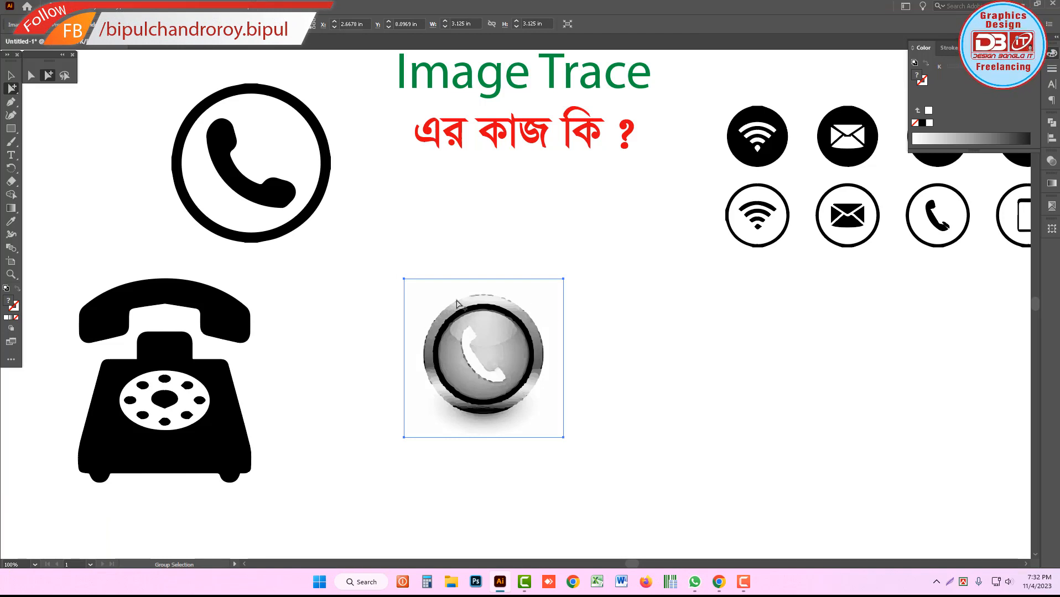
key("ctrl+z")
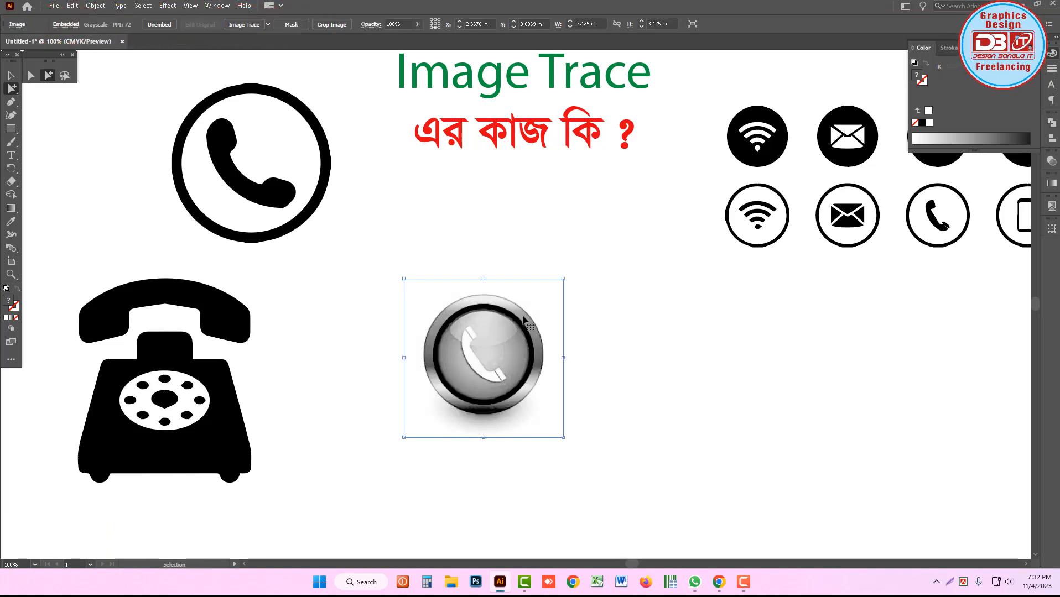
left_click(269, 27)
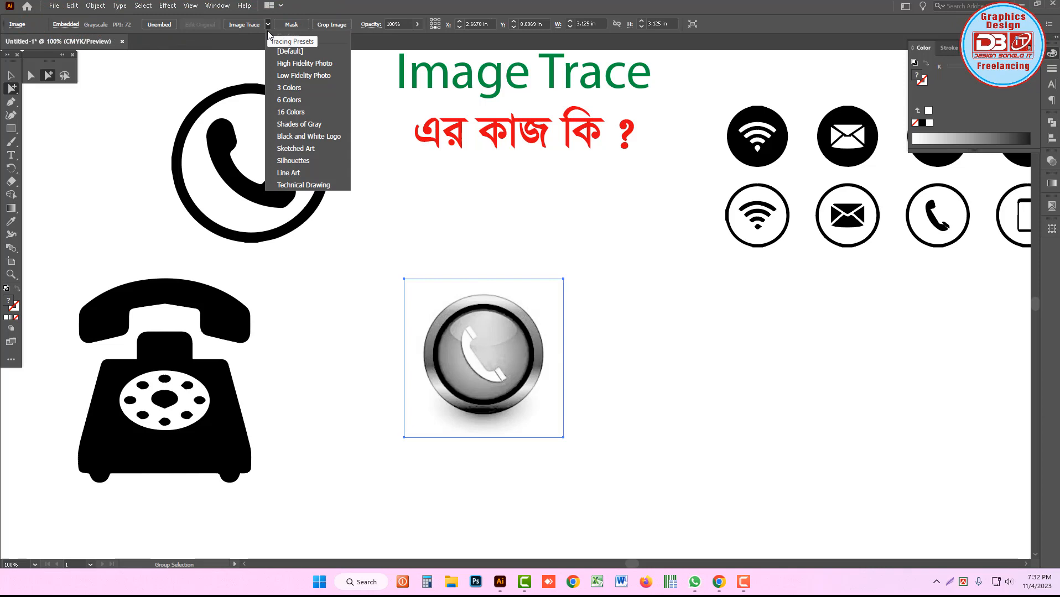
left_click(290, 80)
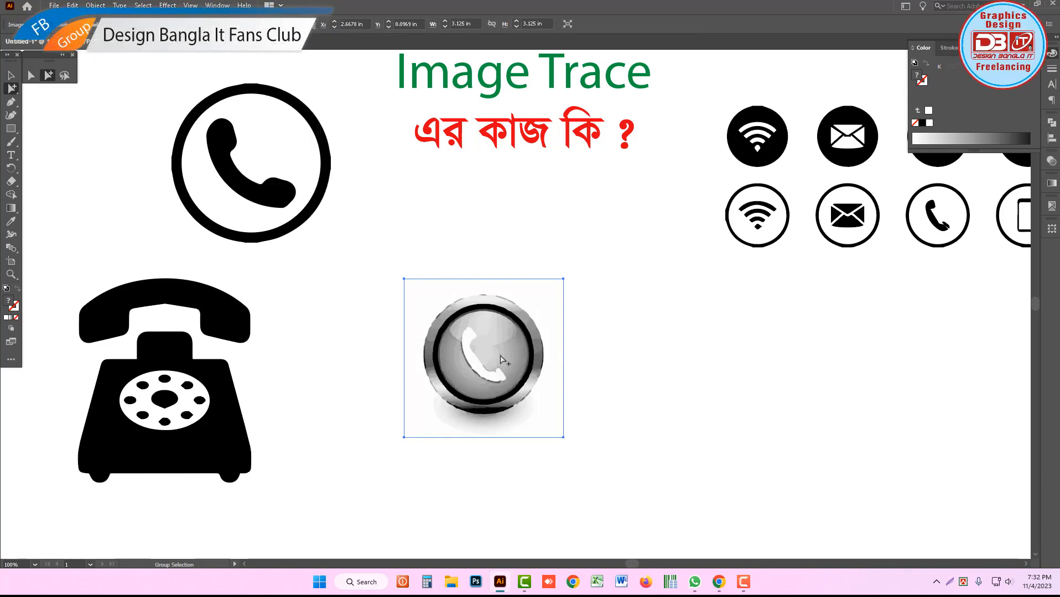
key("ctrl+z")
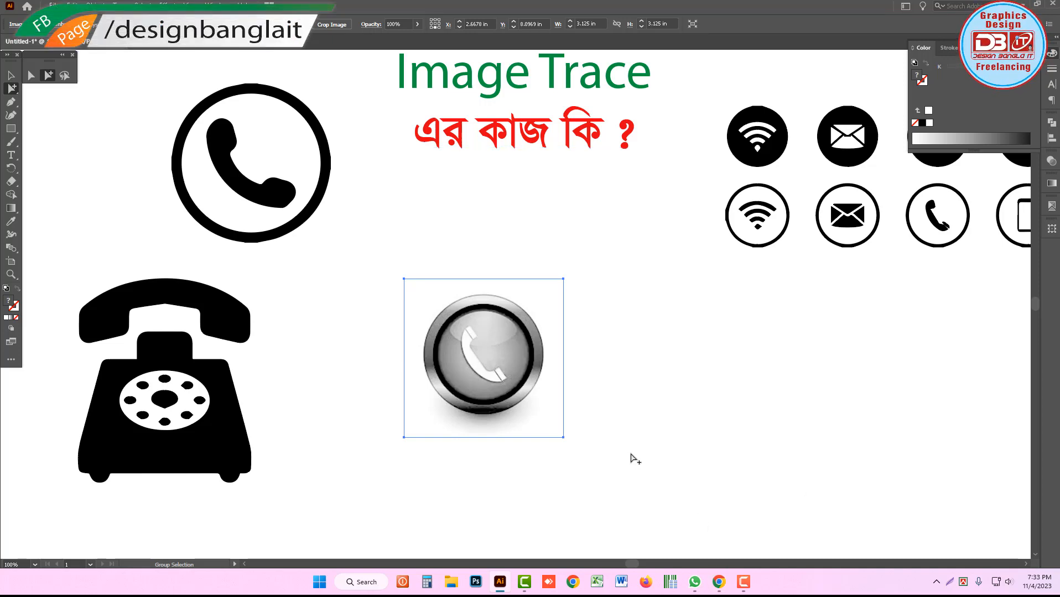
Undo the button image's grayscale conversion and reposition the blue button slightly in the space beside the telephone.
left_click_drag(615, 456, 584, 385)
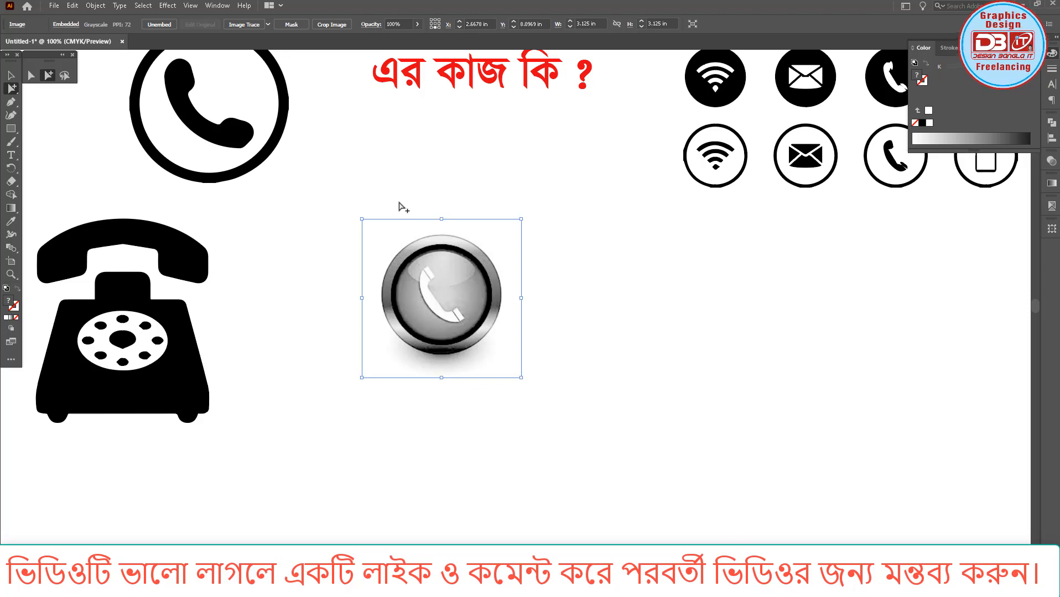
key("ctrl+z")
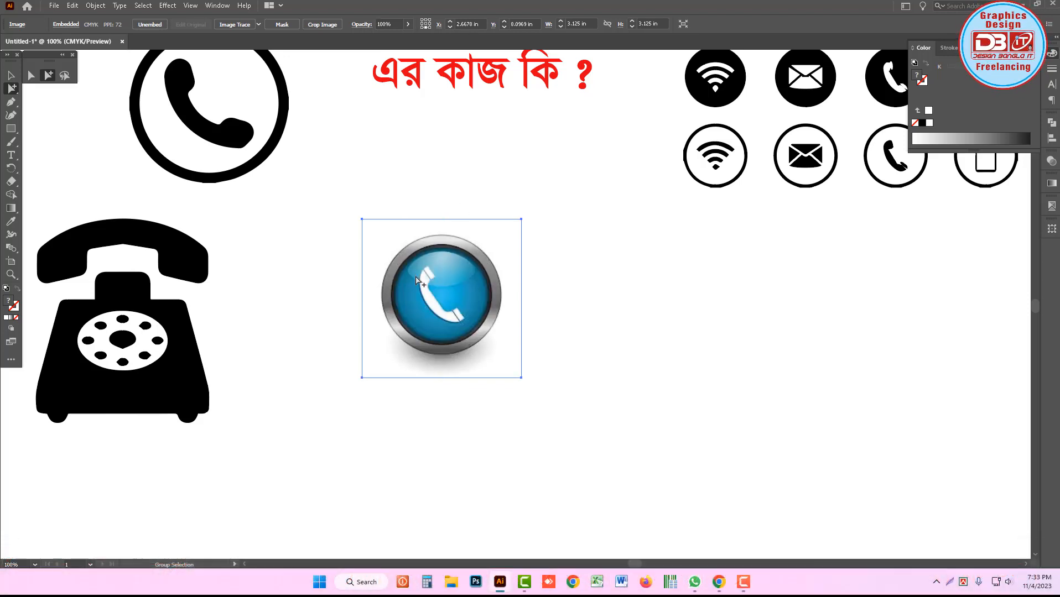
left_click(258, 24)
left_click(443, 329)
left_click_drag(434, 294, 482, 299)
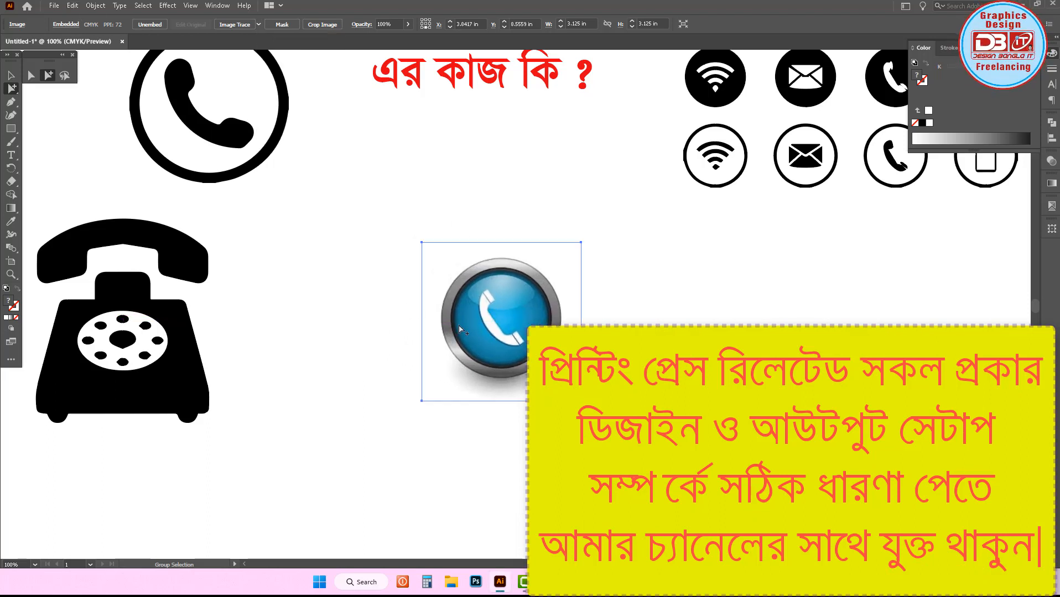
left_click_drag(471, 328, 419, 300)
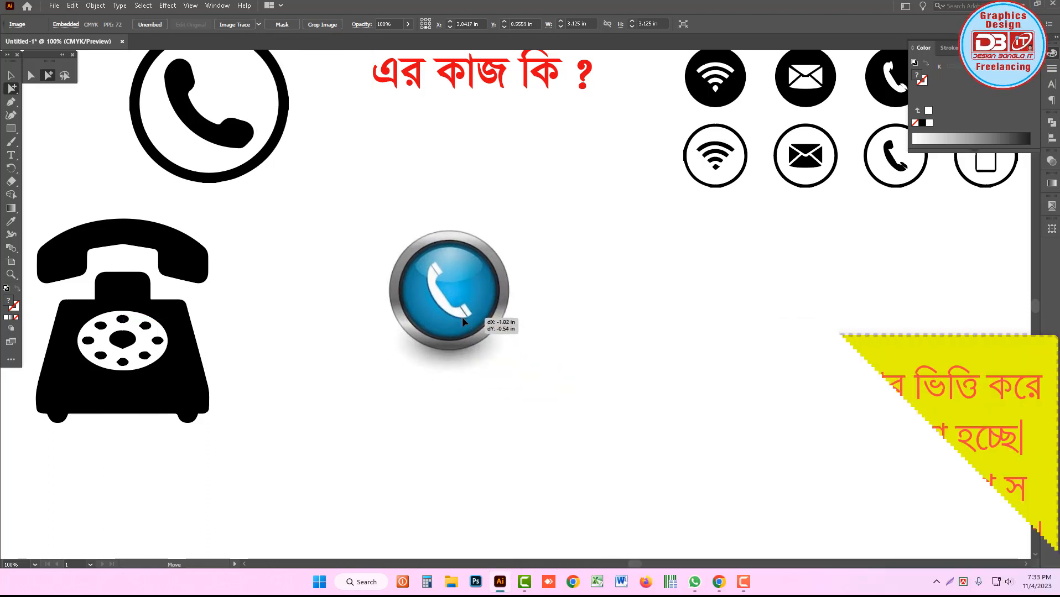
Try tracing the blue phone button with the 6 Colors preset, and undo the trace.
left_click(258, 24)
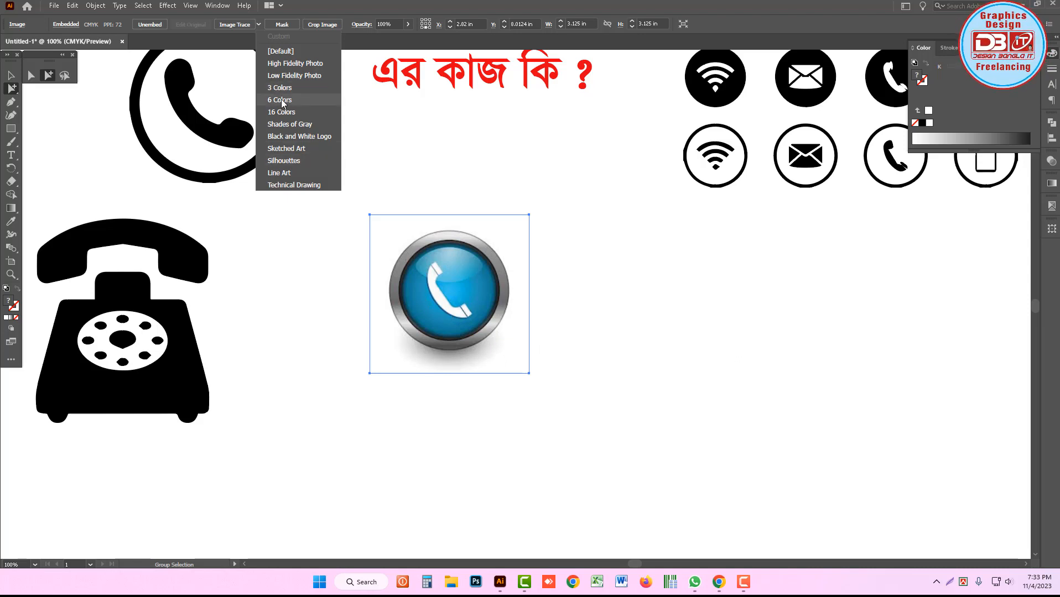
left_click(276, 101)
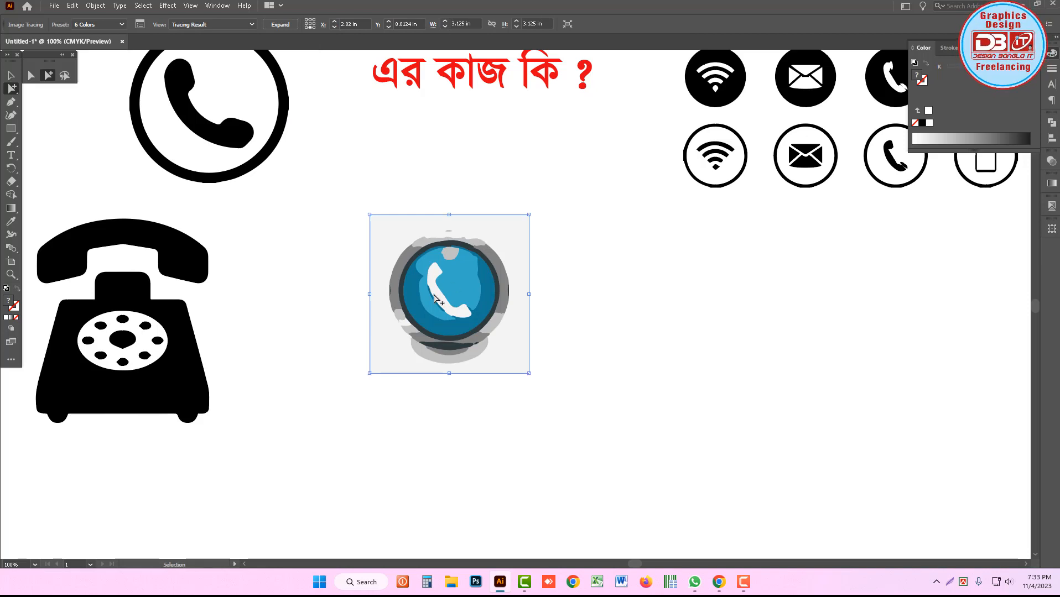
key("ctrl+z")
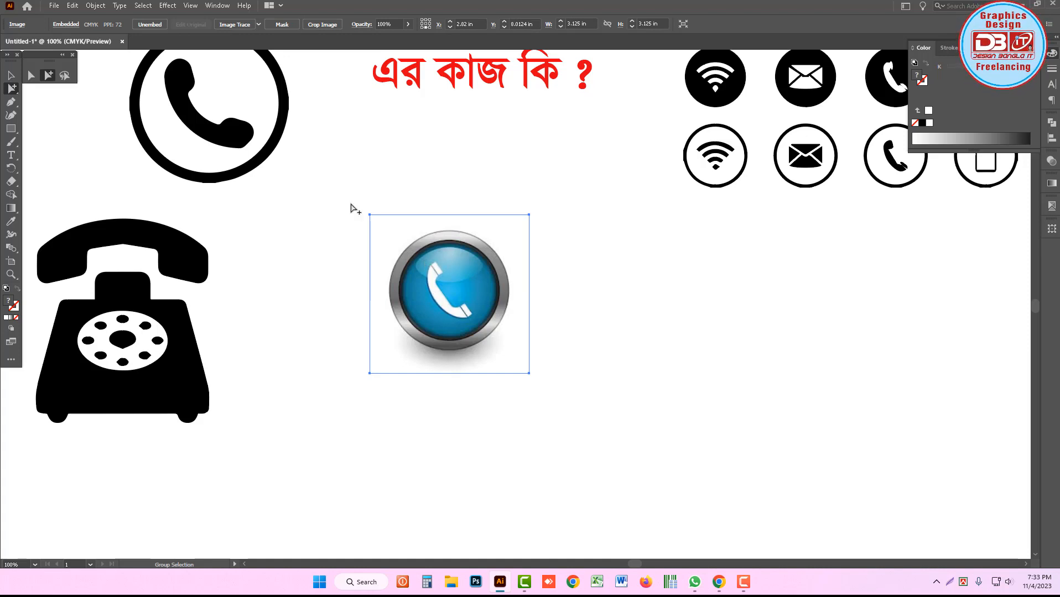
Convert the repositioned blue phone button image to grayscale again.
left_click(71, 6)
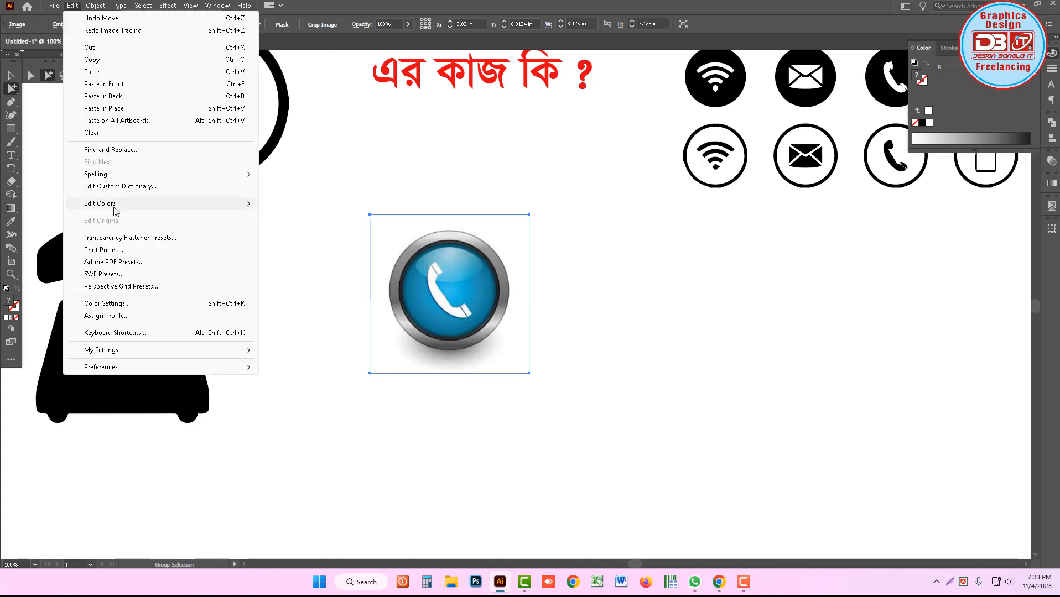
mouse_move(166, 204)
left_click(322, 294)
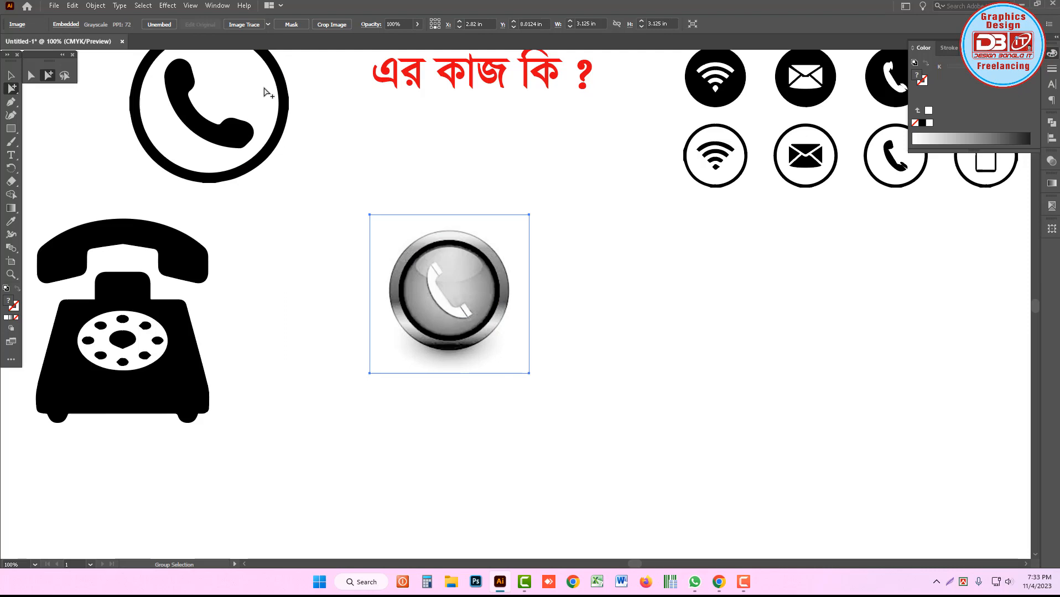
Trace the grayscale button with the High Fidelity Photo preset, expand the tracing into separate shapes, and deselect it.
left_click(268, 24)
left_click(291, 65)
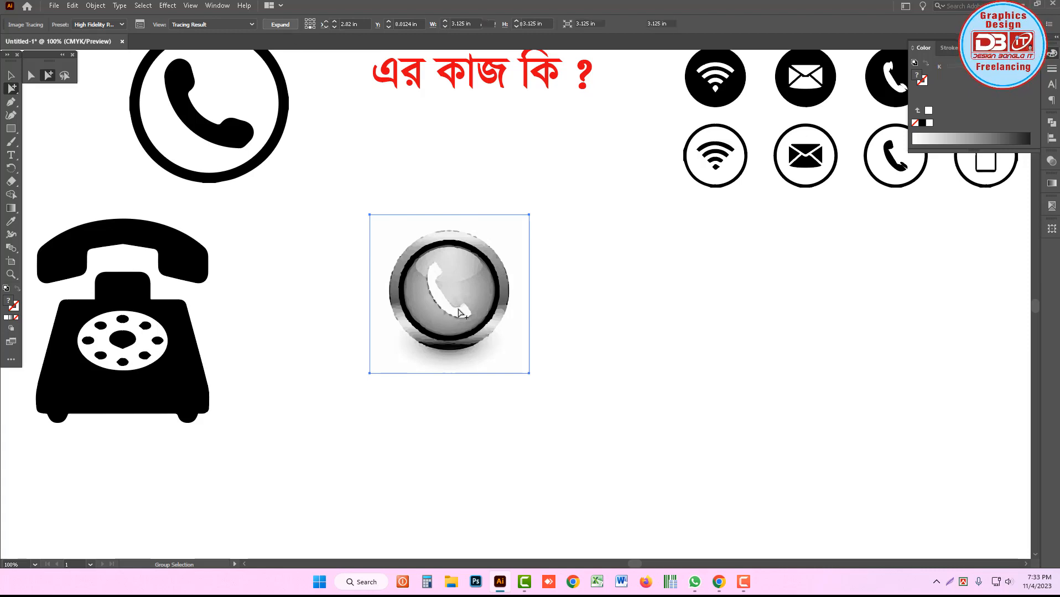
left_click(558, 328)
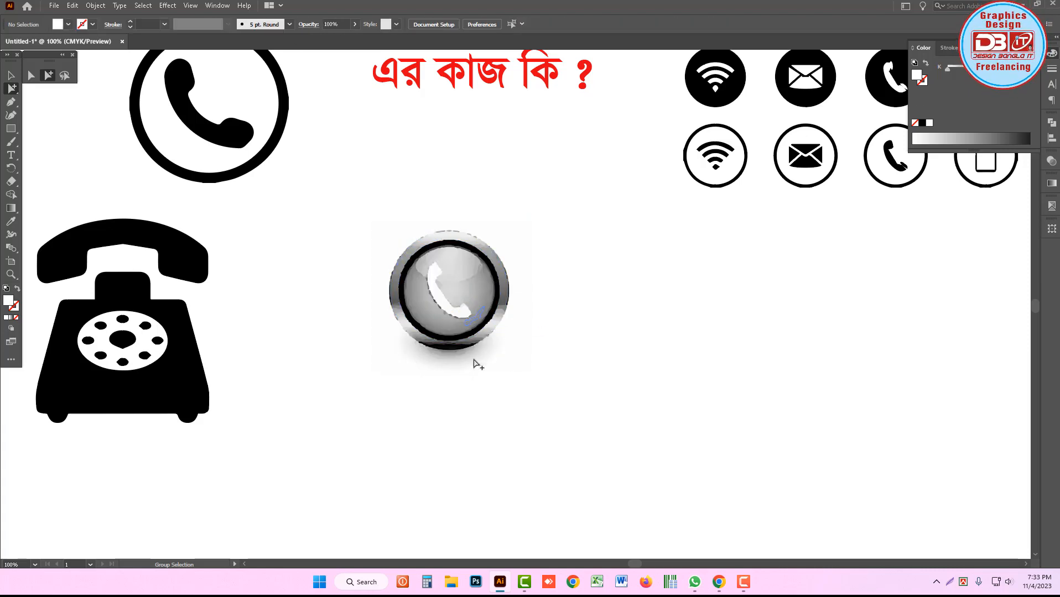
Try deleting the background and shadow shapes around the expanded button tracing, and undo the deletion.
left_click_drag(397, 354, 394, 351)
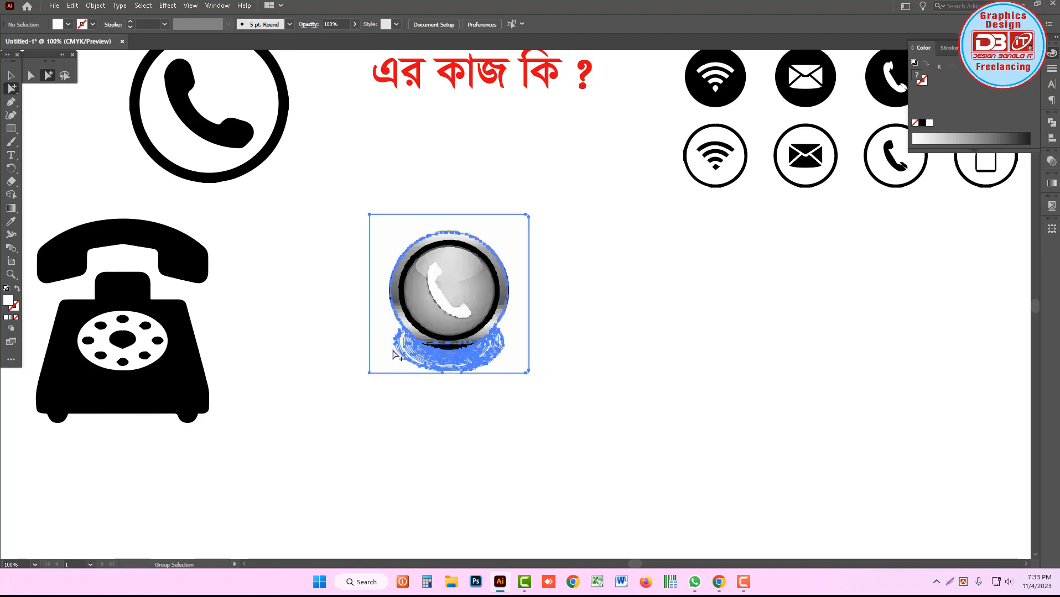
key("Delete")
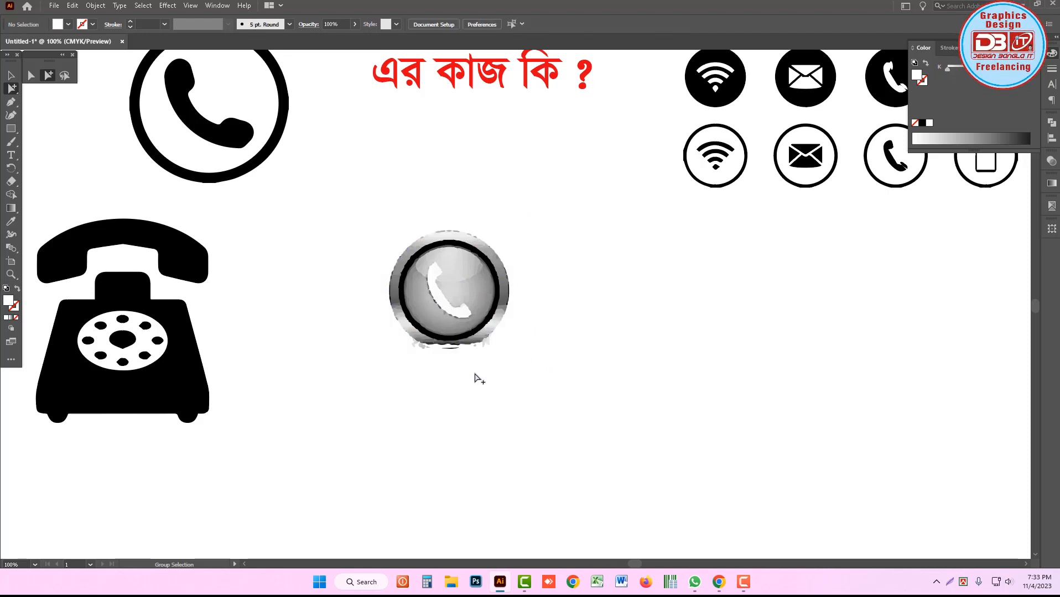
key("ctrl+z")
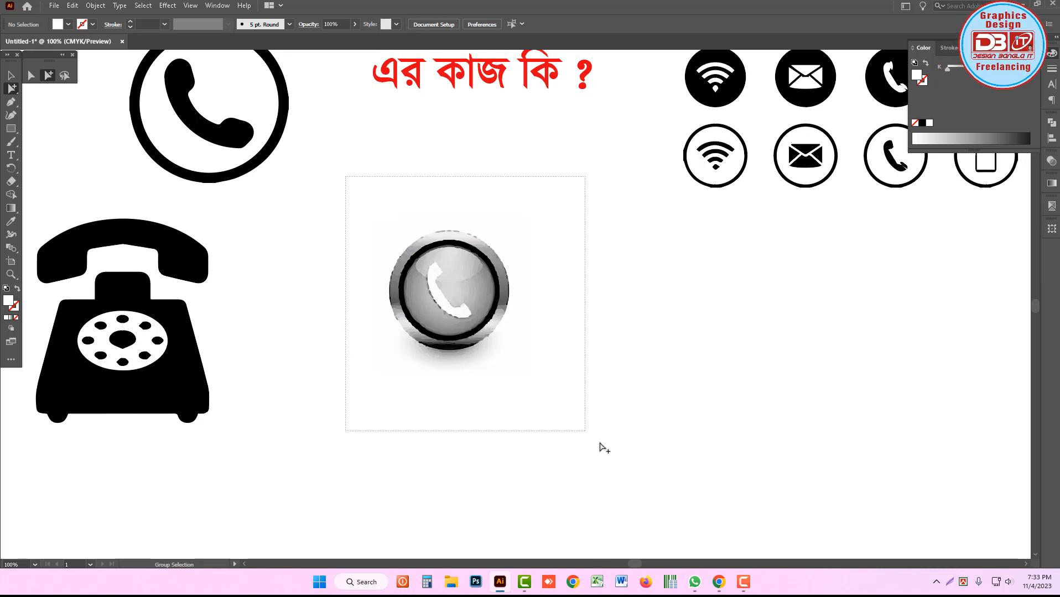
Delete the entire expanded grayscale phone button tracing from the artboard.
left_click(453, 281)
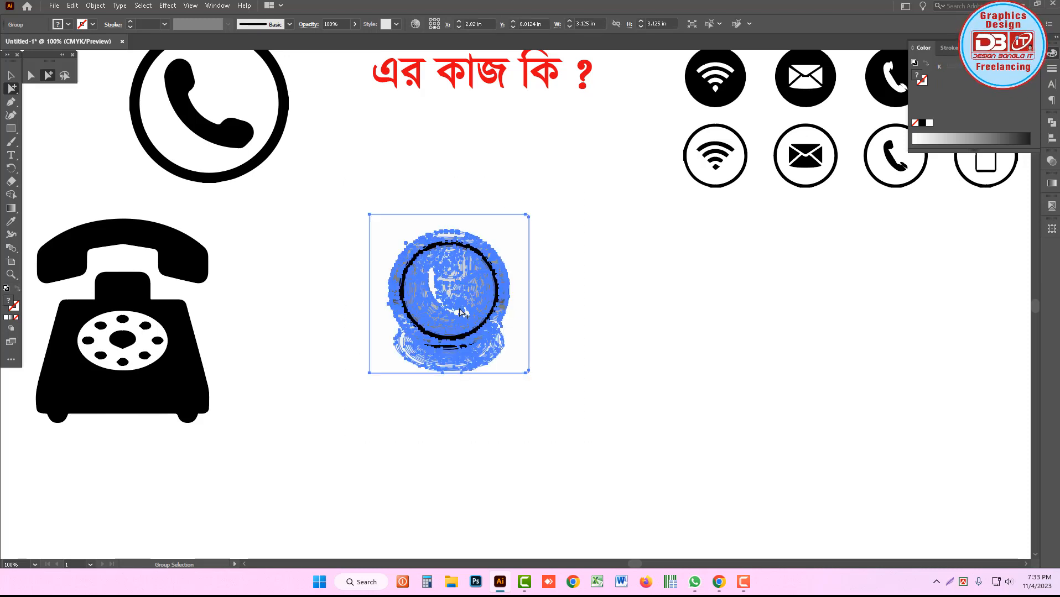
key("Delete")
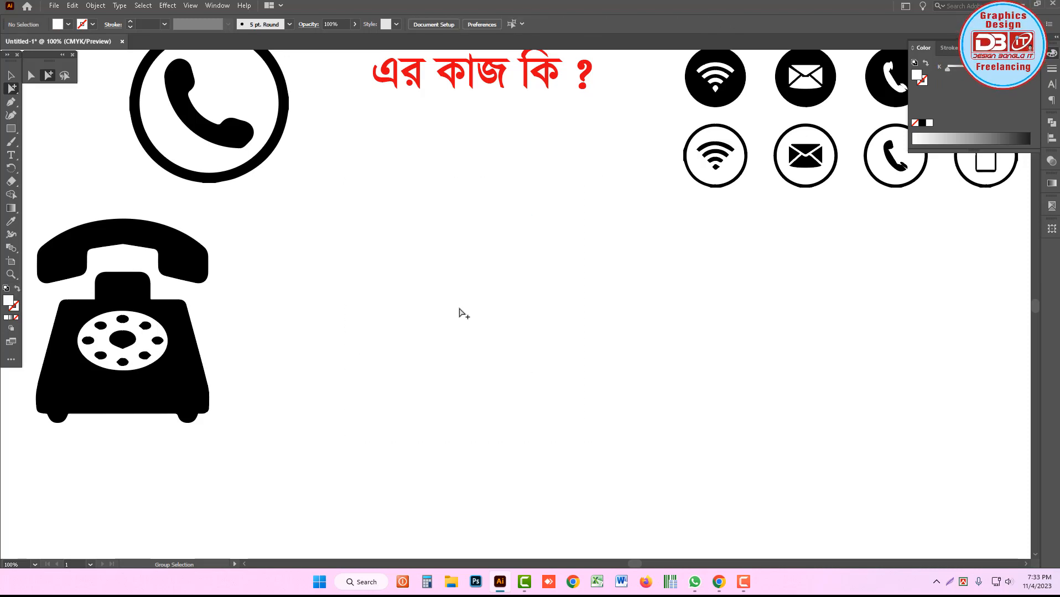
left_click(514, 289, "alt")
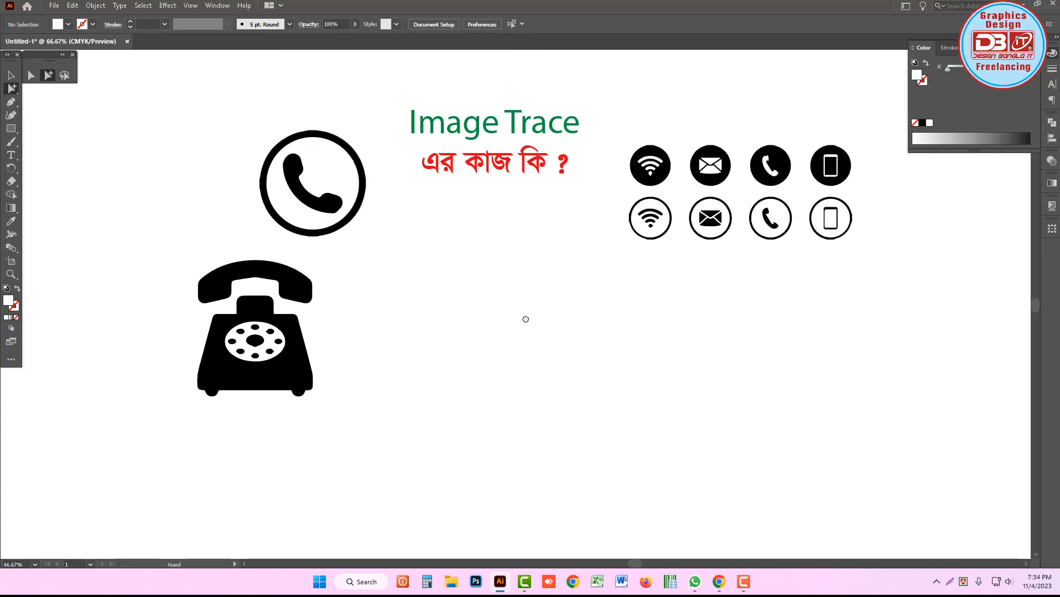
left_click_drag(523, 317, 514, 325)
Recolor the traced circled phone icon with a pink handset and a blue outer ring.
left_click(311, 222)
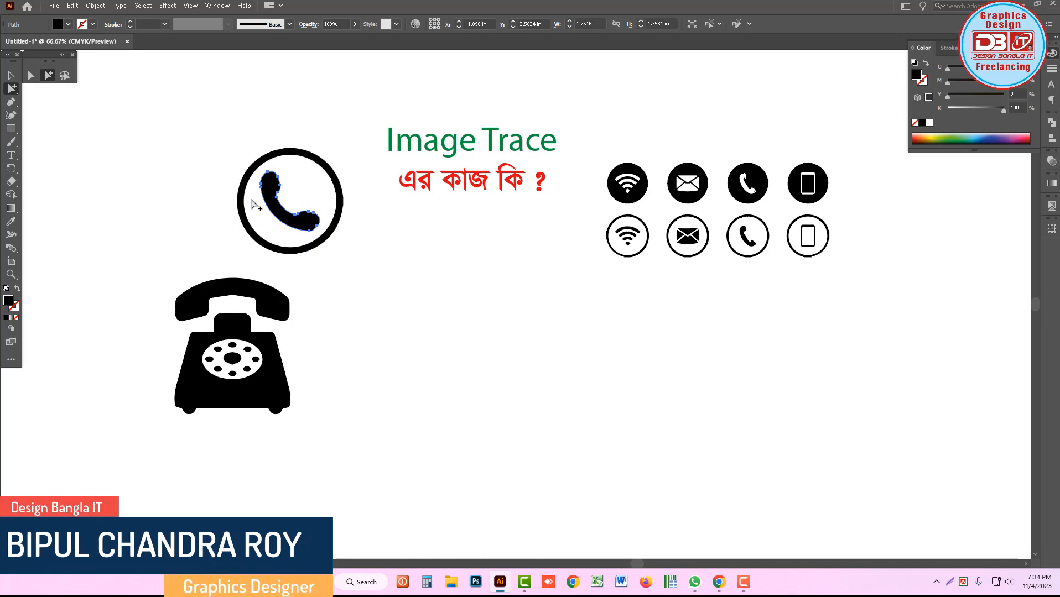
left_click(718, 588)
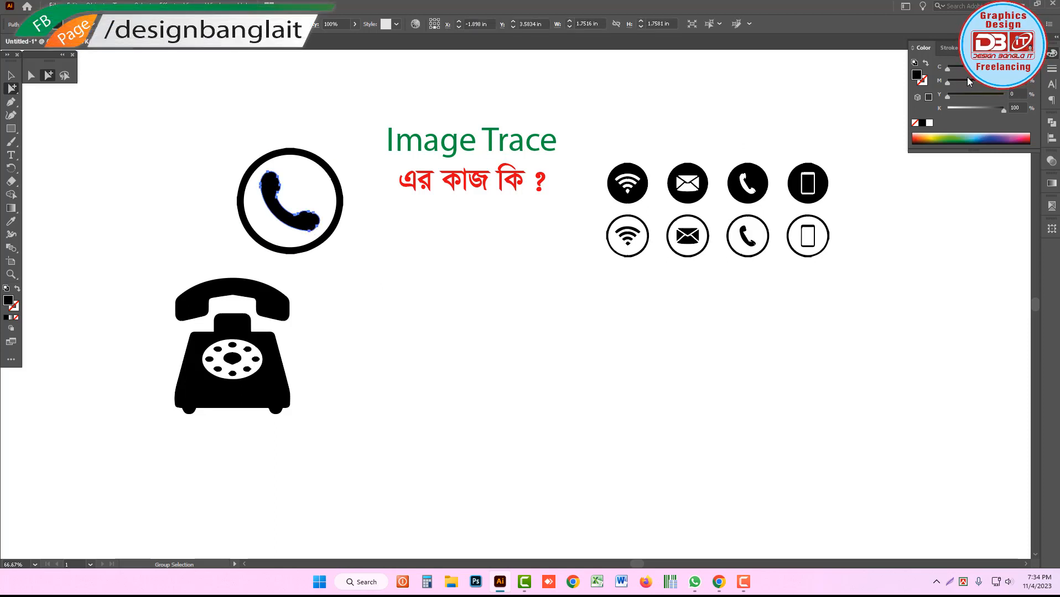
left_click_drag(947, 83, 920, 114)
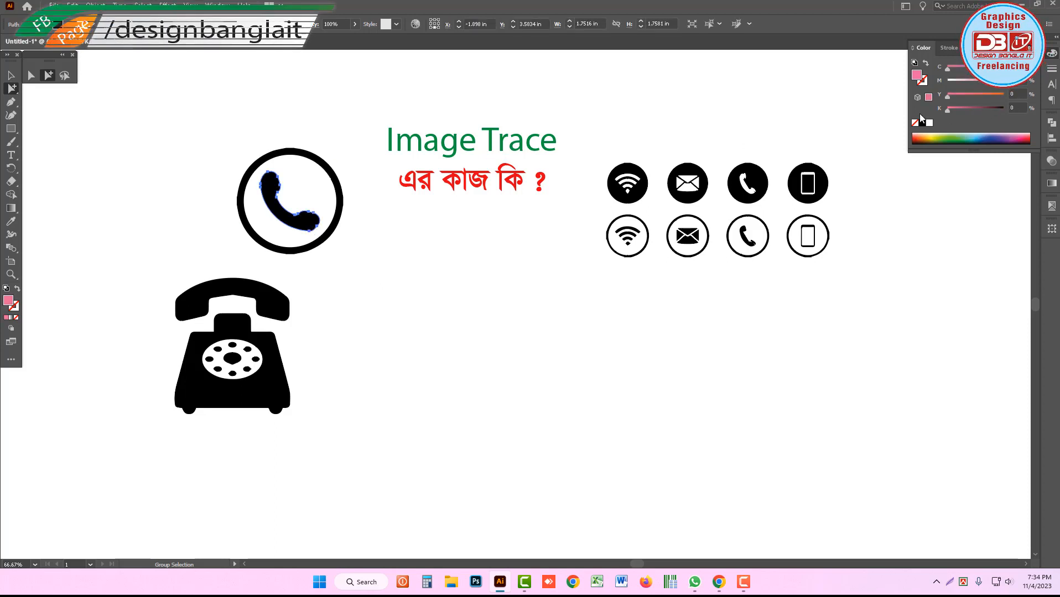
left_click(341, 204)
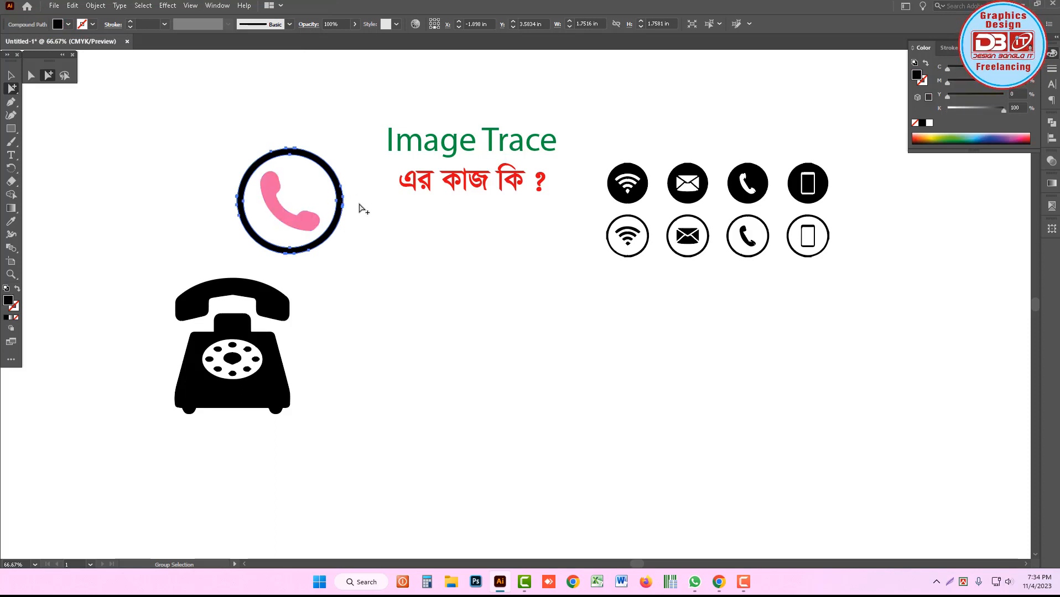
left_click_drag(1002, 111, 952, 112)
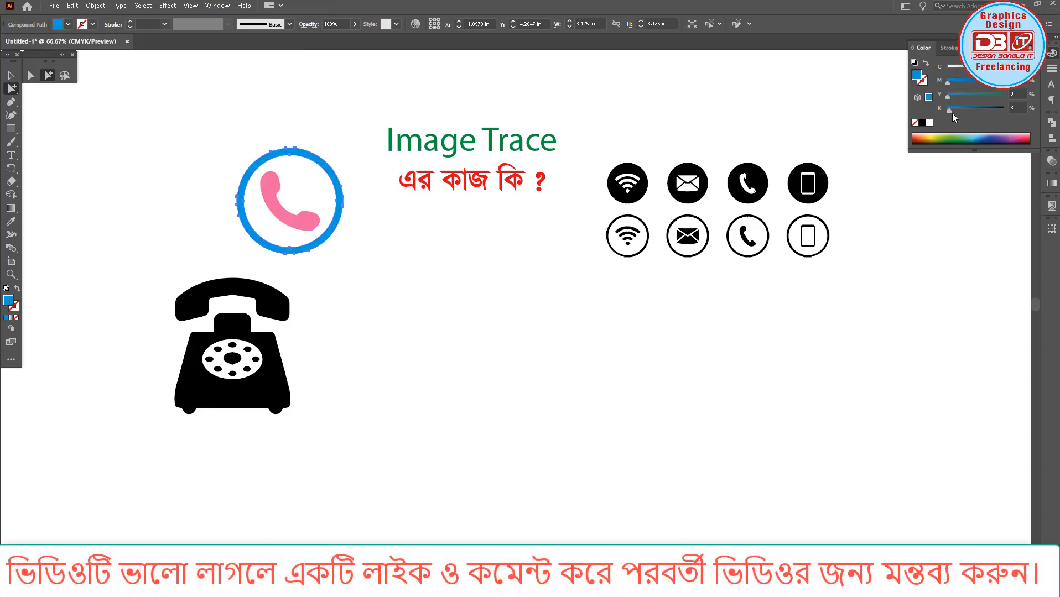
left_click(640, 196)
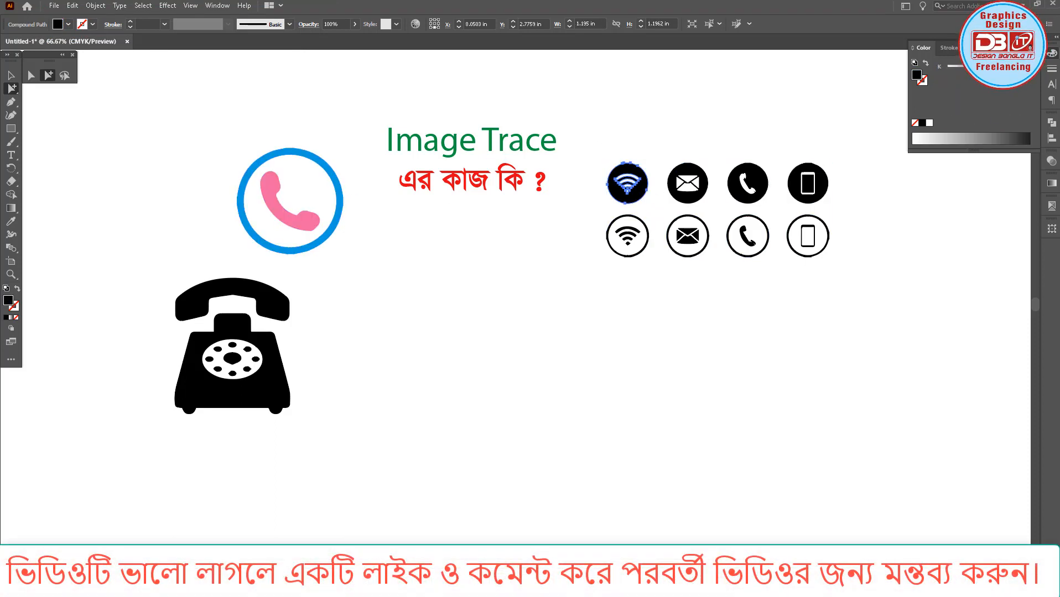
left_click_drag(870, 313, 607, 125)
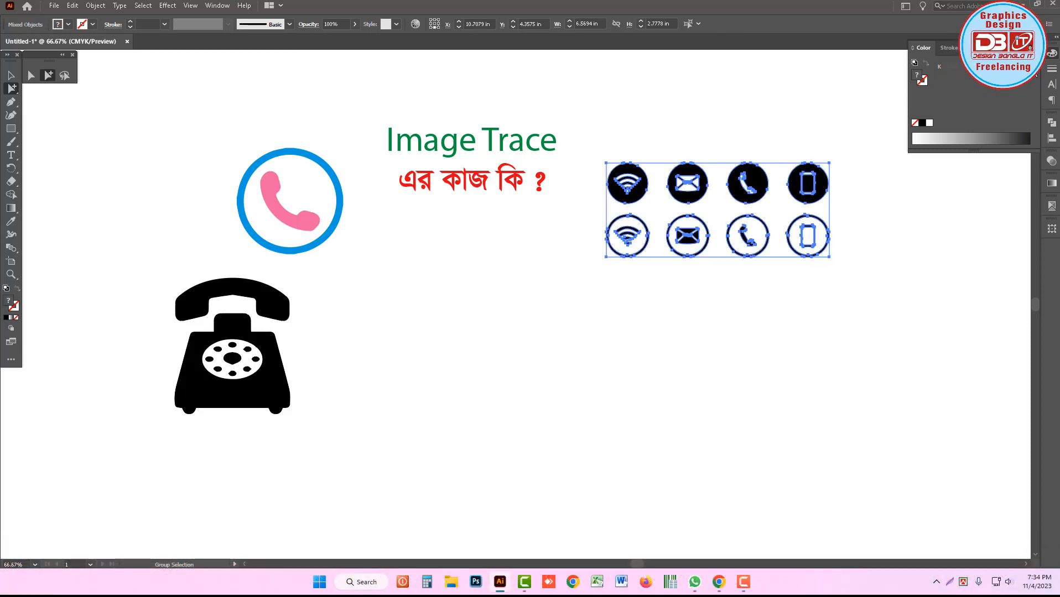
left_click(1029, 48)
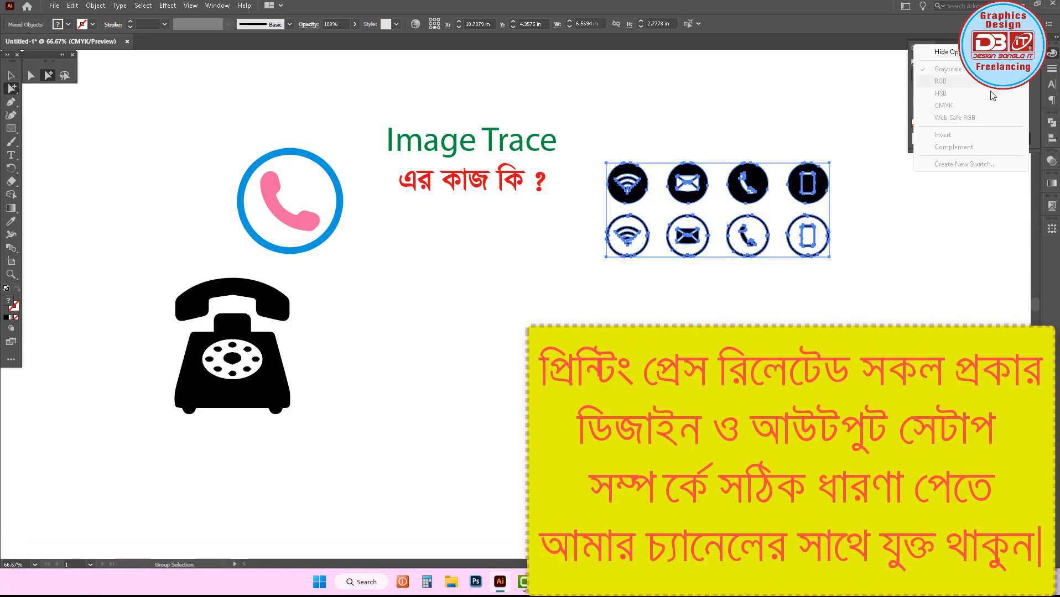
left_click(916, 248)
left_click(914, 249)
Switch the fill of the black circle around the mobile phone icon to CMYK and recolor it pinkish red.
left_click(824, 188)
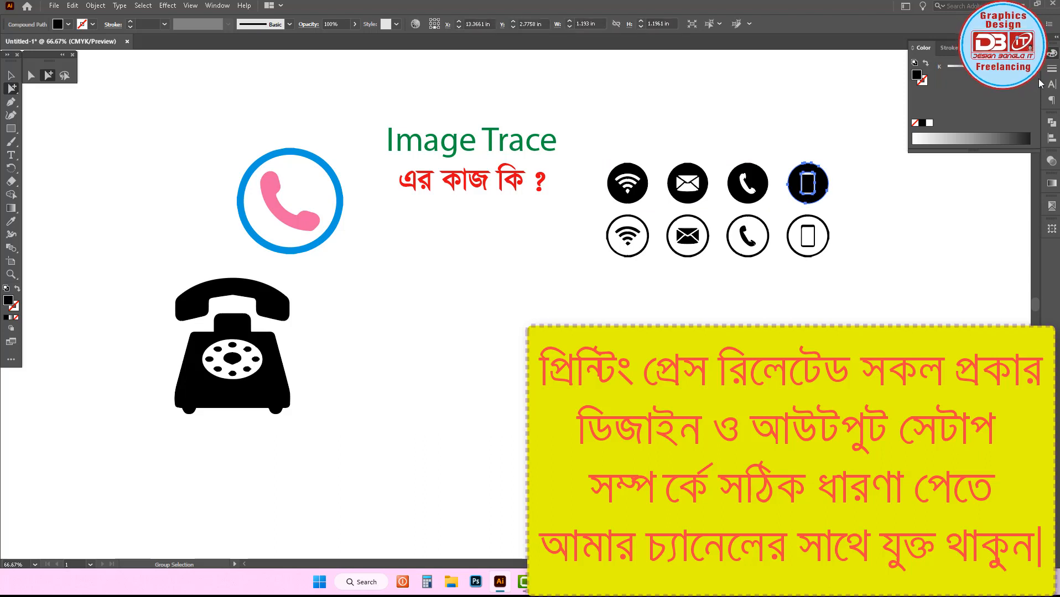
left_click(1030, 48)
left_click(953, 110)
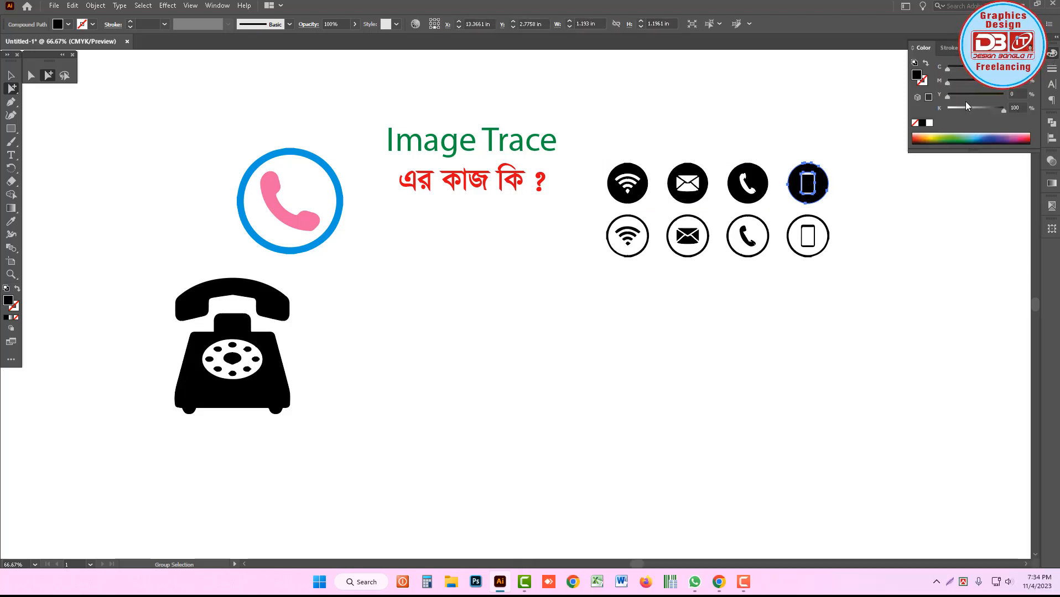
left_click(977, 97)
left_click_drag(992, 109, 996, 81)
Select the traced telephone's handset and body together, switch their fill to CMYK, and recolor them red with Y 100 and K 0.
left_click(279, 387)
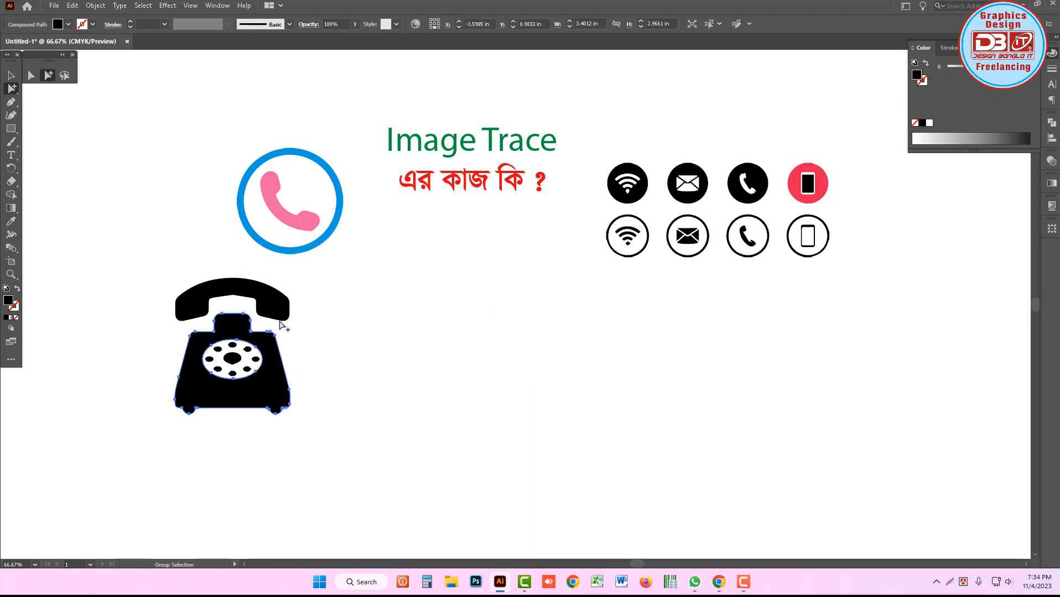
key("ctrl+shift+a")
left_click(248, 293)
left_click(234, 324, "shift")
left_click(1032, 48)
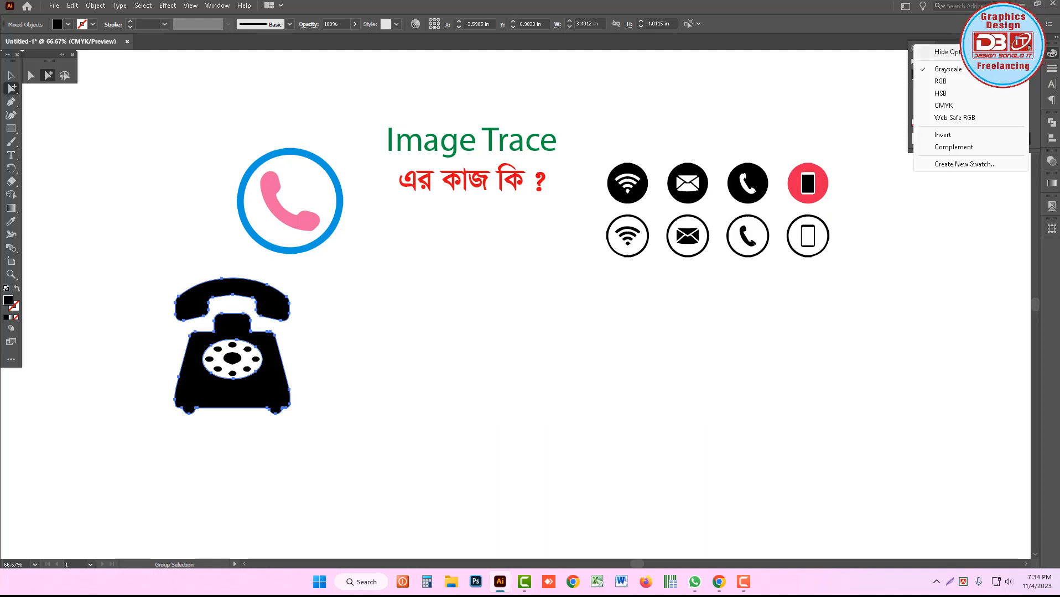
left_click(956, 106)
left_click(1002, 83)
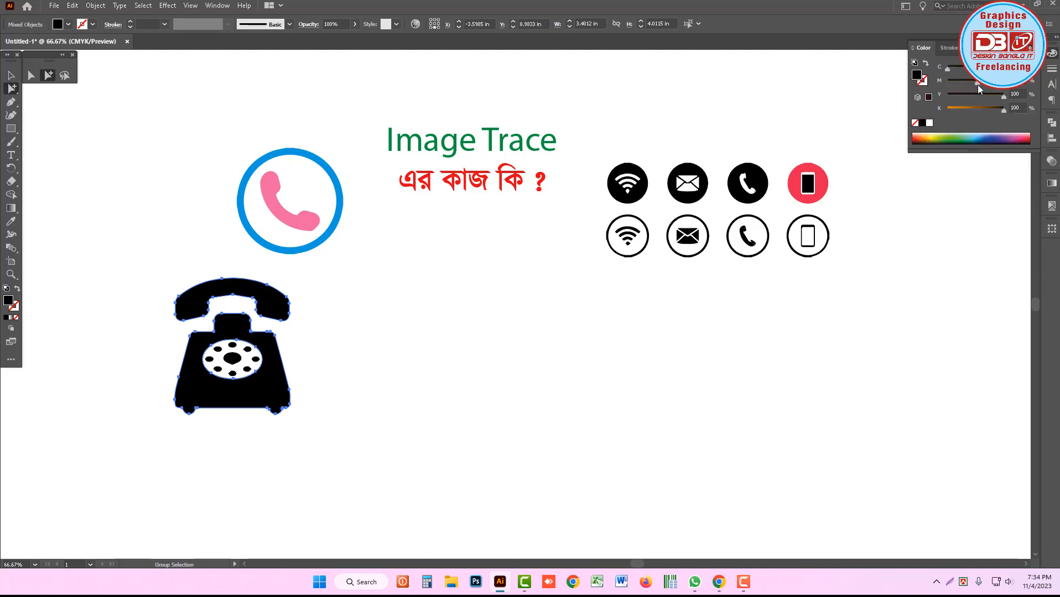
left_click_drag(1001, 109, 947, 110)
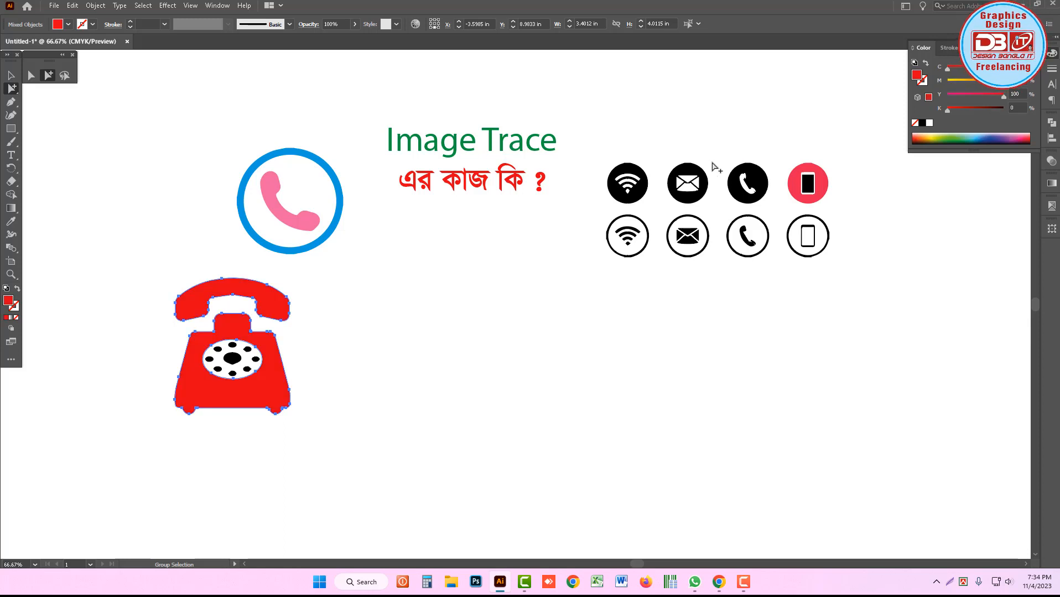
Recolor only the telephone's body green with Y 100 and K 0, and deselect it.
left_click(874, 200)
left_click_drag(1002, 84, 946, 83)
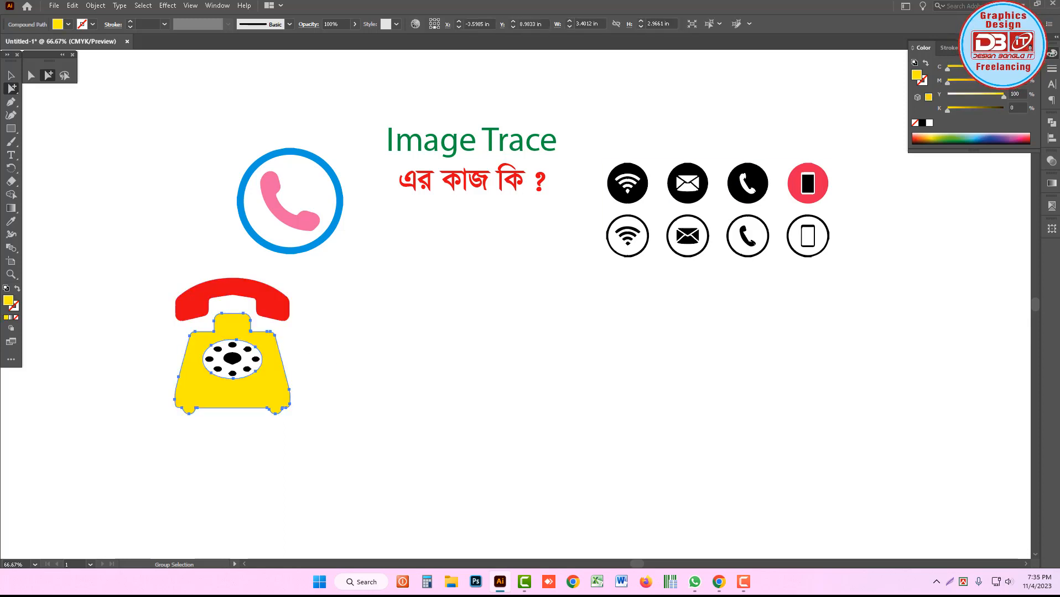
left_click(1002, 67)
left_click(437, 357)
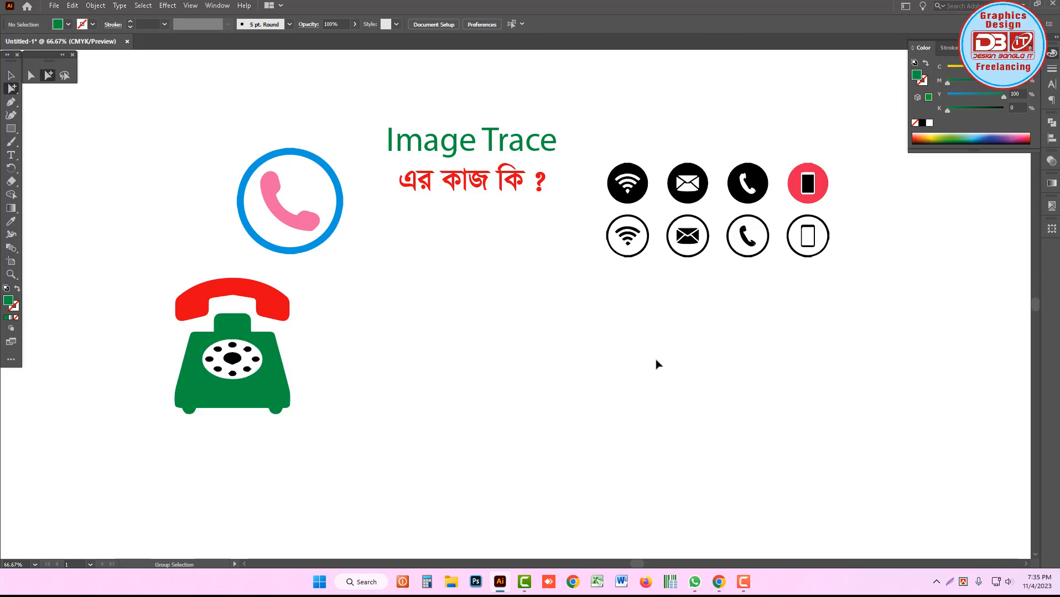
key("ctrl+space")
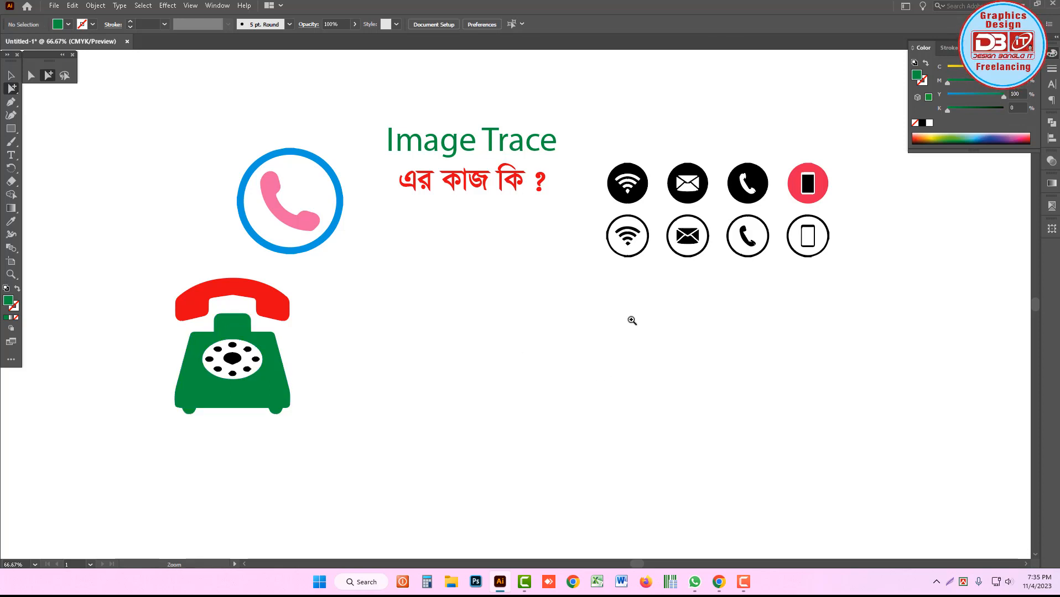